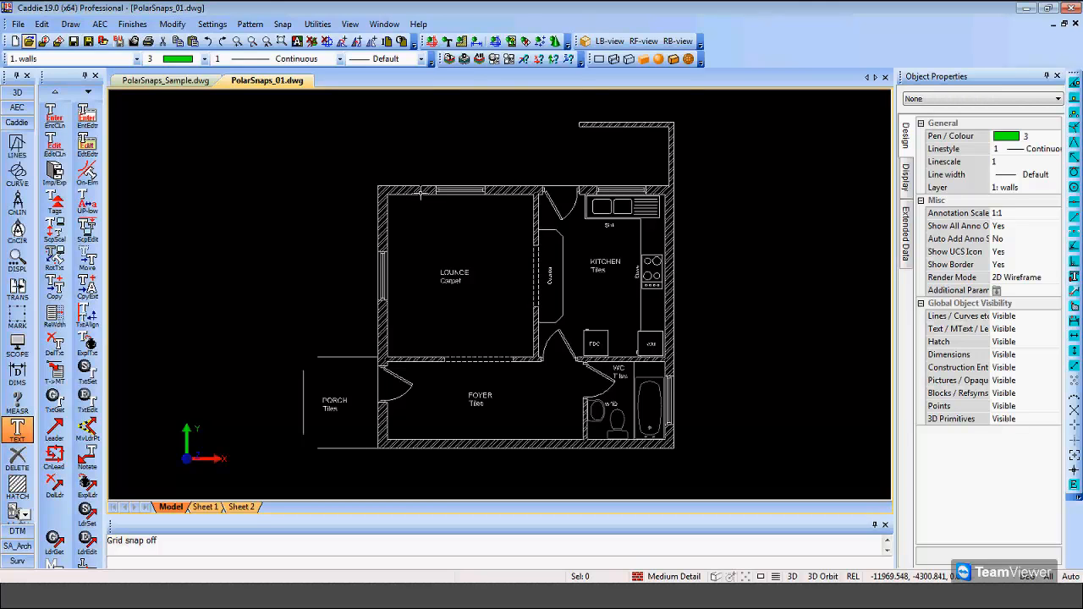
# Enable hover highlighting of objects when no command is active in the selected, highlighted, marked and virtual object settings
pyautogui.click(436, 190)
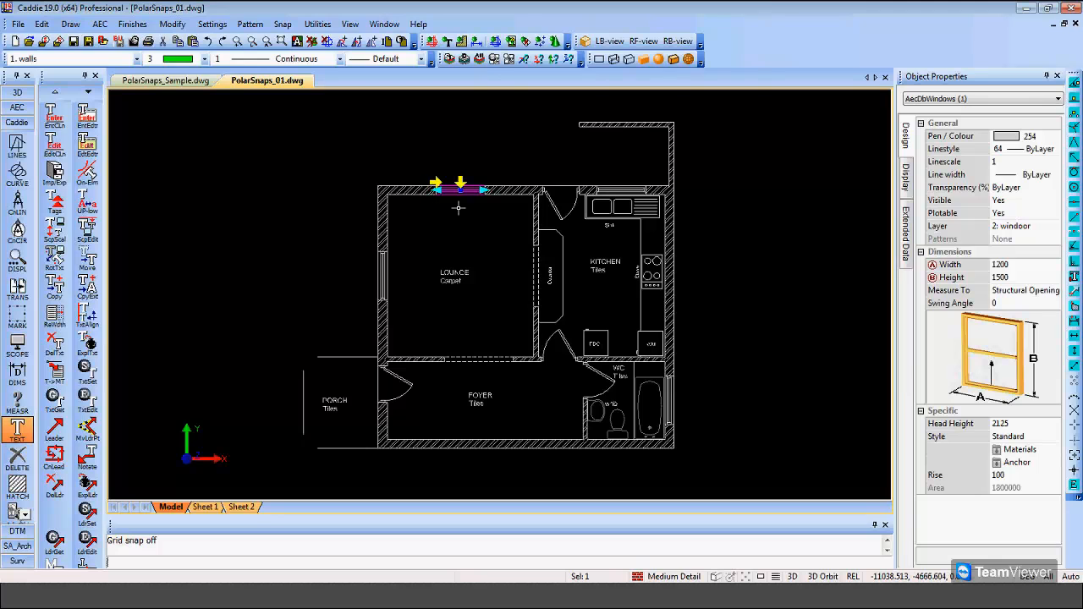
pyautogui.press('Escape')
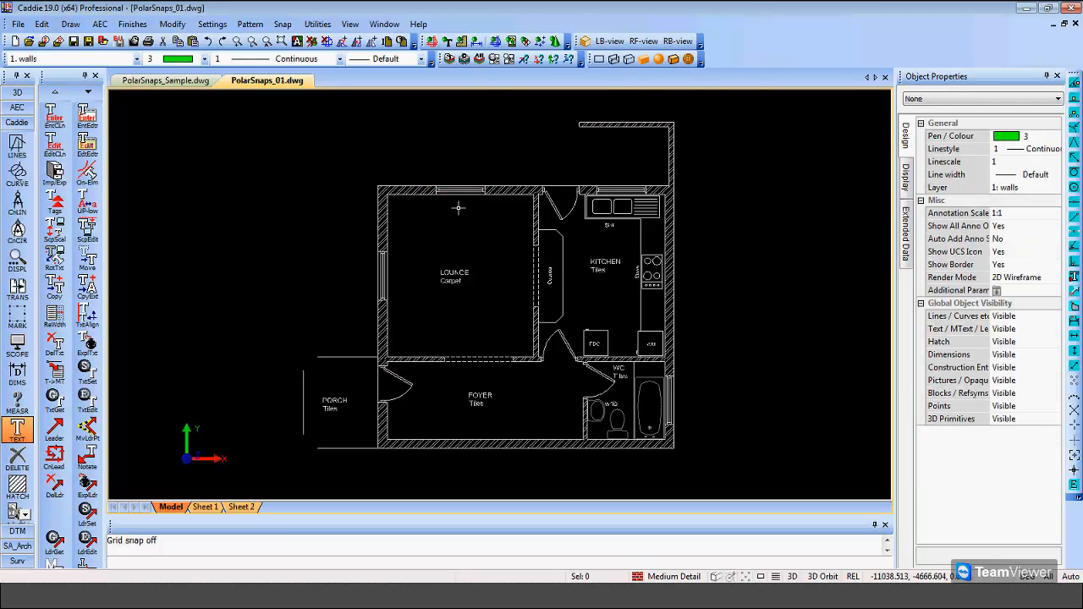
pyautogui.click(225, 27)
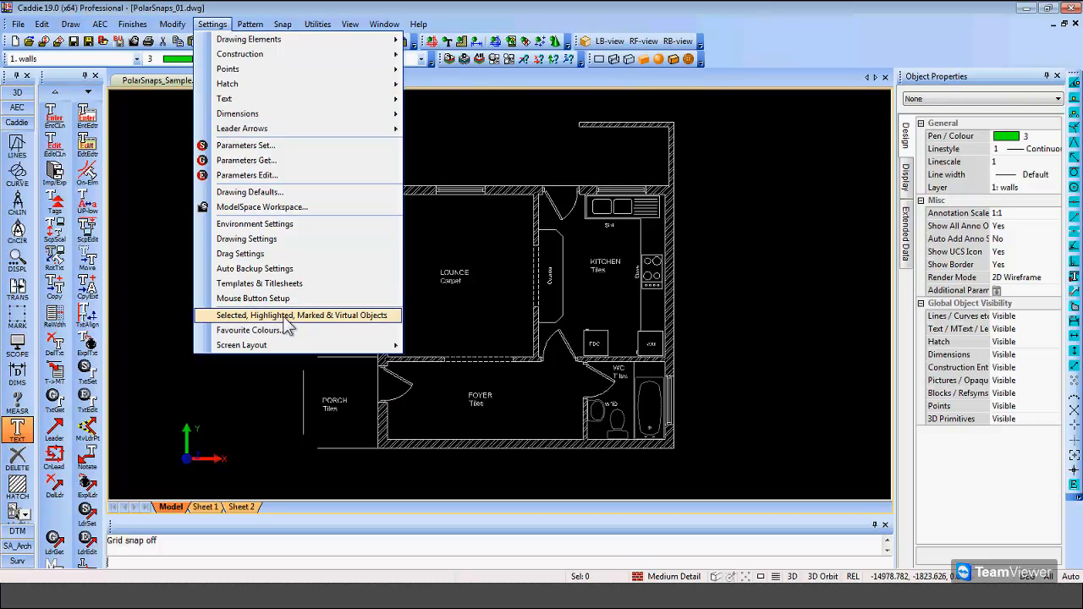
pyautogui.click(324, 317)
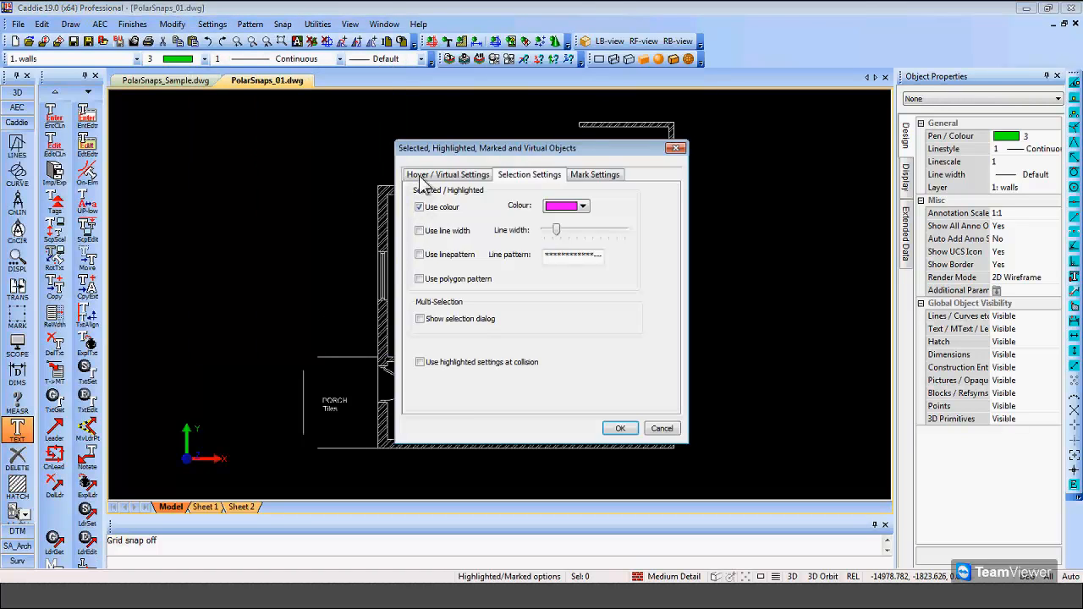
pyautogui.click(452, 178)
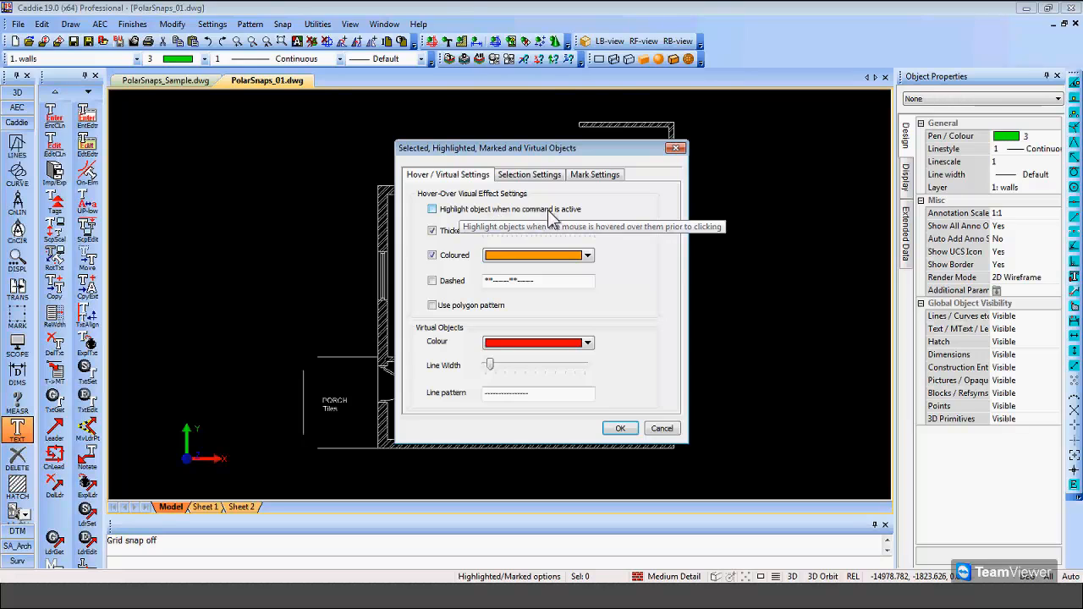
pyautogui.click(432, 210)
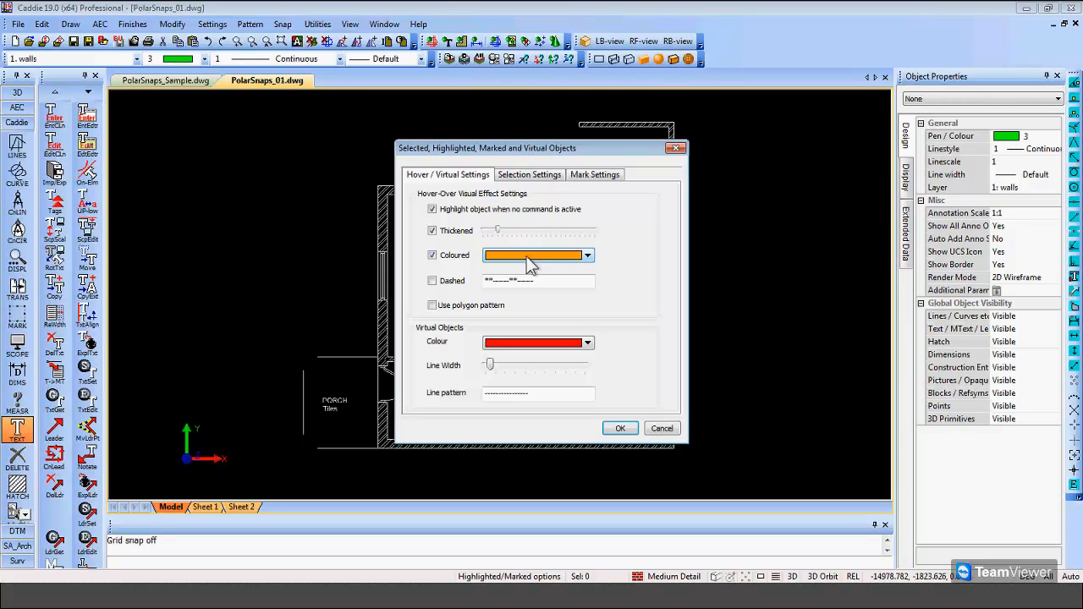
pyautogui.click(620, 429)
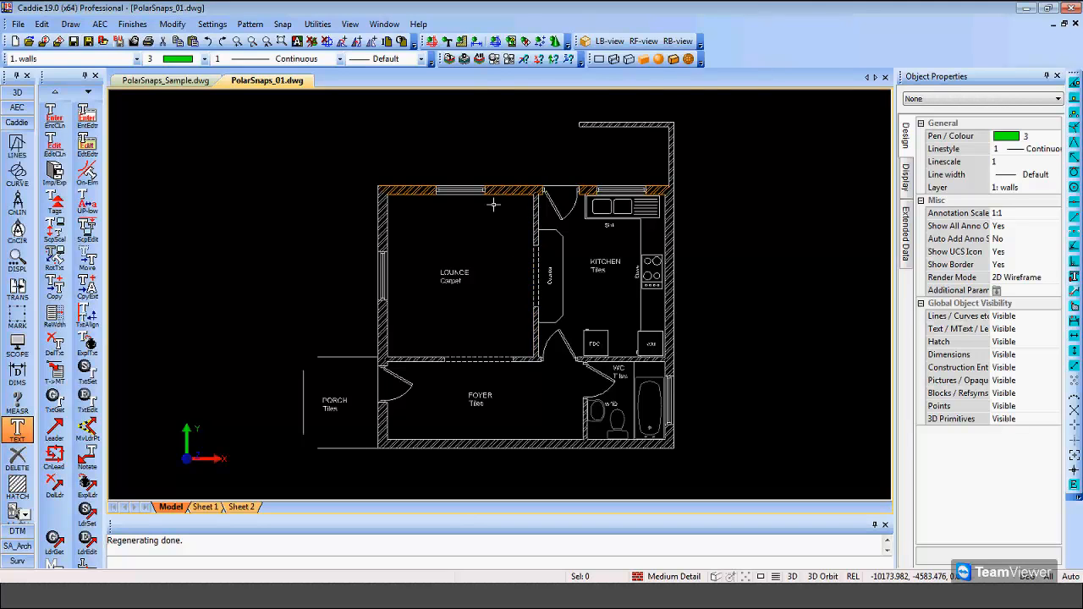
# Select the exterior wall above the lounge and kitchen to check its highlighting, and clear the selection
pyautogui.click(432, 199)
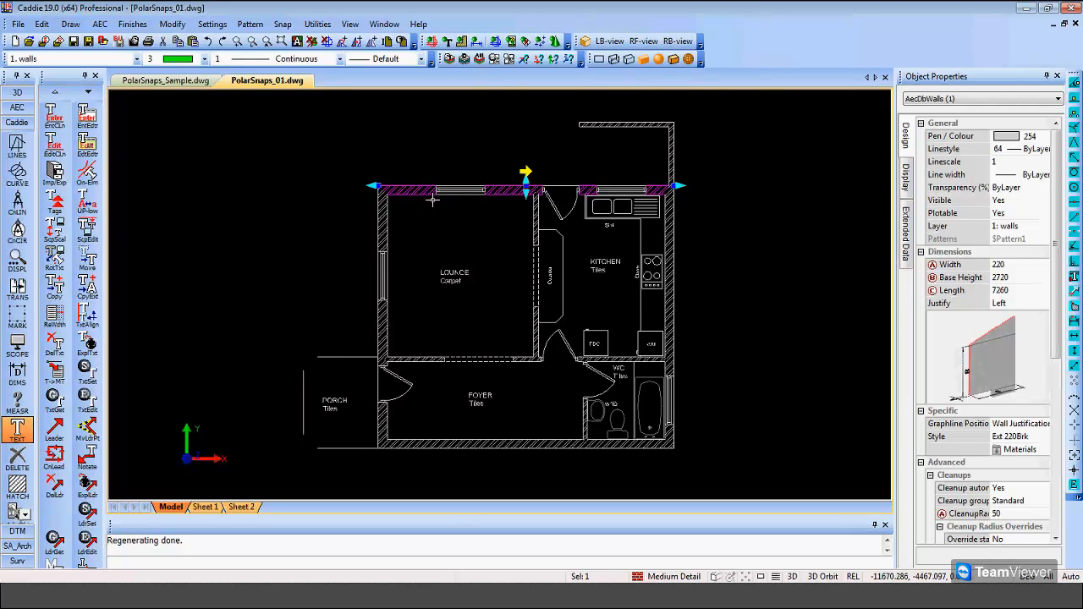
pyautogui.press('Escape')
pyautogui.moveTo(479, 256); pyautogui.dragTo(469, 248, button='middle')
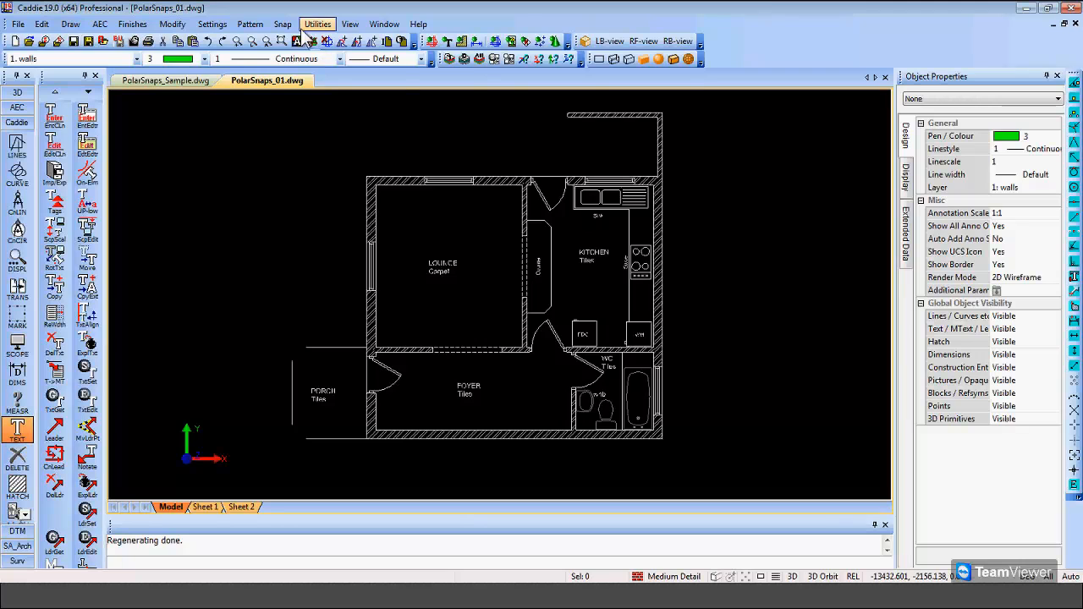
# Enable the selection dialog option for multi-selection in the selected and highlighted object settings
pyautogui.click(214, 25)
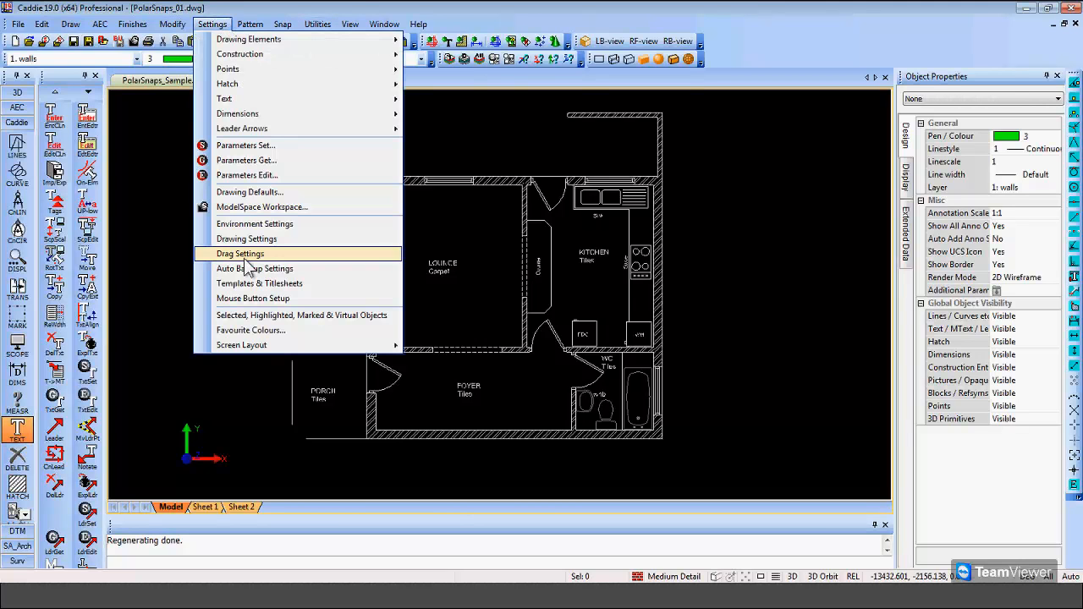
pyautogui.click(304, 315)
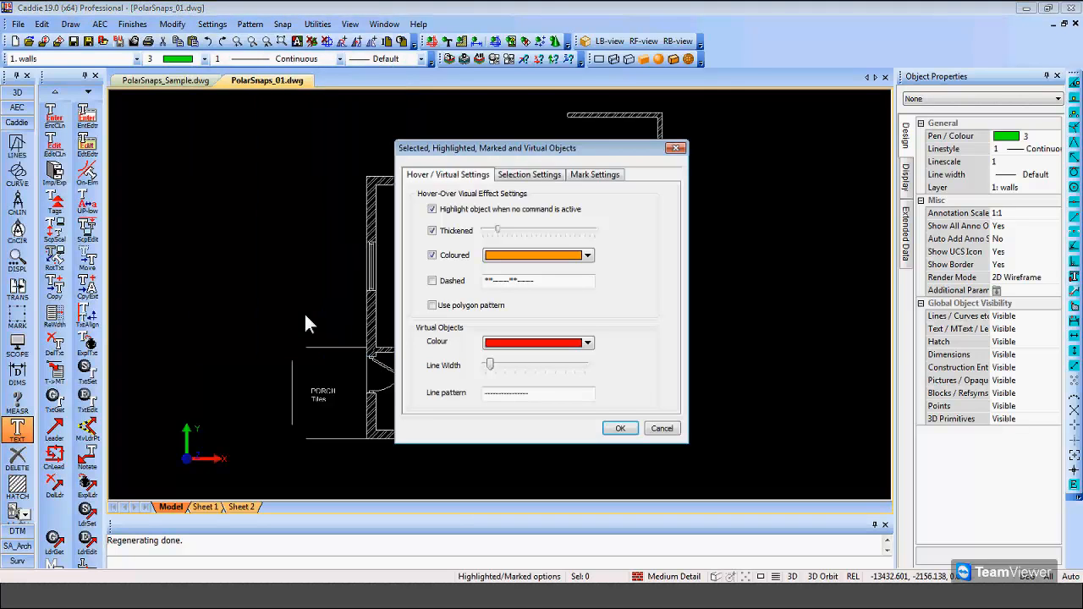
pyautogui.click(518, 176)
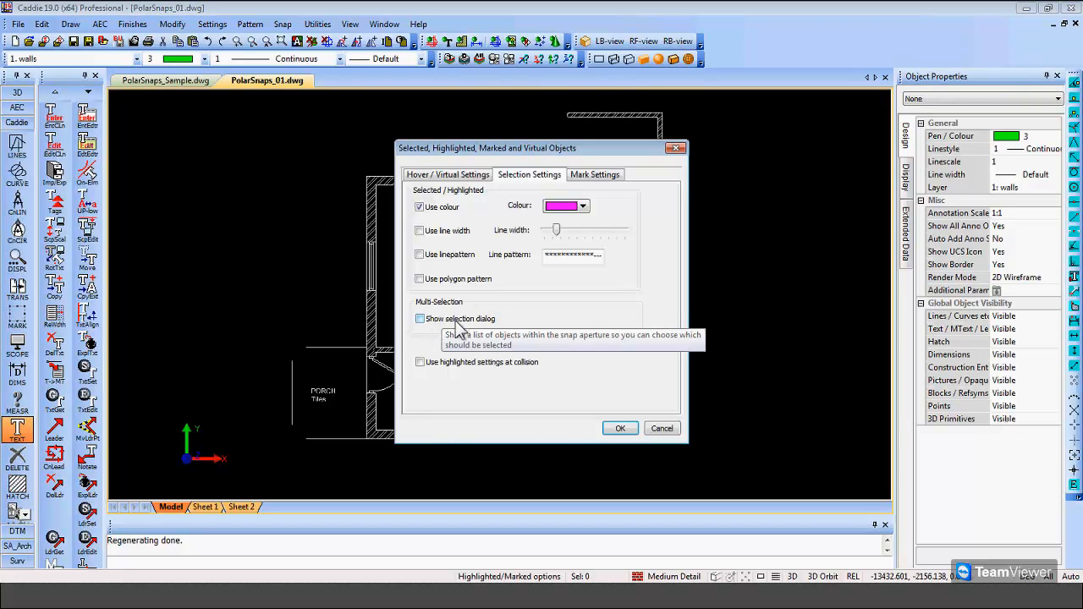
pyautogui.click(421, 319)
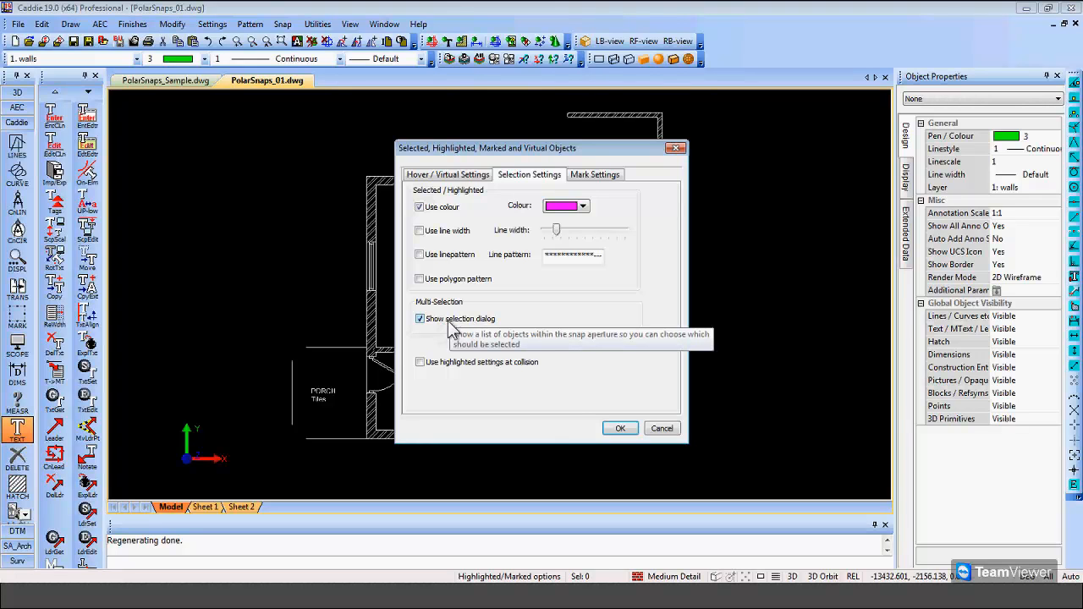
pyautogui.click(620, 429)
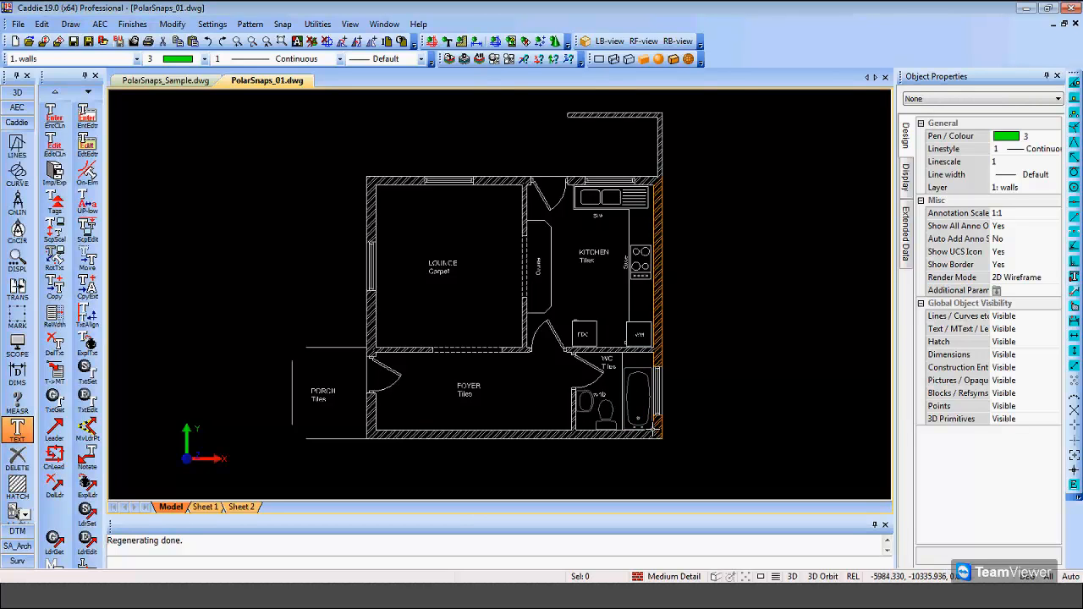
# Pick the overlapping objects at the wall corner beside the bath and preview each listed candidate, including All and Nothing
pyautogui.click(653, 431)
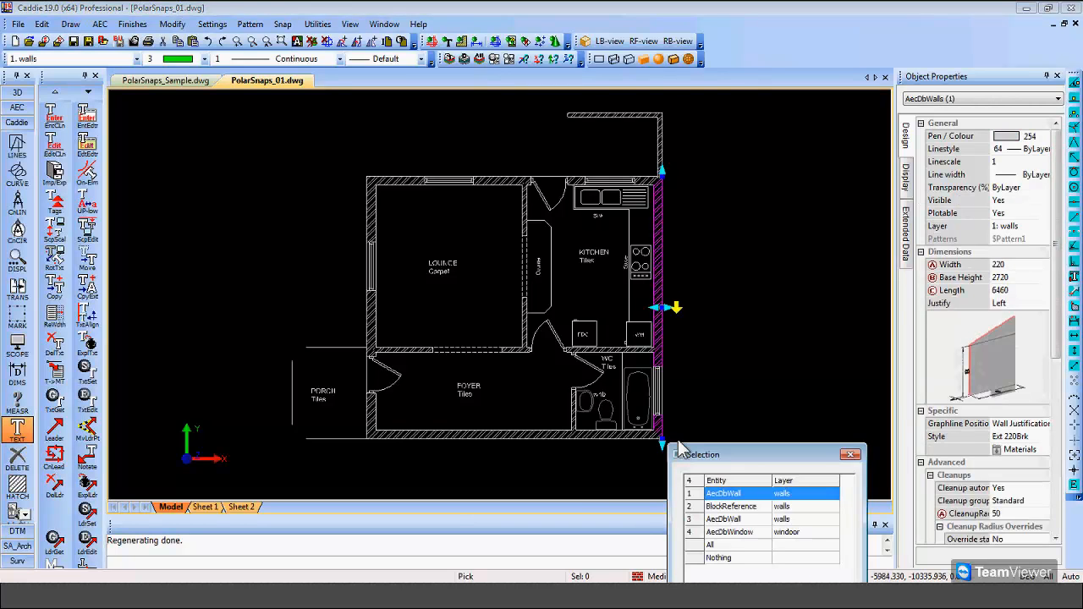
pyautogui.moveTo(681, 451); pyautogui.dragTo(758, 313)
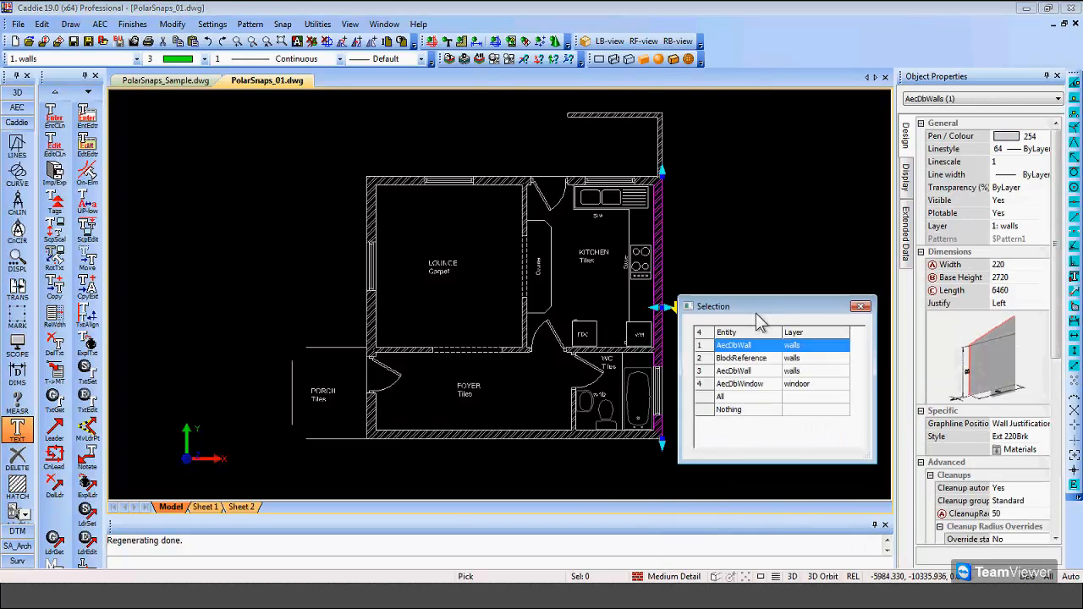
pyautogui.click(745, 372)
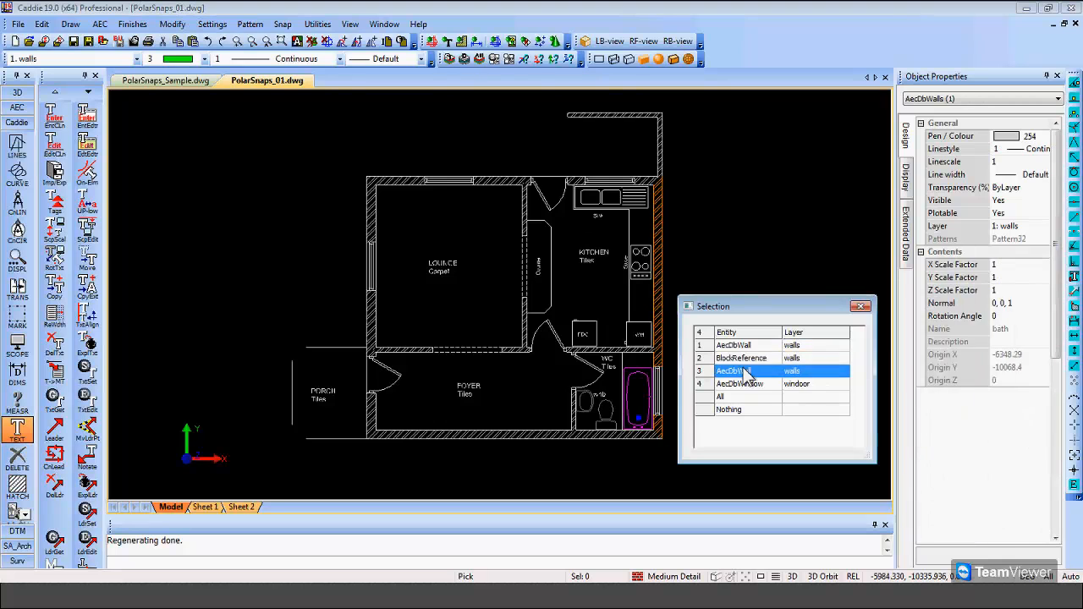
pyautogui.click(743, 409)
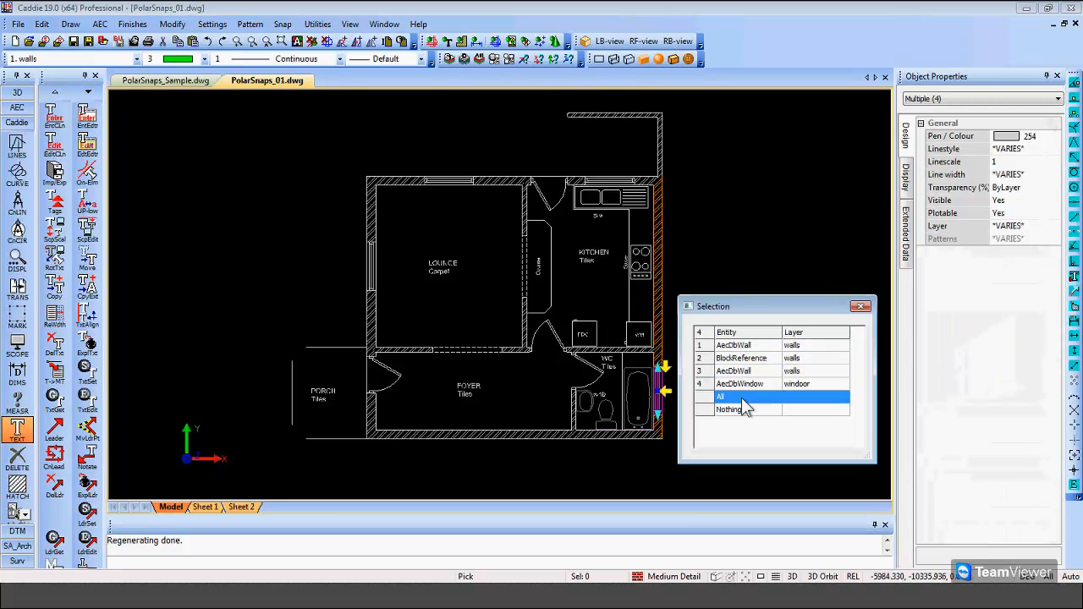
pyautogui.click(732, 397)
pyautogui.click(738, 371)
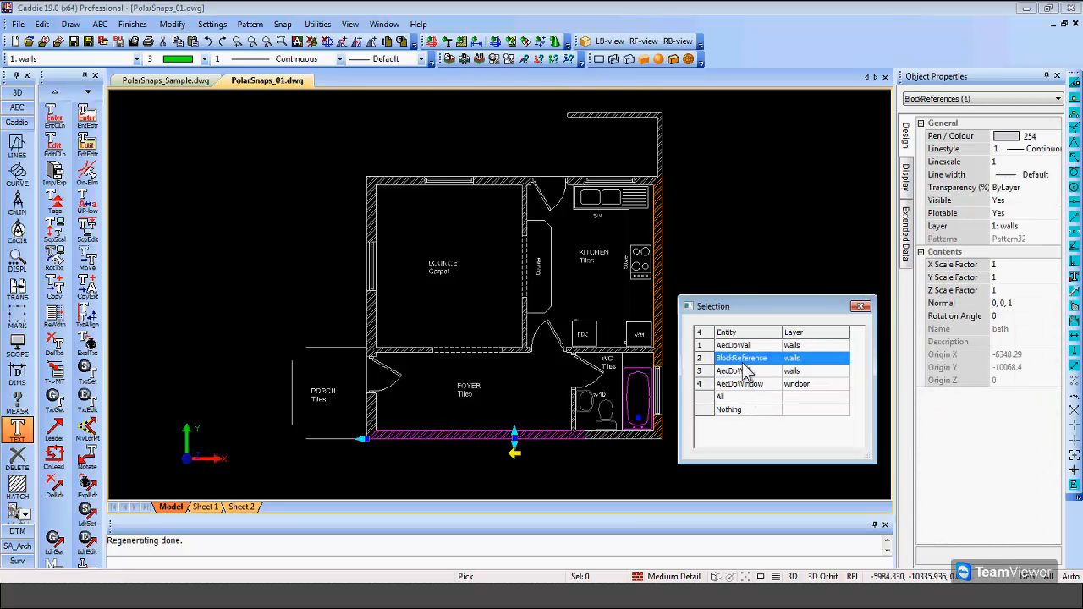
pyautogui.click(741, 346)
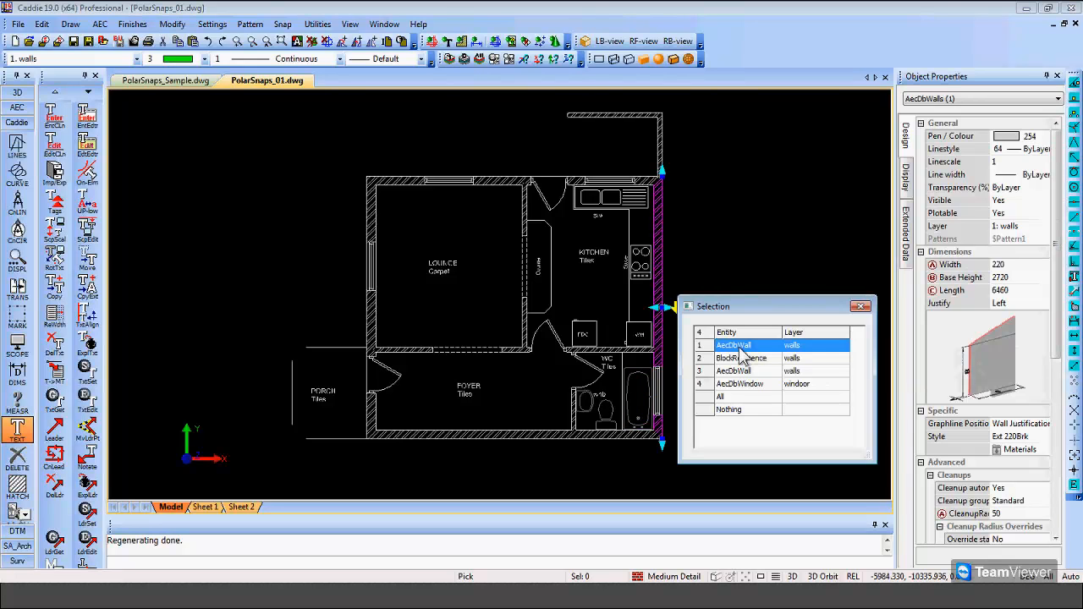
pyautogui.click(742, 359)
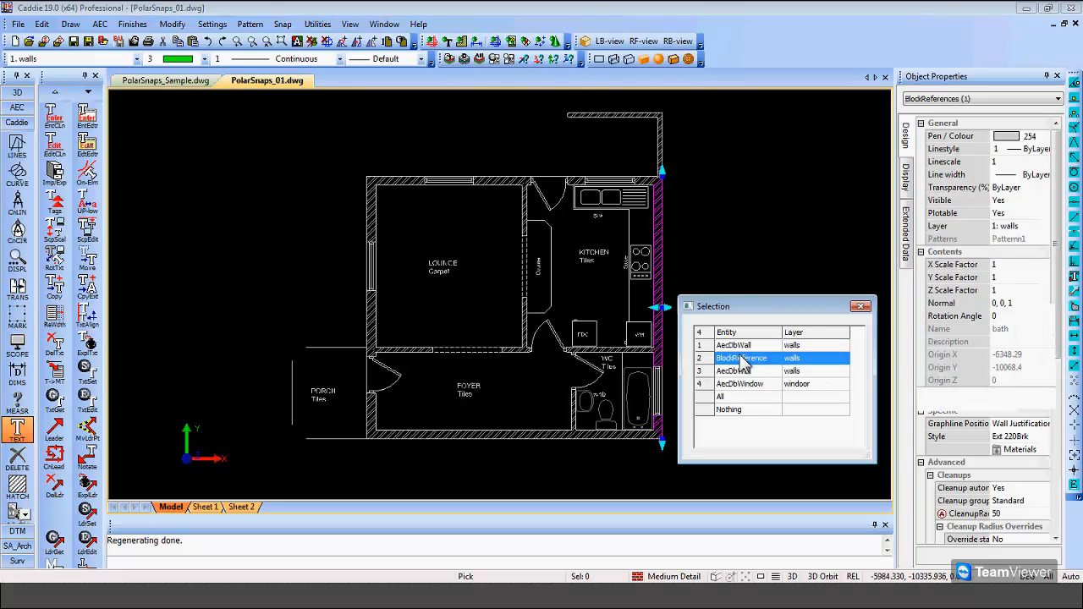
pyautogui.click(746, 370)
pyautogui.click(750, 384)
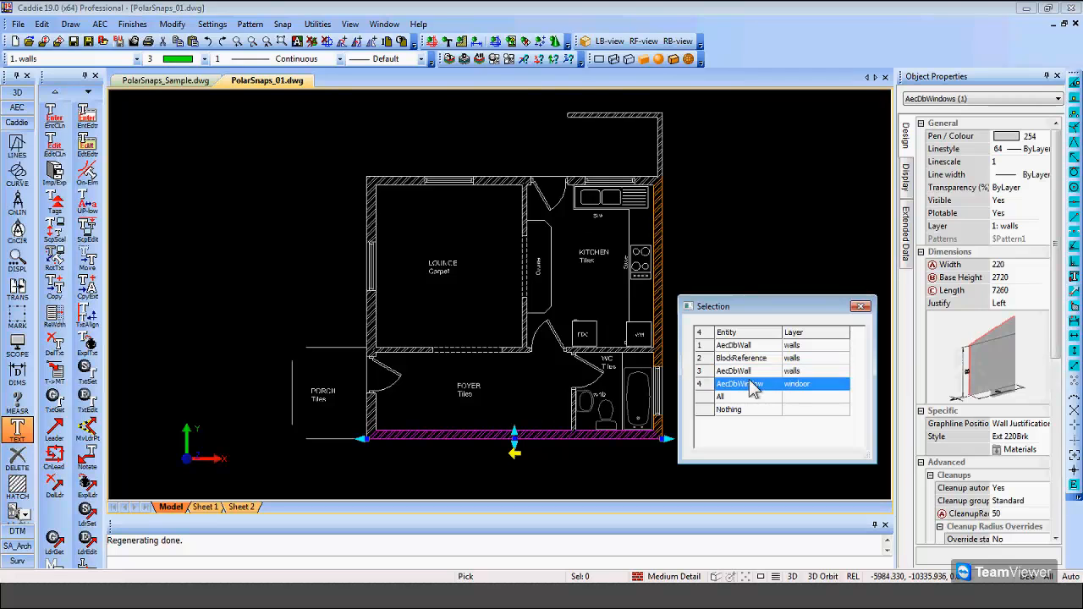
pyautogui.click(738, 398)
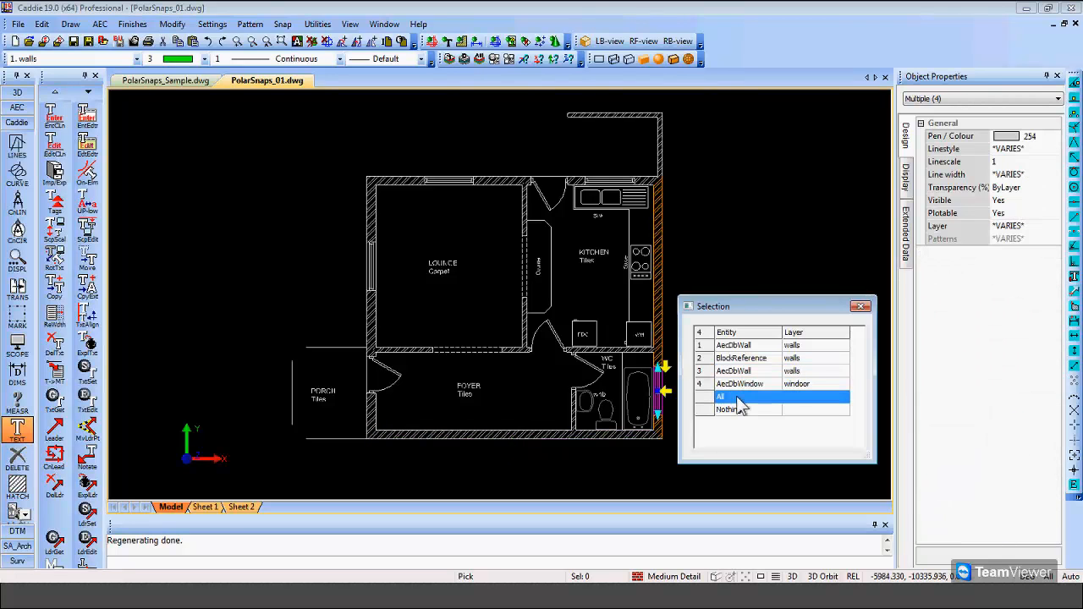
pyautogui.click(737, 411)
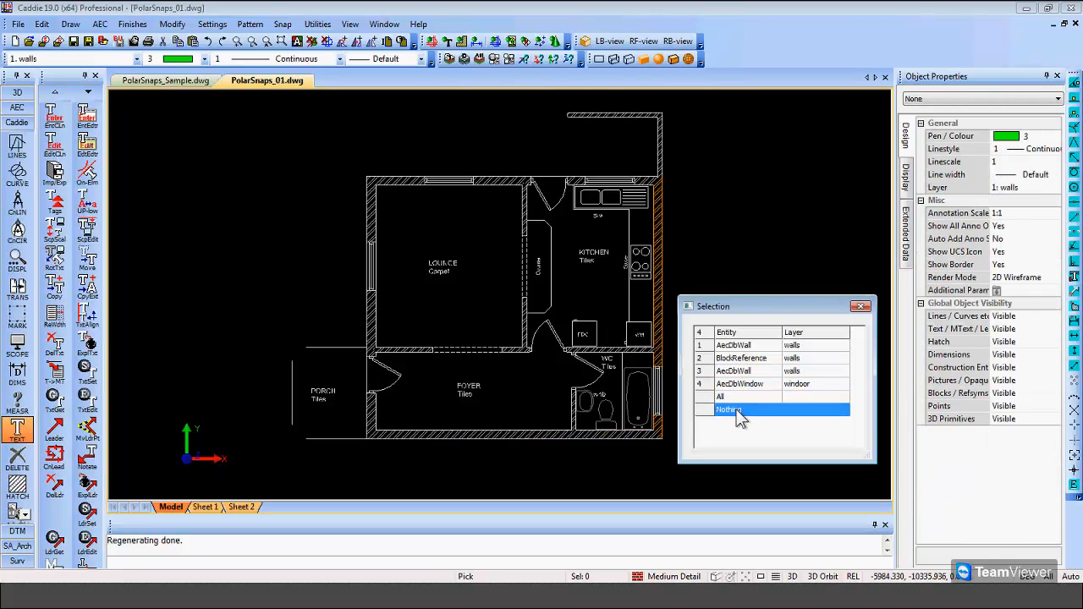
# Select only the bath's BlockReference from the list of overlapping objects
pyautogui.click(738, 399)
pyautogui.click(745, 358)
pyautogui.click(743, 346)
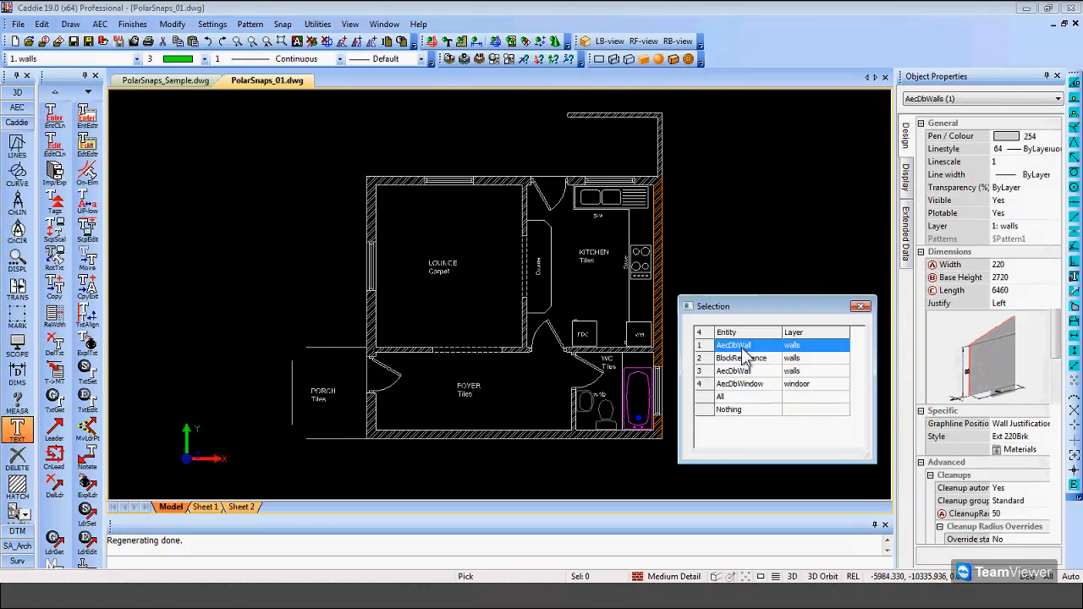
pyautogui.doubleClick(743, 358)
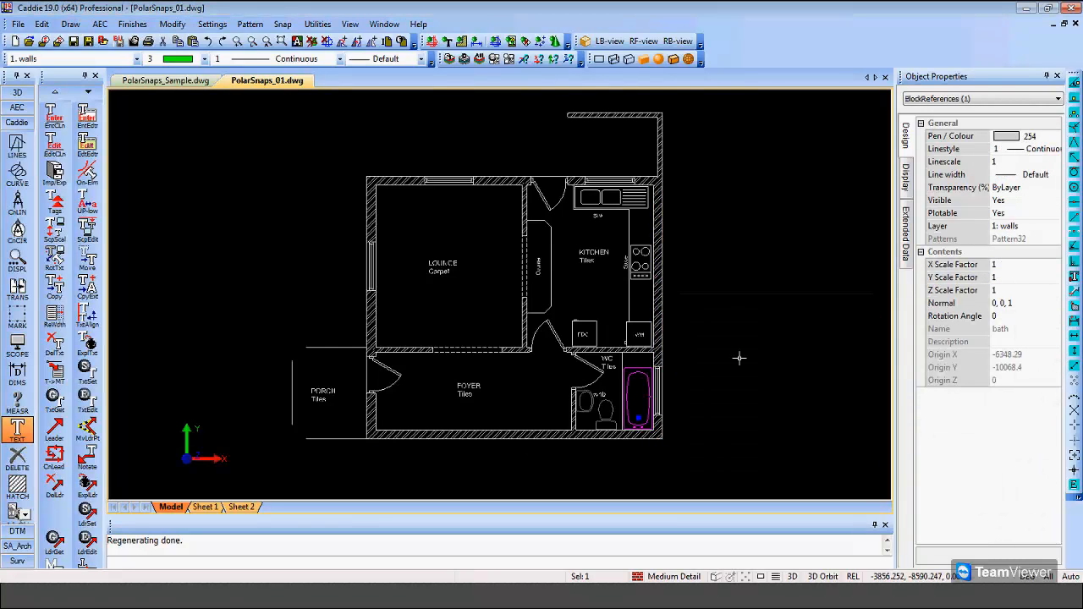
pyautogui.moveTo(739, 370)
pyautogui.mouseDown(button='middle')
pyautogui.moveTo(746, 352)
pyautogui.moveTo(752, 366)
pyautogui.mouseUp(button='middle')
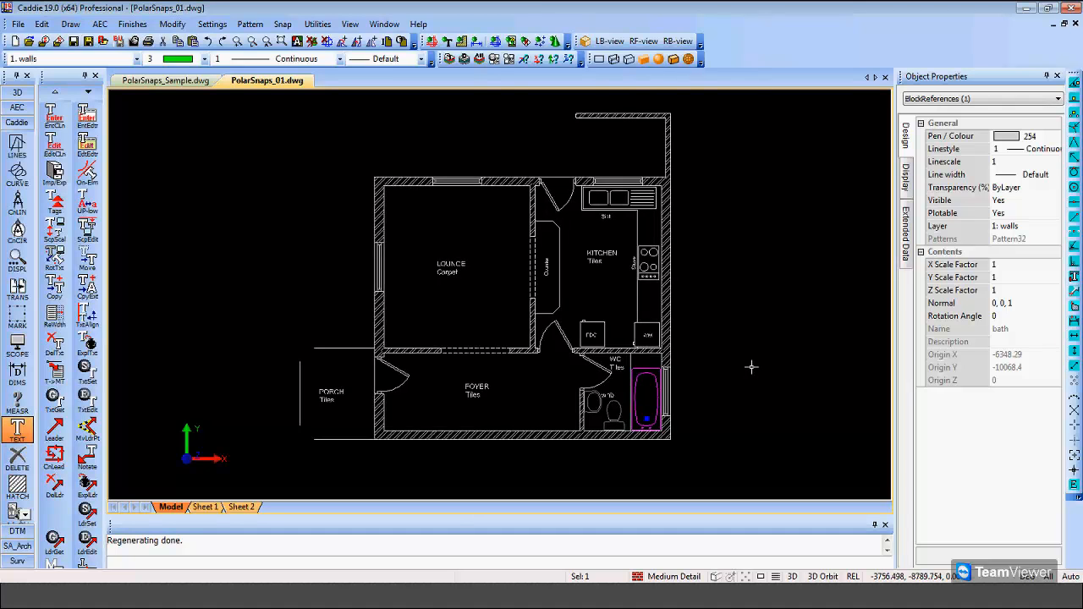
pyautogui.scroll(-1, 746, 363)
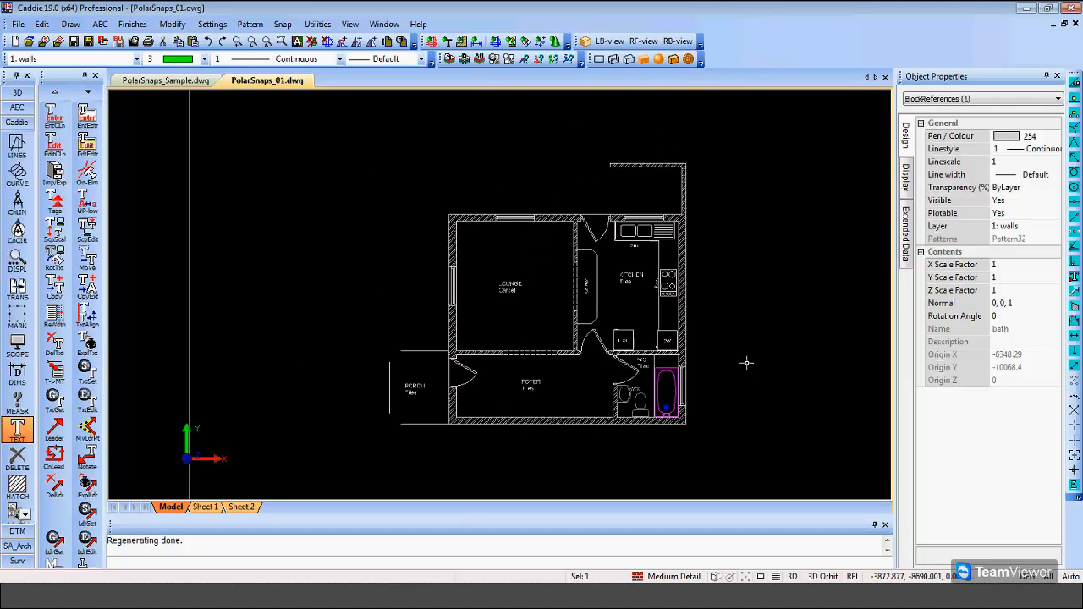
pyautogui.scroll(1, 744, 365)
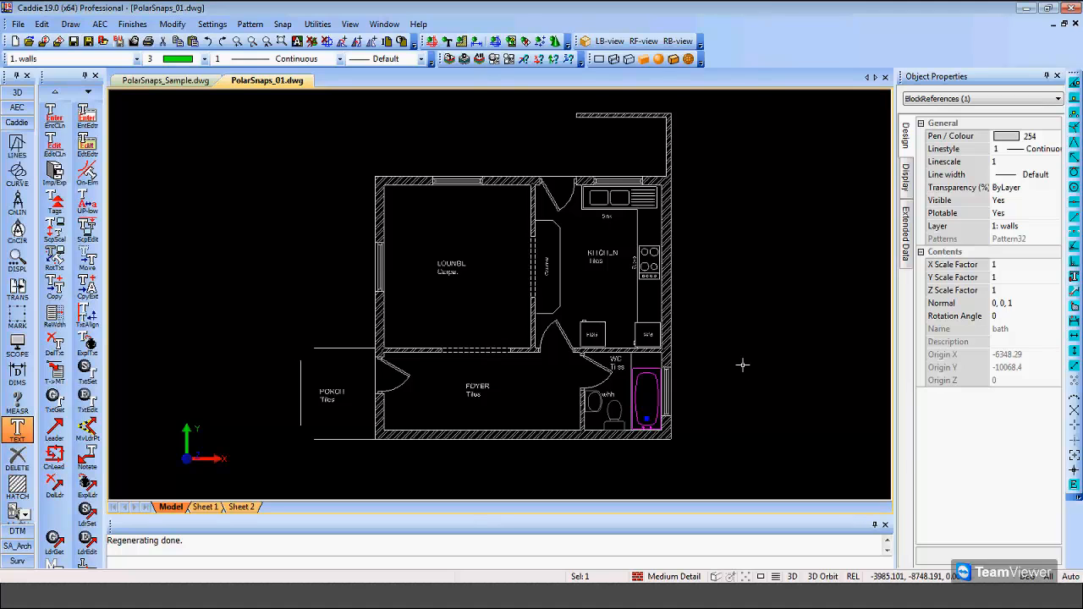
pyautogui.moveTo(742, 365); pyautogui.dragTo(735, 369, button='middle')
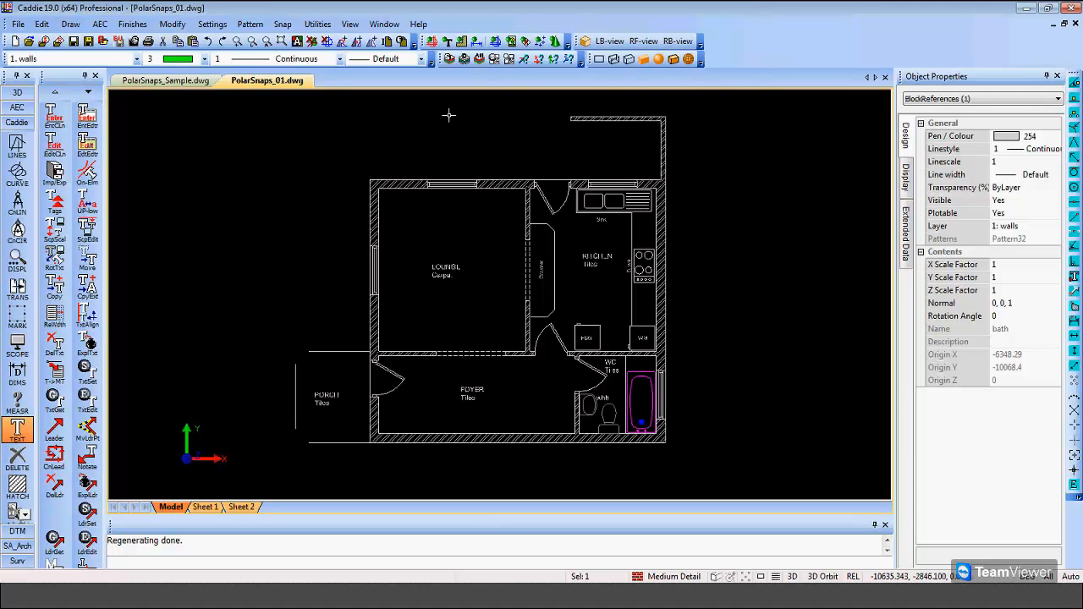
# Disable the selection dialog option for multi-selection in the selected and highlighted object settings
pyautogui.click(283, 24)
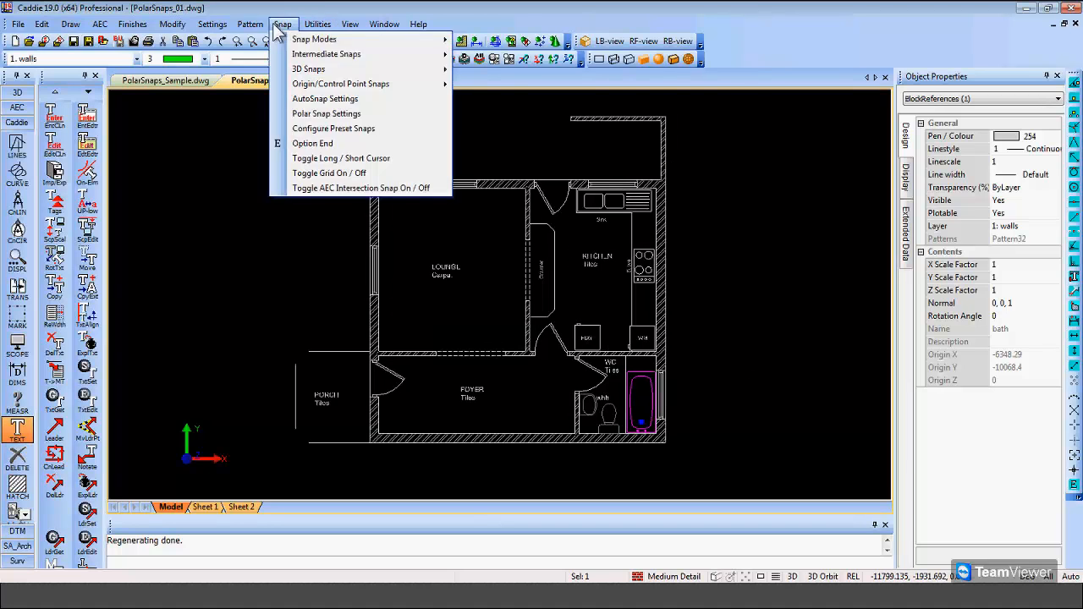
pyautogui.moveTo(252, 25)
pyautogui.moveTo(213, 24)
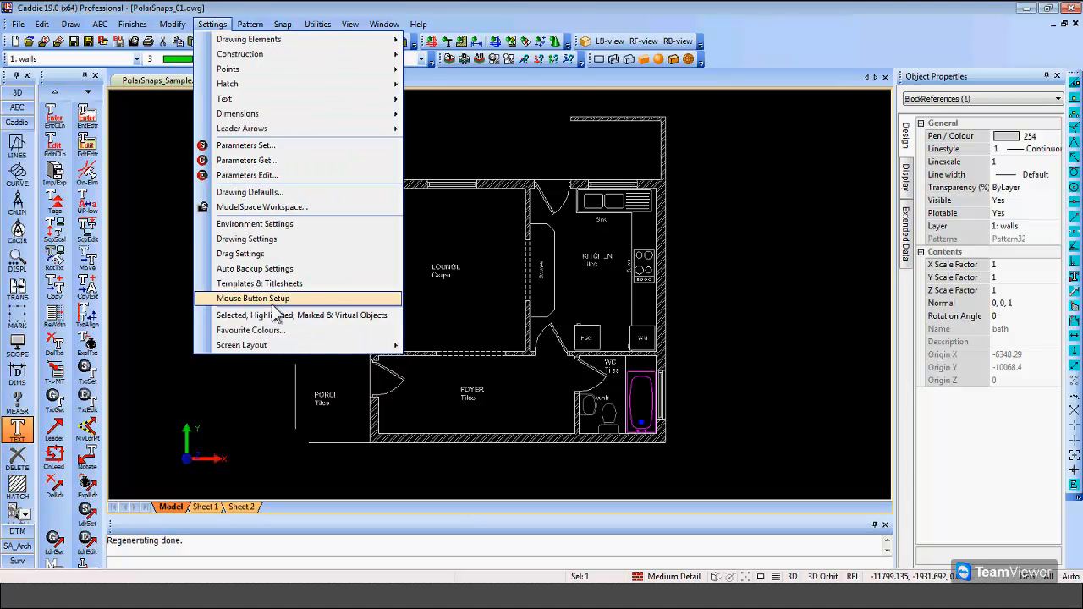
pyautogui.click(319, 322)
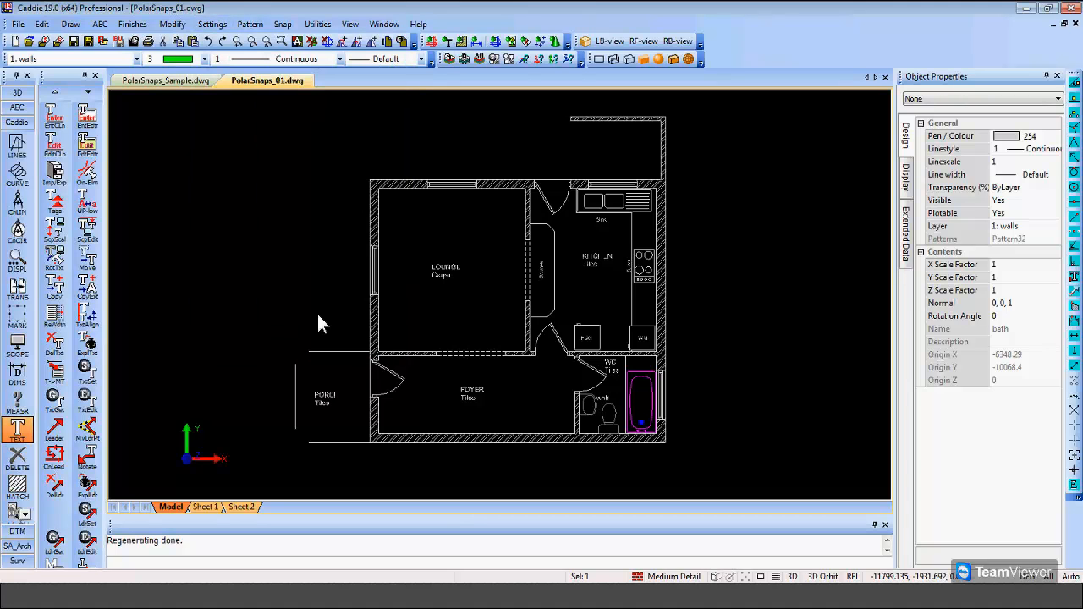
pyautogui.click(421, 318)
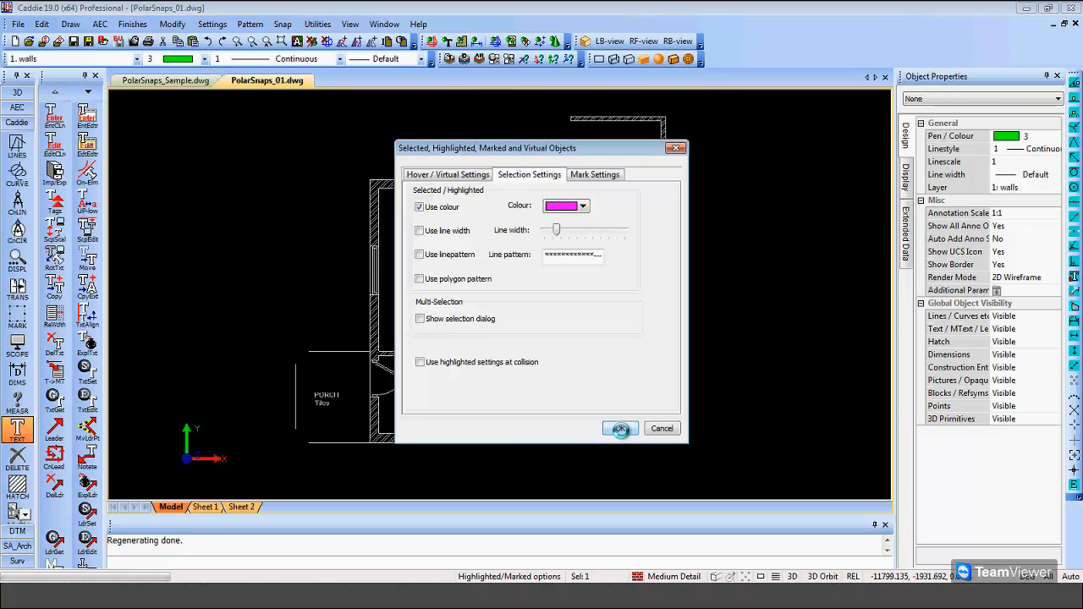
pyautogui.click(620, 428)
pyautogui.moveTo(722, 366); pyautogui.dragTo(720, 368, button='middle')
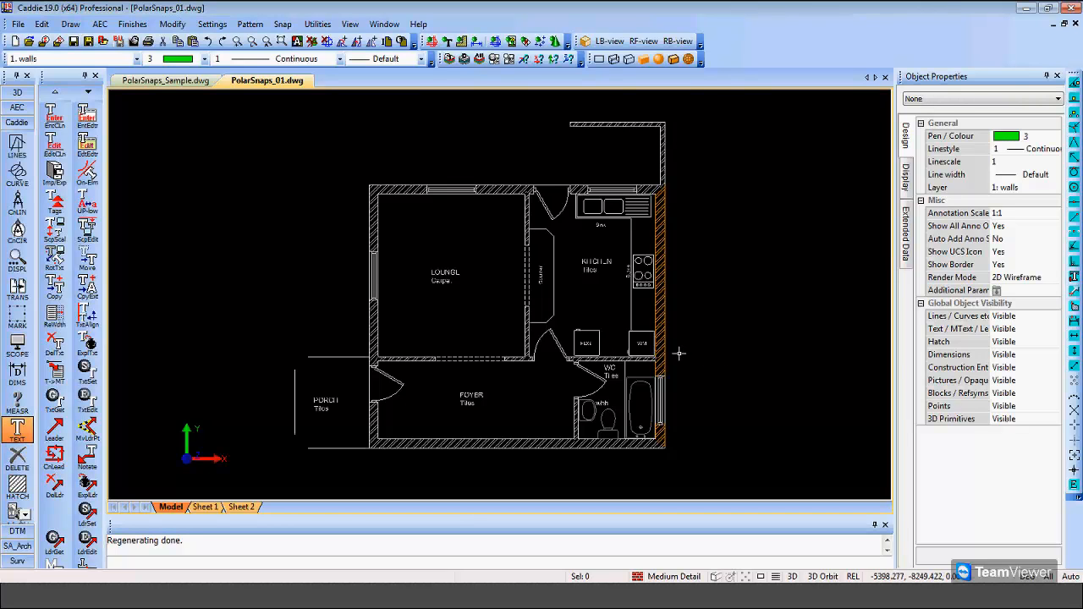
# Start a new wall for the porch using the Int 110Brk wall style
pyautogui.moveTo(672, 344); pyautogui.dragTo(732, 277, button='middle')
pyautogui.scroll(4, 405, 365)
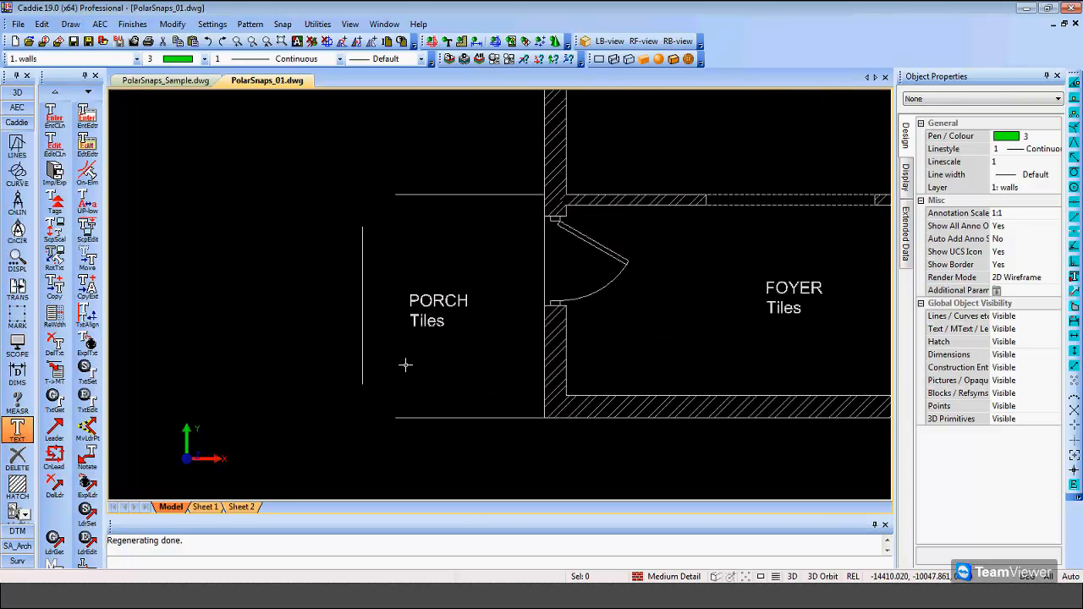
pyautogui.scroll(2, 405, 364)
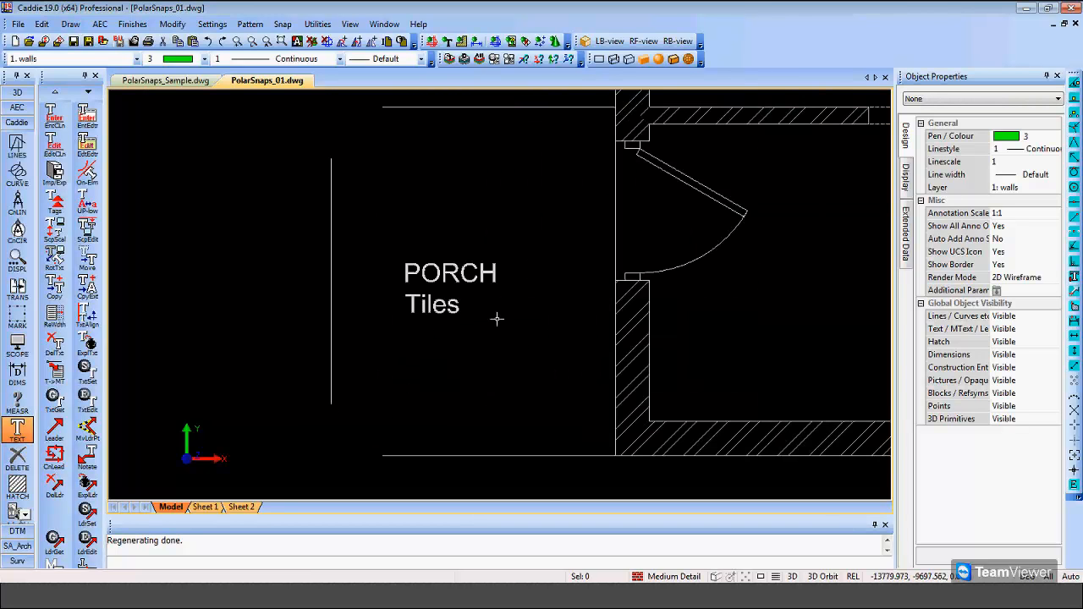
pyautogui.scroll(-1, 624, 400)
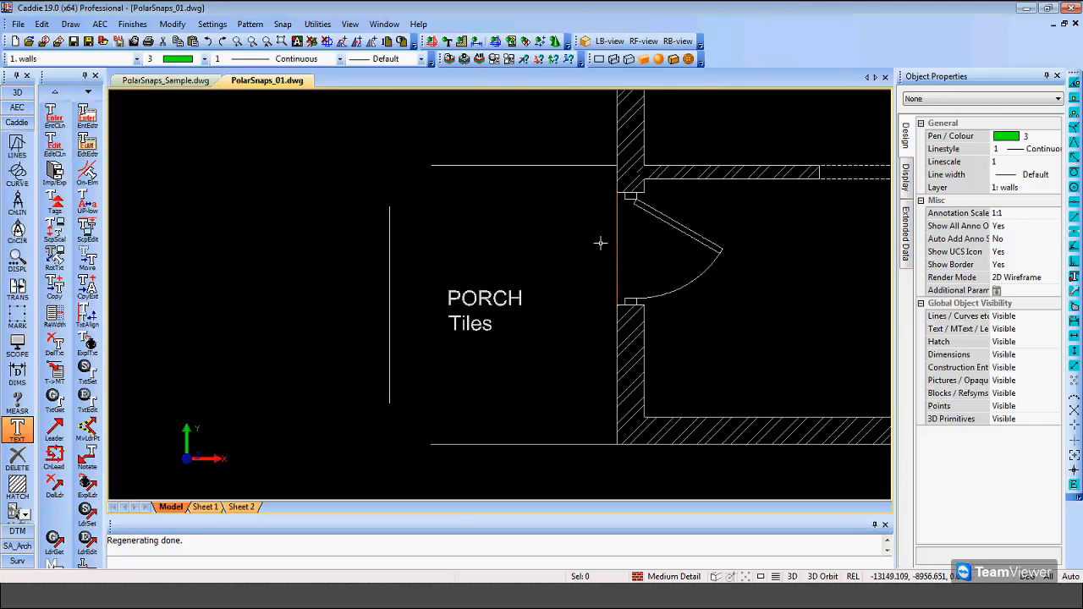
pyautogui.moveTo(603, 238); pyautogui.dragTo(604, 244, button='middle')
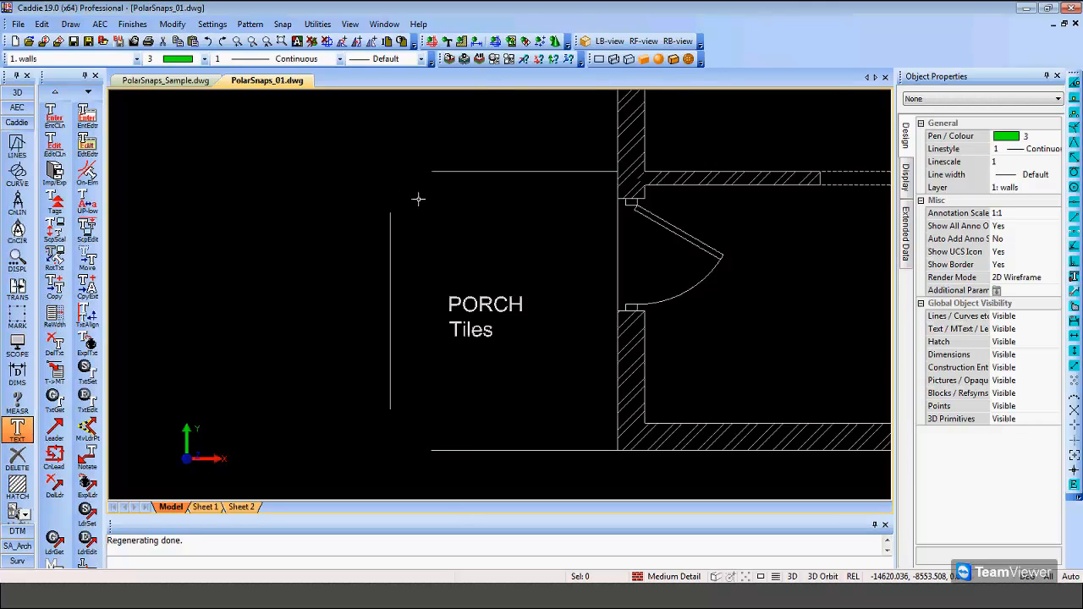
pyautogui.click(17, 107)
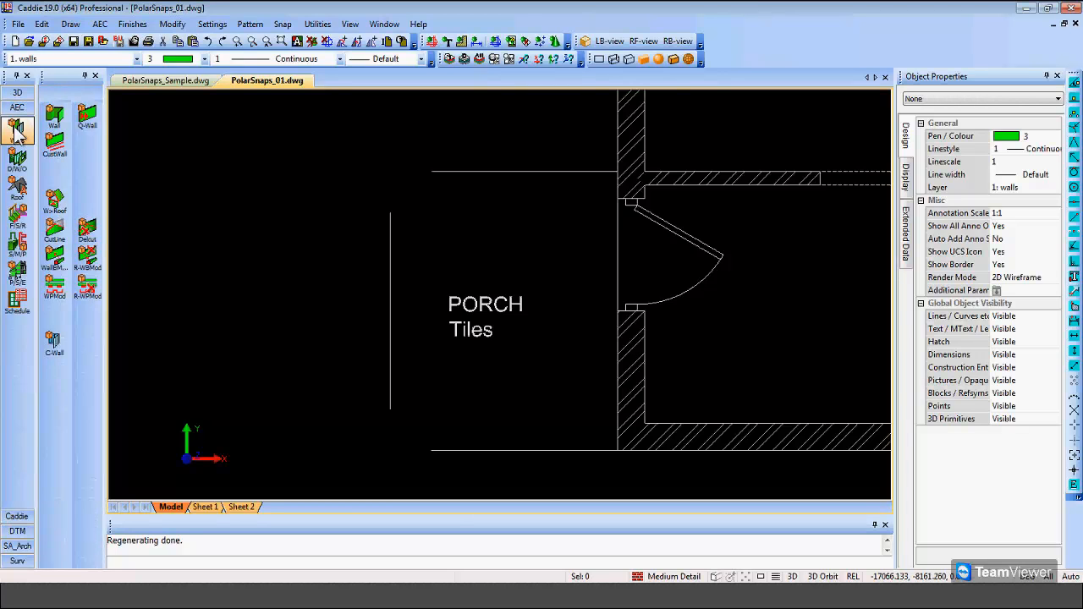
pyautogui.click(17, 129)
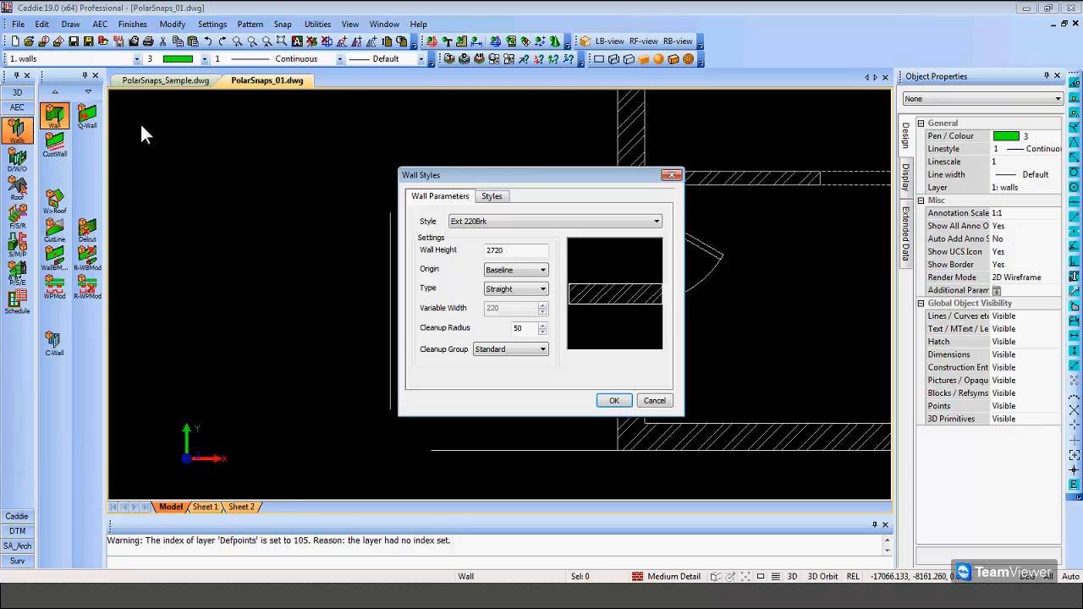
pyautogui.click(487, 221)
pyautogui.click(486, 251)
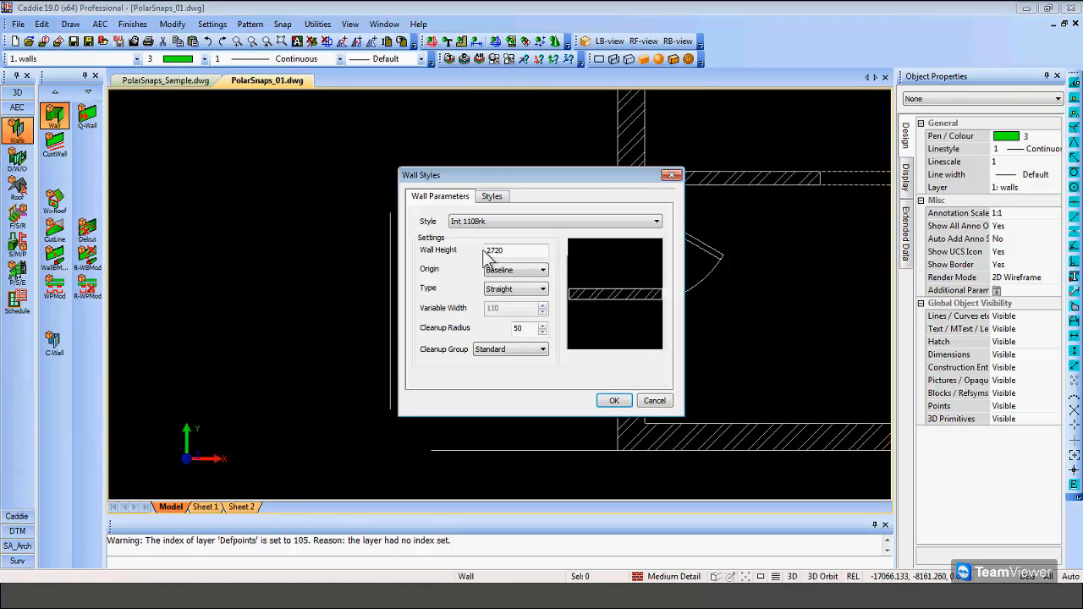
pyautogui.click(615, 401)
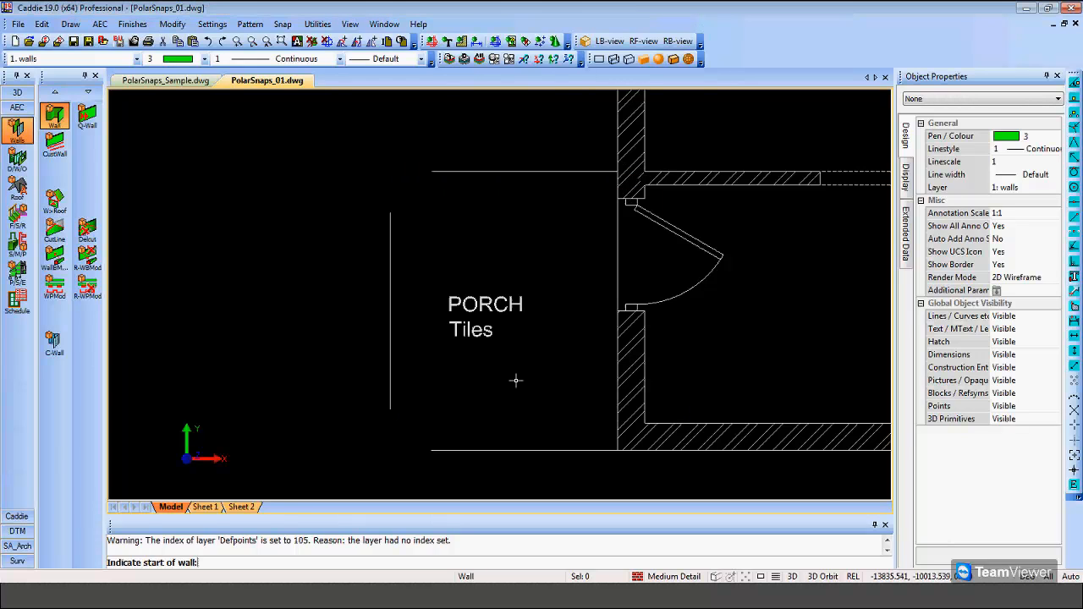
# Draw a 330 by 330 square pillar at the porch's lower outer corner using Auto Snap, aligned with the ends of both porch lines
pyautogui.rightClick(438, 365)
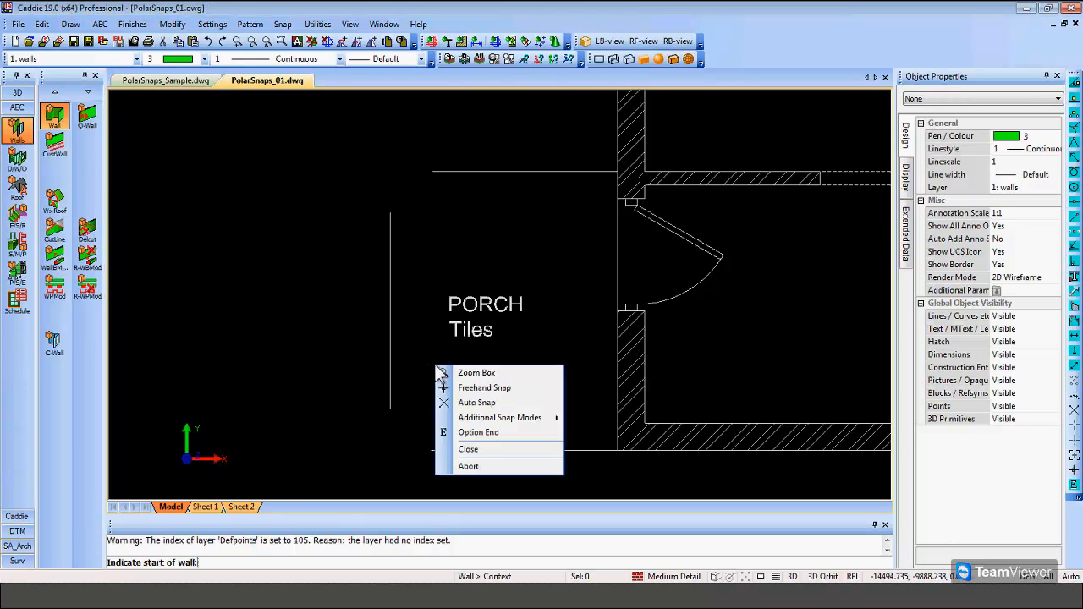
pyautogui.click(476, 404)
pyautogui.scroll(4, 398, 444)
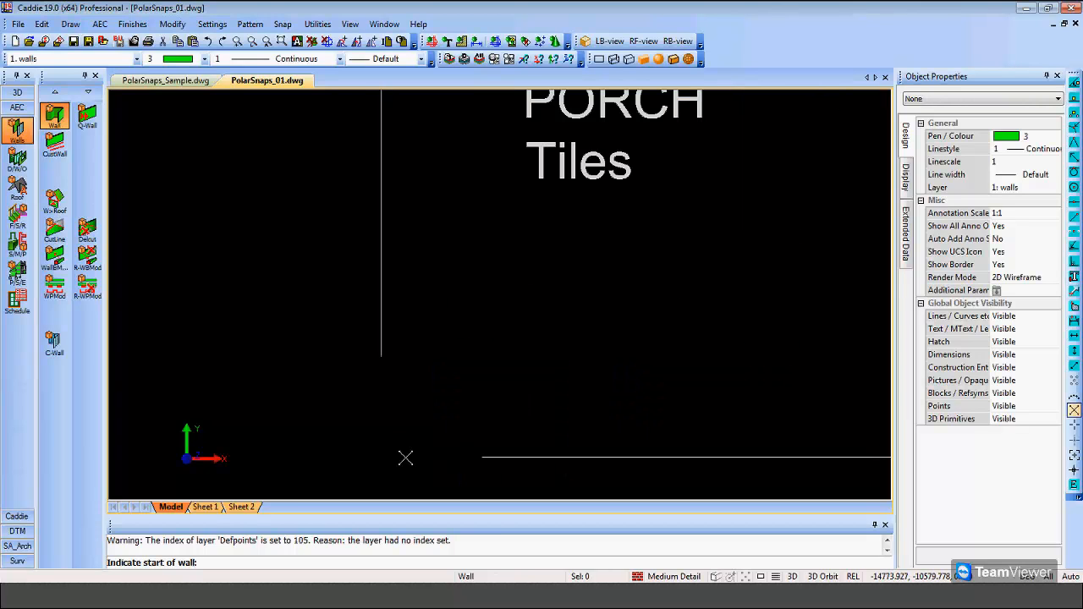
pyautogui.moveTo(516, 375); pyautogui.dragTo(539, 300, button='middle')
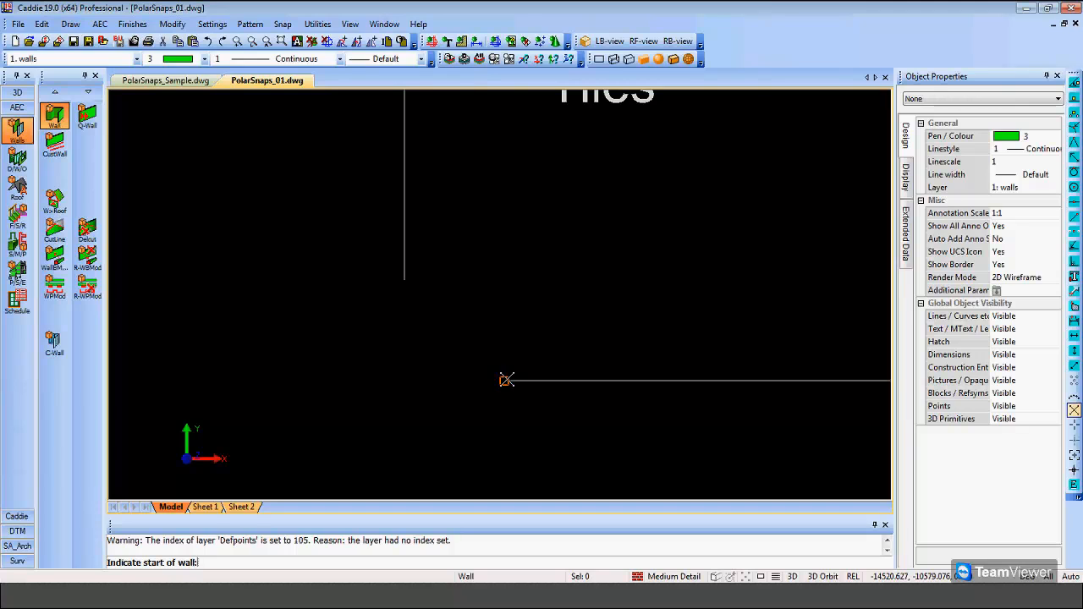
pyautogui.click(506, 380)
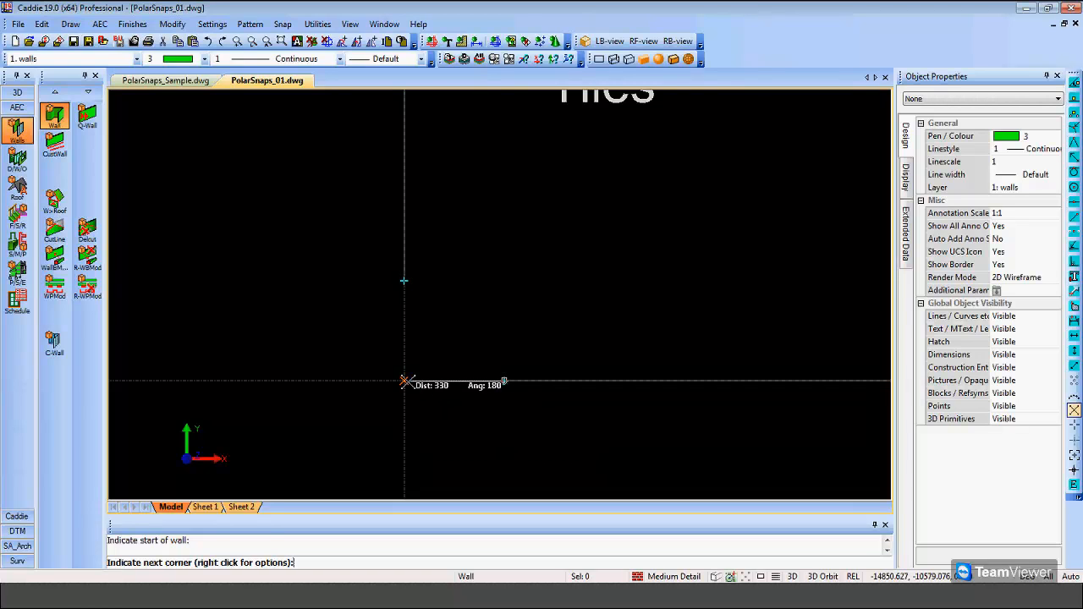
pyautogui.click(405, 381)
pyautogui.click(405, 280)
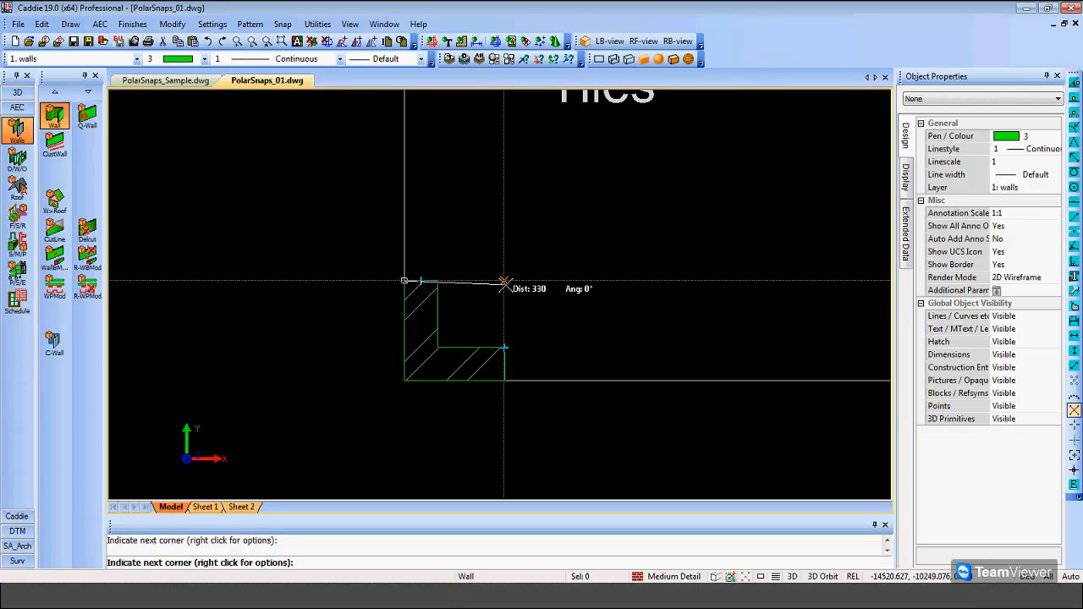
pyautogui.click(504, 282)
pyautogui.click(504, 381)
pyautogui.rightClick(566, 316)
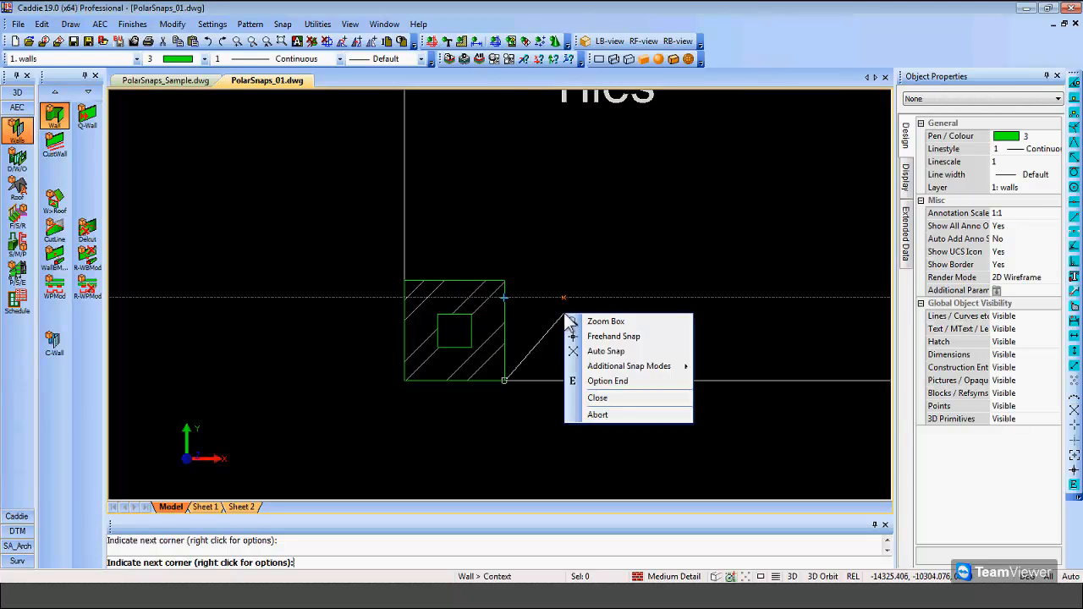
pyautogui.click(607, 381)
# Draw a matching Int 110Brk square pillar at the porch's upper outer corner, aligned with the ends of both porch lines
pyautogui.scroll(-3, 537, 409)
pyautogui.moveTo(589, 266); pyautogui.dragTo(563, 384, button='middle')
pyautogui.scroll(4, 478, 212)
pyautogui.moveTo(546, 274); pyautogui.dragTo(501, 303, button='middle')
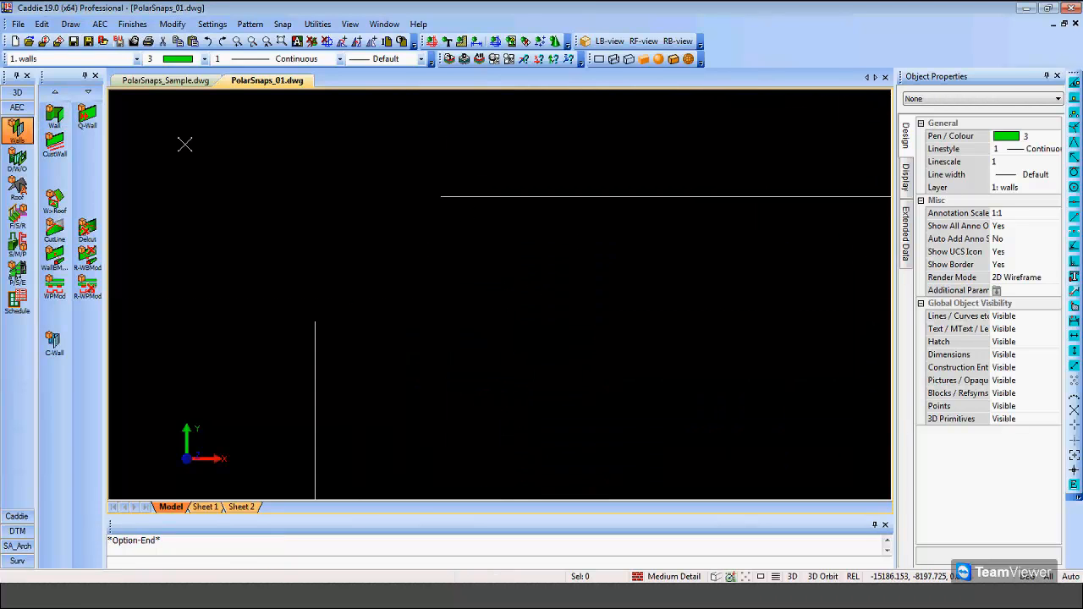
pyautogui.click(54, 117)
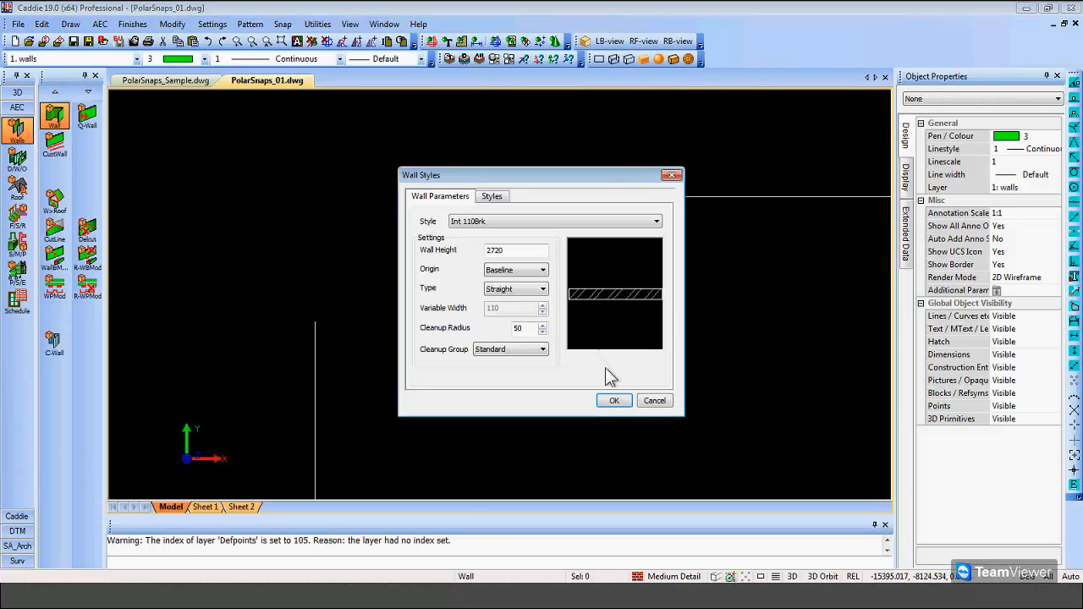
pyautogui.click(615, 400)
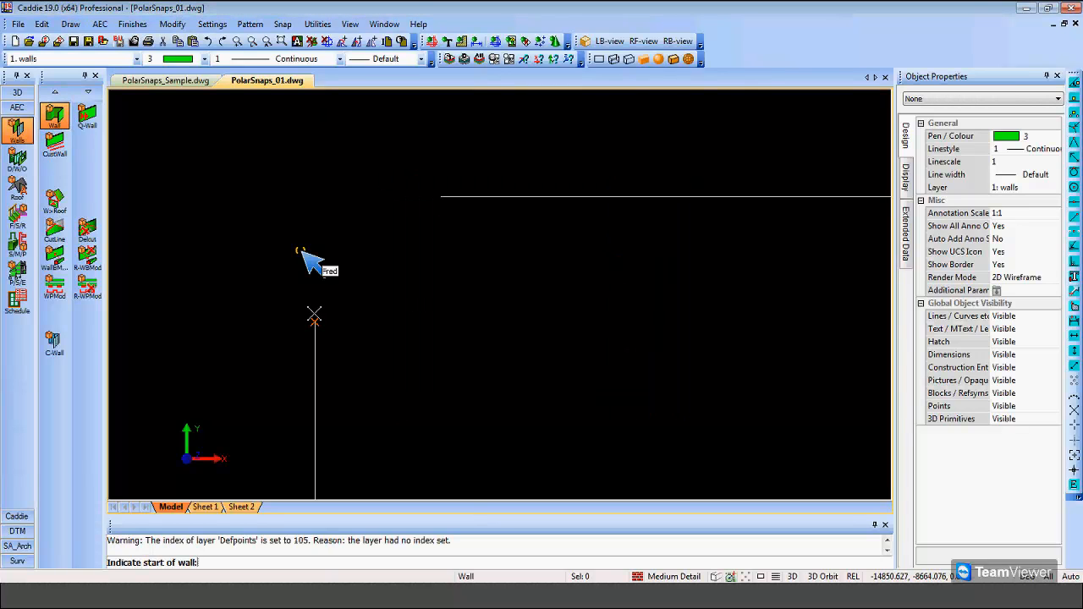
pyautogui.click(314, 319)
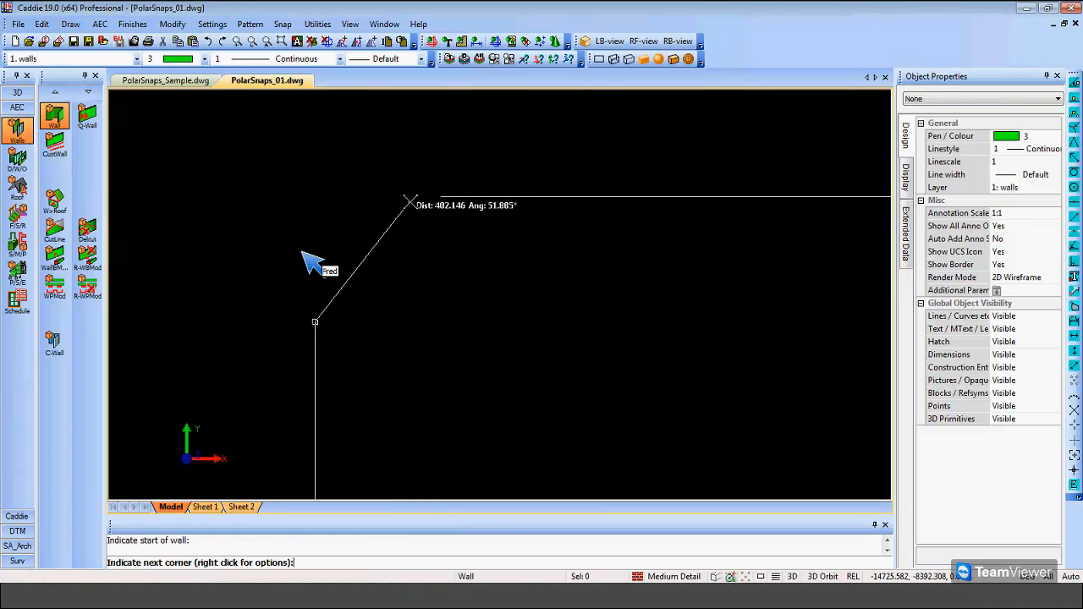
pyautogui.click(314, 198)
pyautogui.click(440, 197)
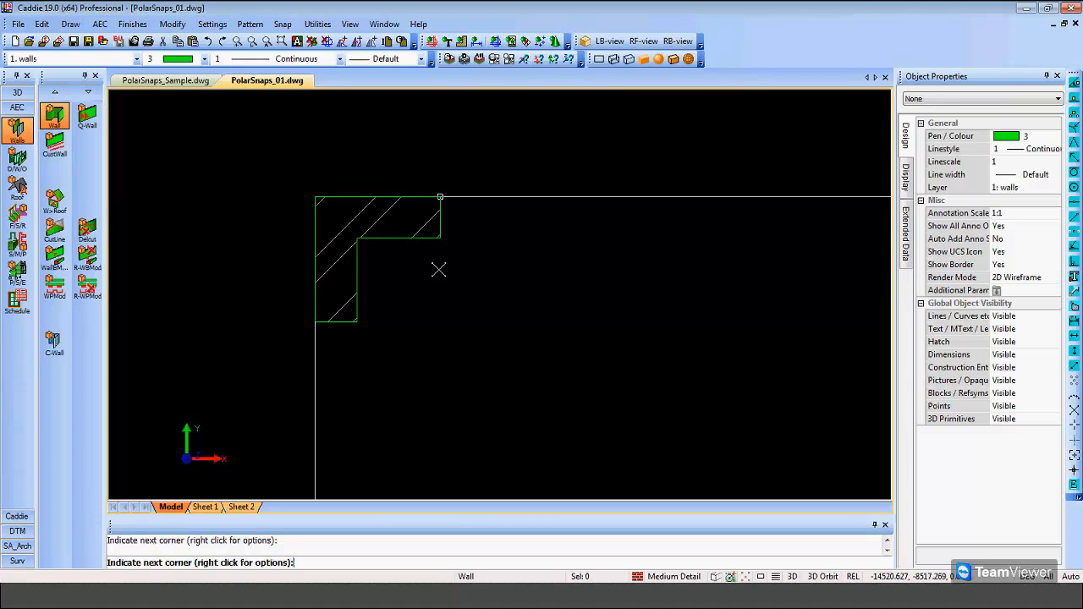
pyautogui.click(447, 325)
pyautogui.rightClick(477, 267)
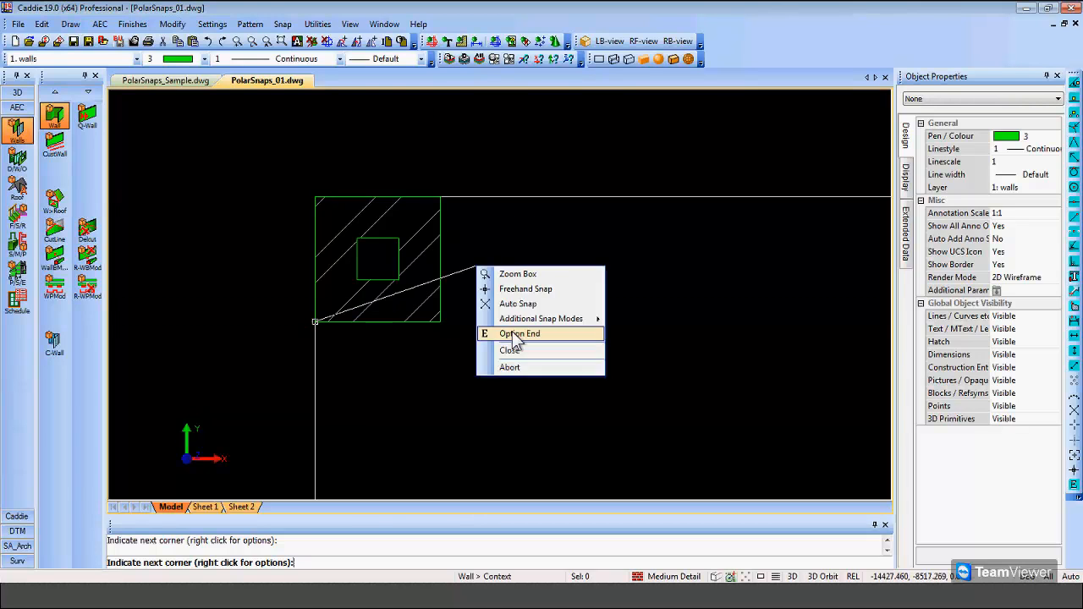
pyautogui.click(513, 335)
# Examine the lounge extension's walls and dimensions in PolarSnaps_Sample.dwg and return to PolarSnaps_01.dwg
pyautogui.scroll(-5, 685, 436)
pyautogui.moveTo(685, 436); pyautogui.dragTo(303, 322, button='middle')
pyautogui.scroll(-1, 486, 270)
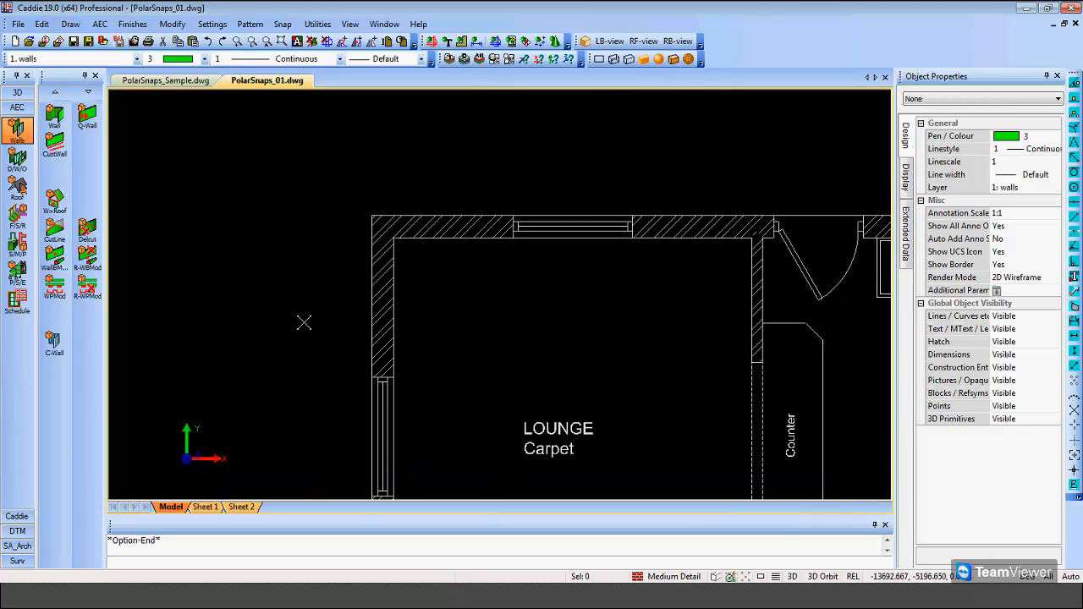
pyautogui.moveTo(326, 237); pyautogui.dragTo(268, 278, button='middle')
pyautogui.scroll(-3, 268, 279)
pyautogui.moveTo(339, 210); pyautogui.dragTo(408, 290, button='middle')
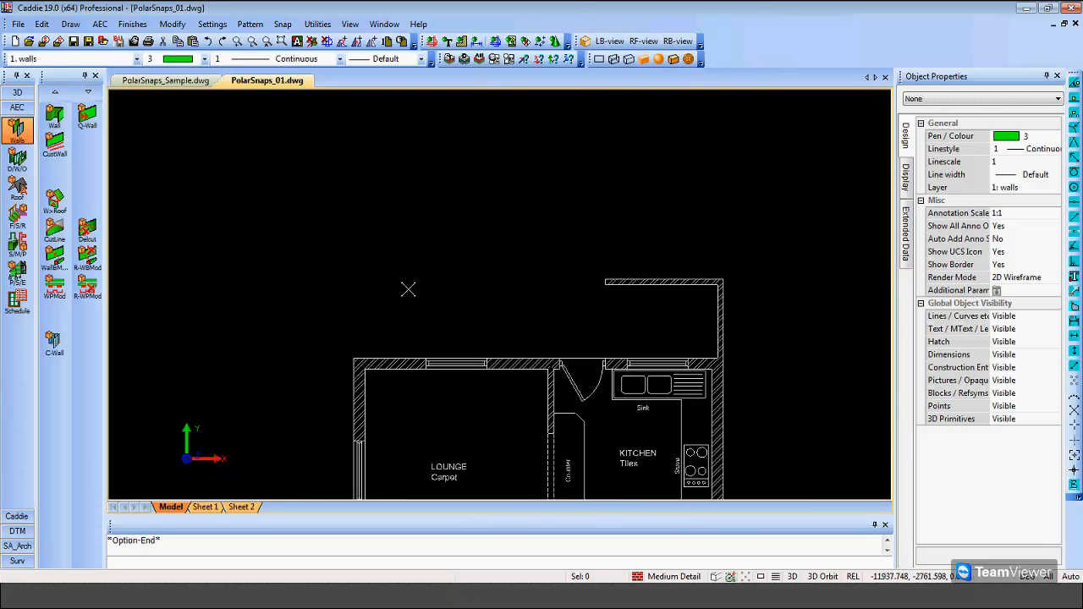
pyautogui.scroll(2, 438, 291)
pyautogui.scroll(-1, 438, 290)
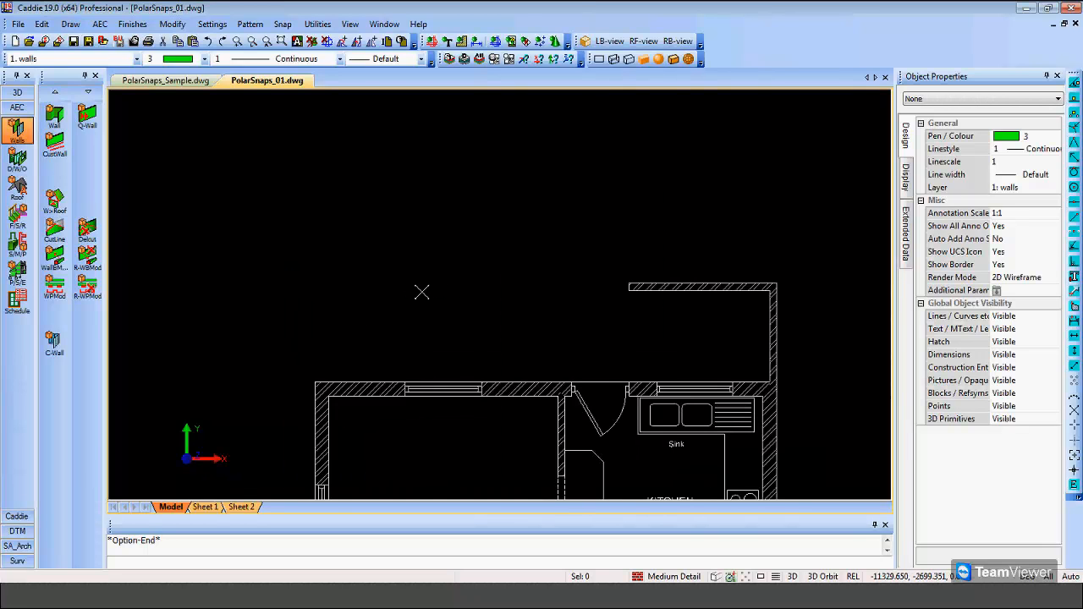
pyautogui.click(166, 80)
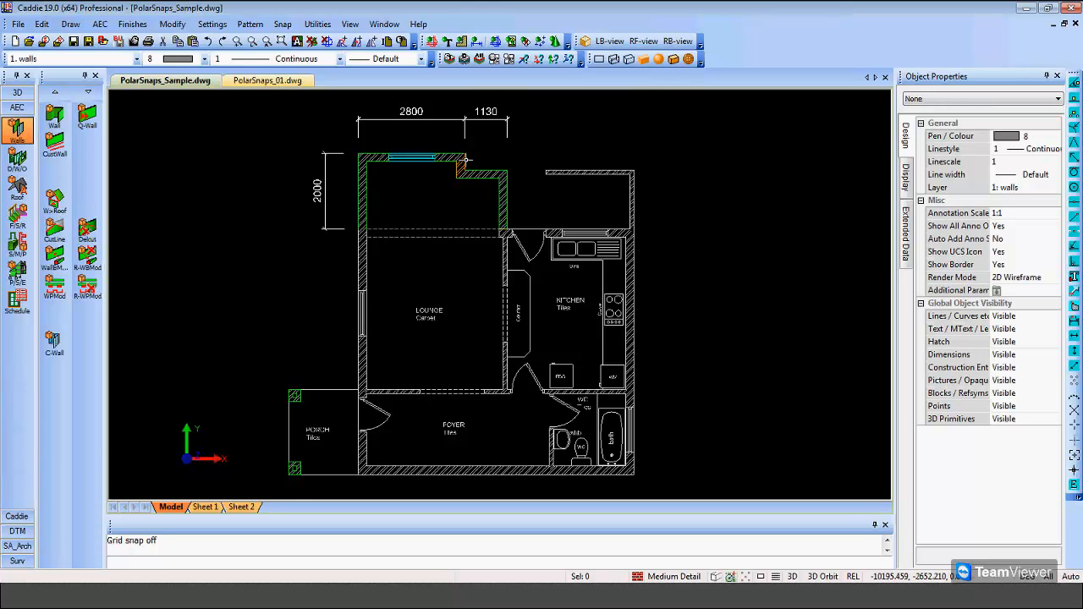
pyautogui.click(253, 78)
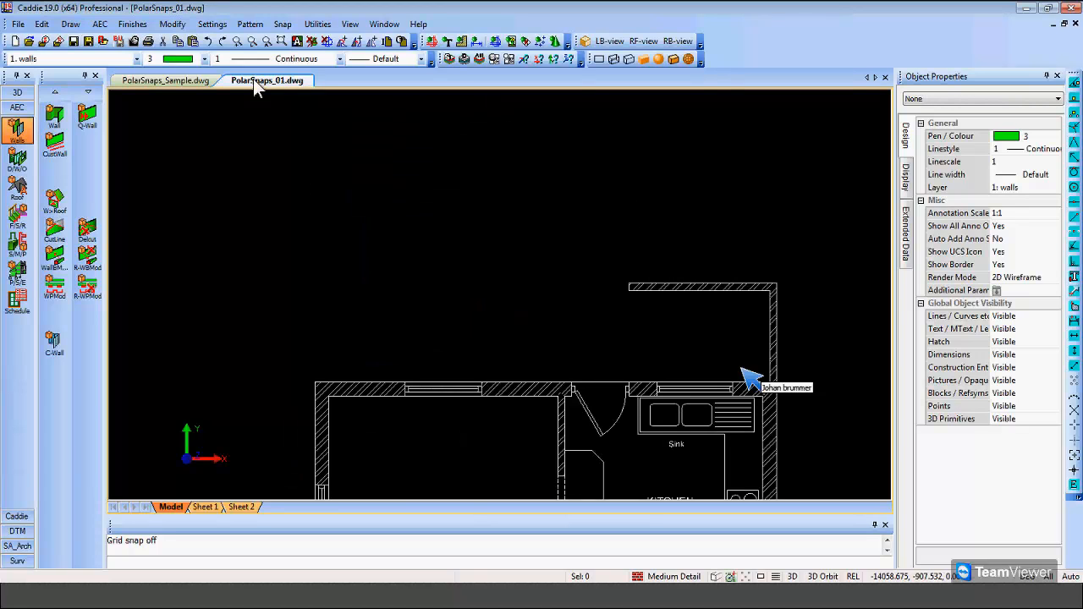
pyautogui.click(190, 80)
pyautogui.scroll(2, 464, 158)
pyautogui.scroll(1, 463, 158)
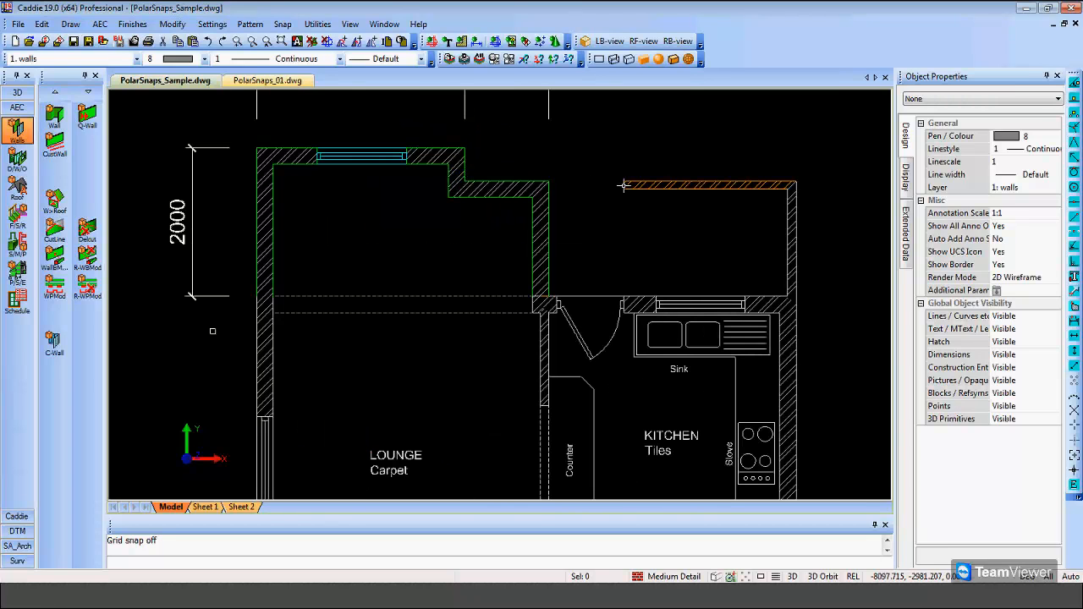
pyautogui.moveTo(519, 213); pyautogui.dragTo(534, 235, button='middle')
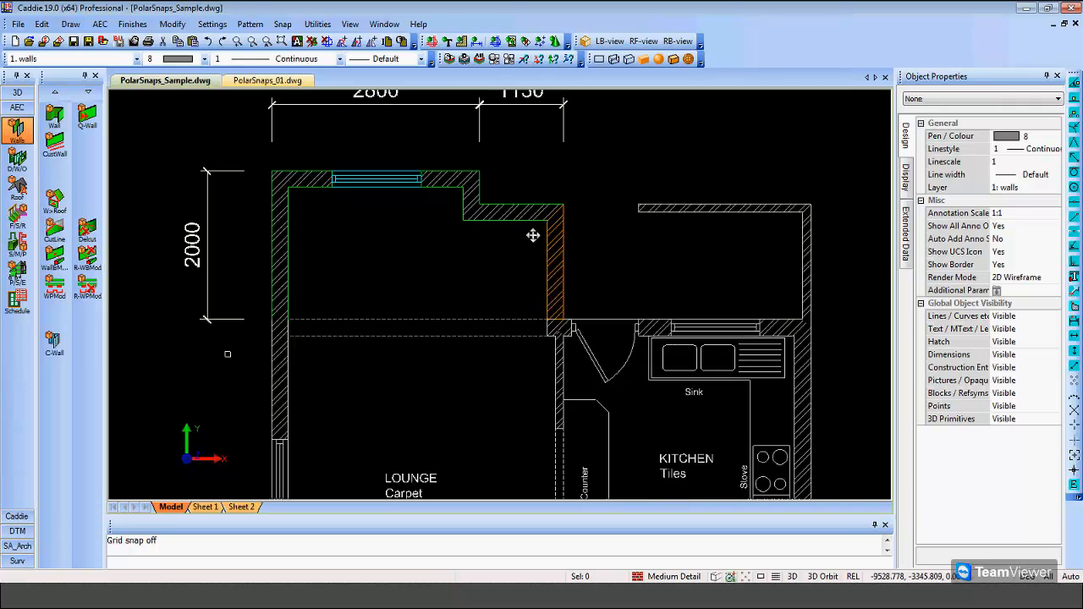
pyautogui.click(266, 83)
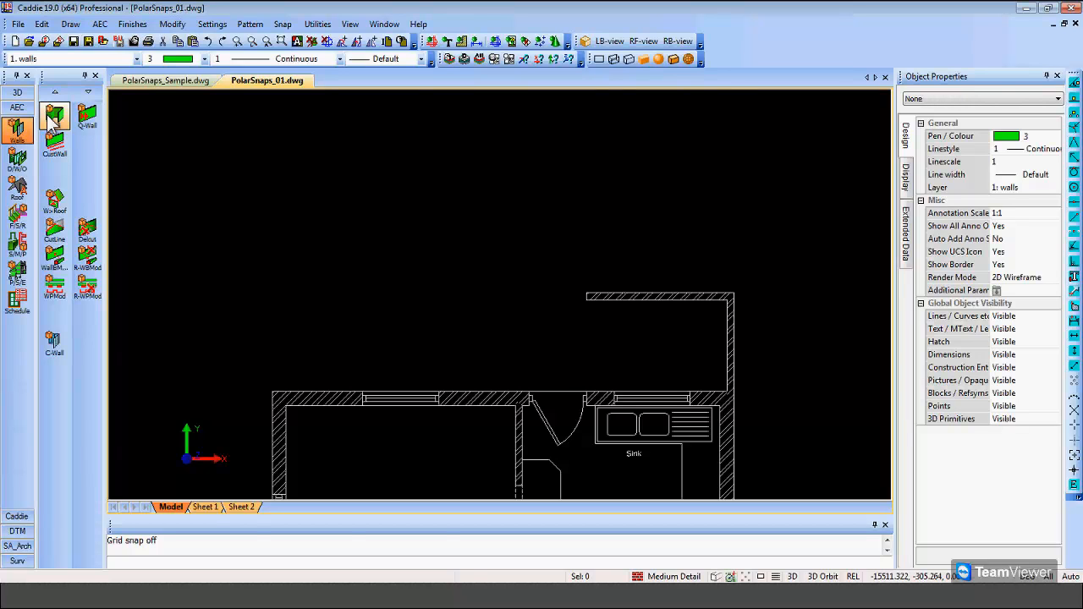
# Draw an Ext 220Brk wall running 2000 straight up from the lounge's upper-left outer corner
pyautogui.click(53, 118)
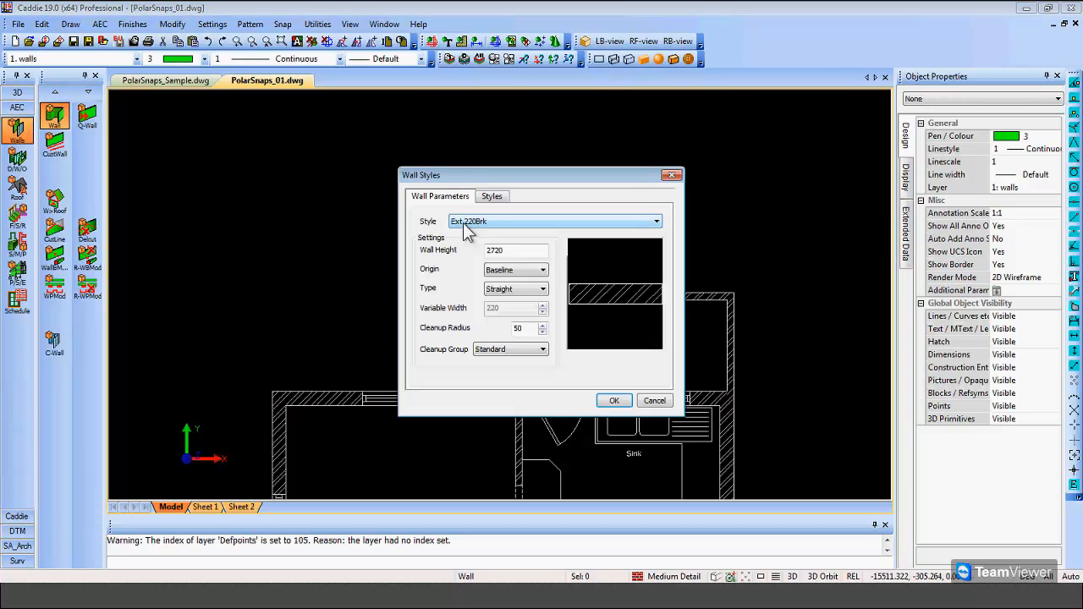
pyautogui.press('Return')
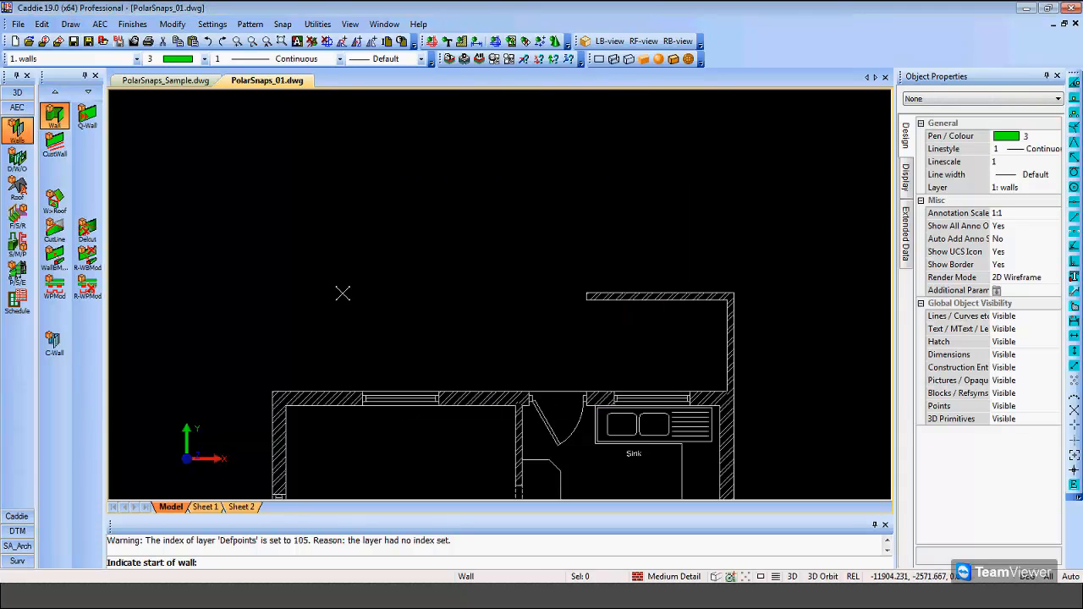
pyautogui.click(272, 385)
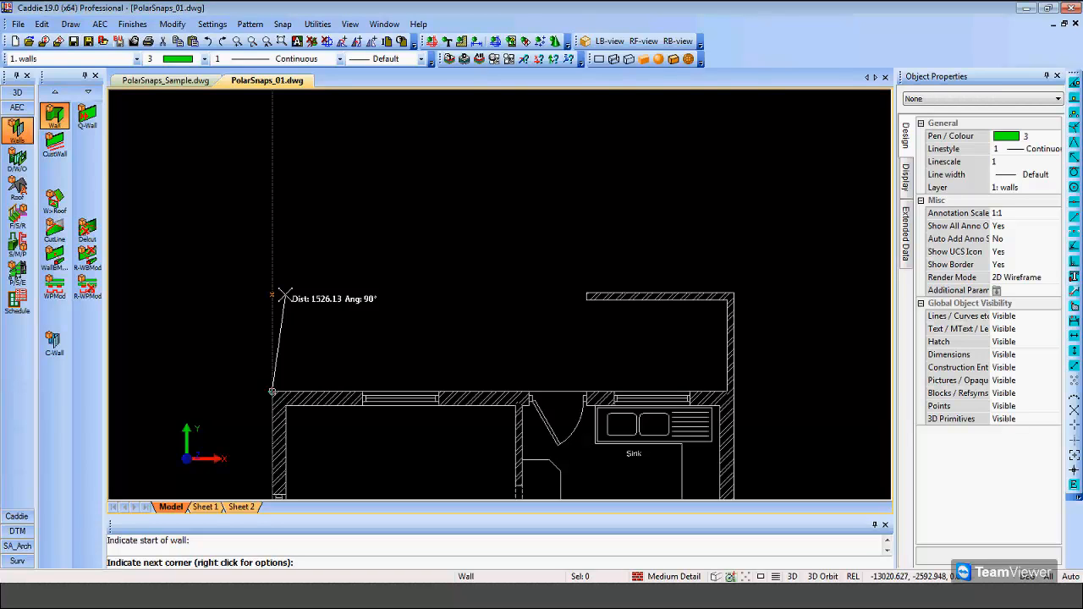
pyautogui.write('2000')
pyautogui.press('Return')
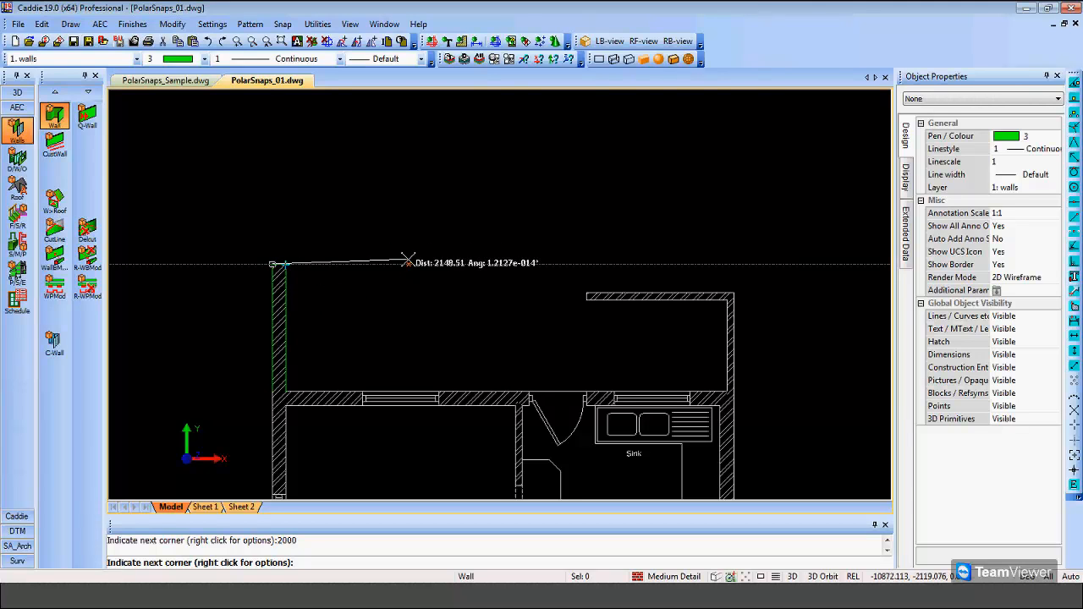
# Continue the extension wall horizontally for 2800 towards the kitchen side
pyautogui.write('2800')
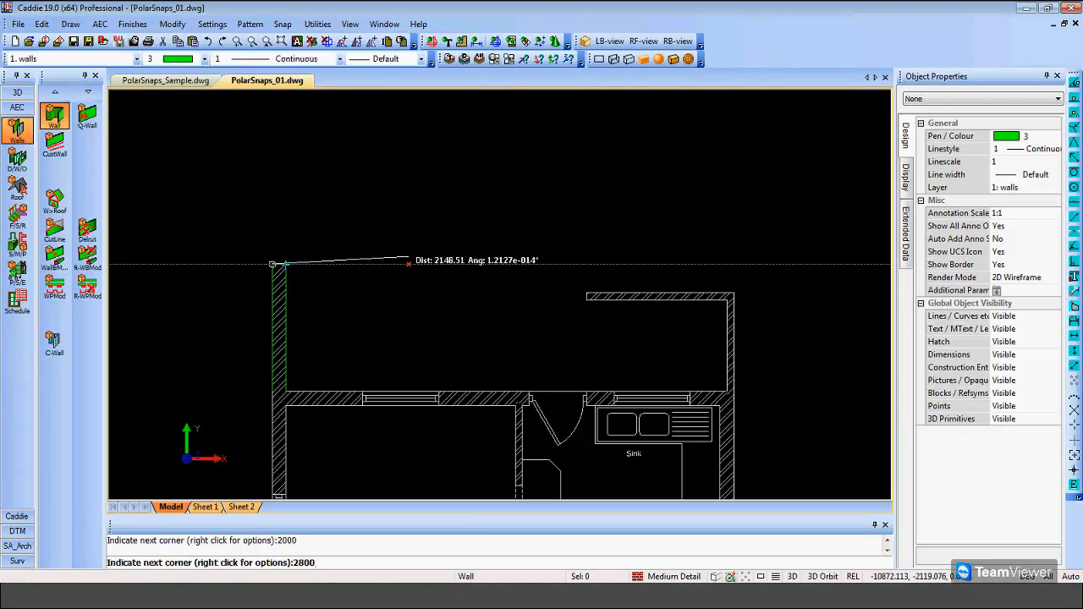
pyautogui.press('Return')
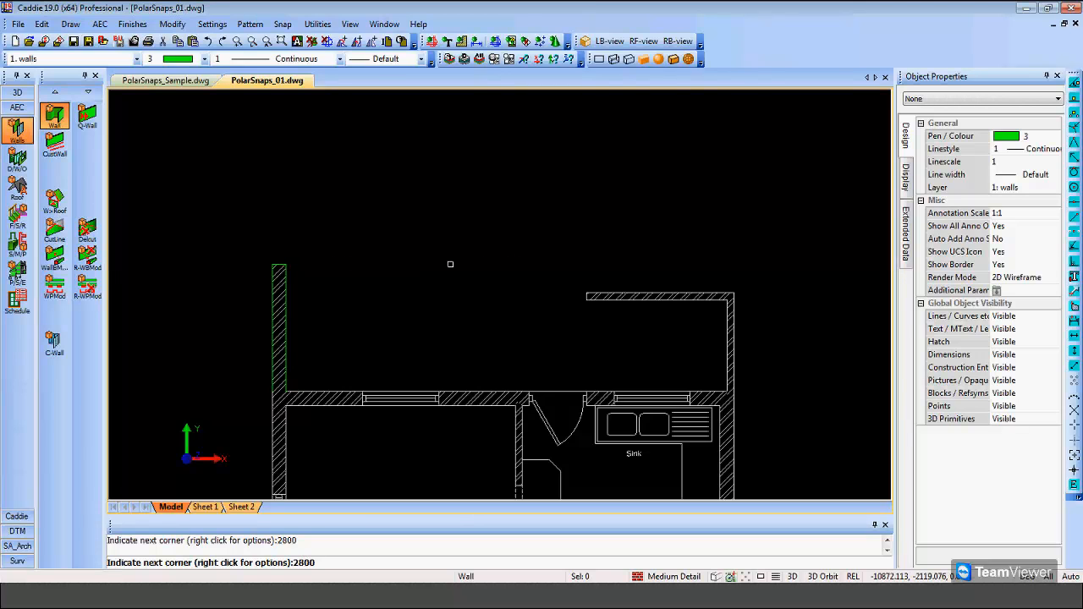
pyautogui.moveTo(514, 303); pyautogui.dragTo(492, 283, button='middle')
pyautogui.scroll(3, 491, 284)
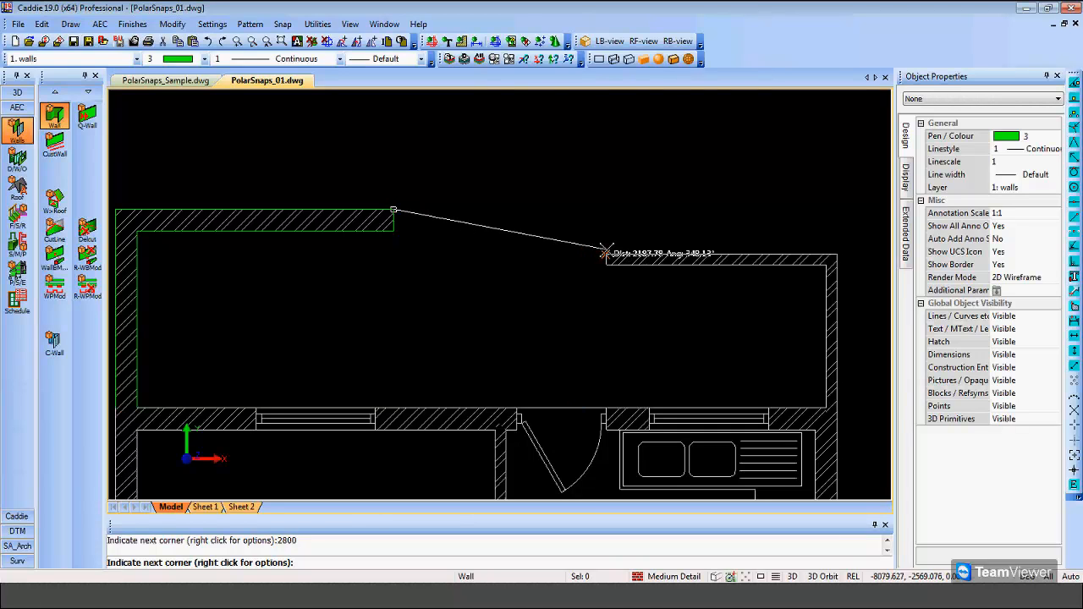
# Finish the extension wall by stepping down level with the yard wall, across to the lounge–kitchen partition line, and down to the house wall
pyautogui.click(393, 255)
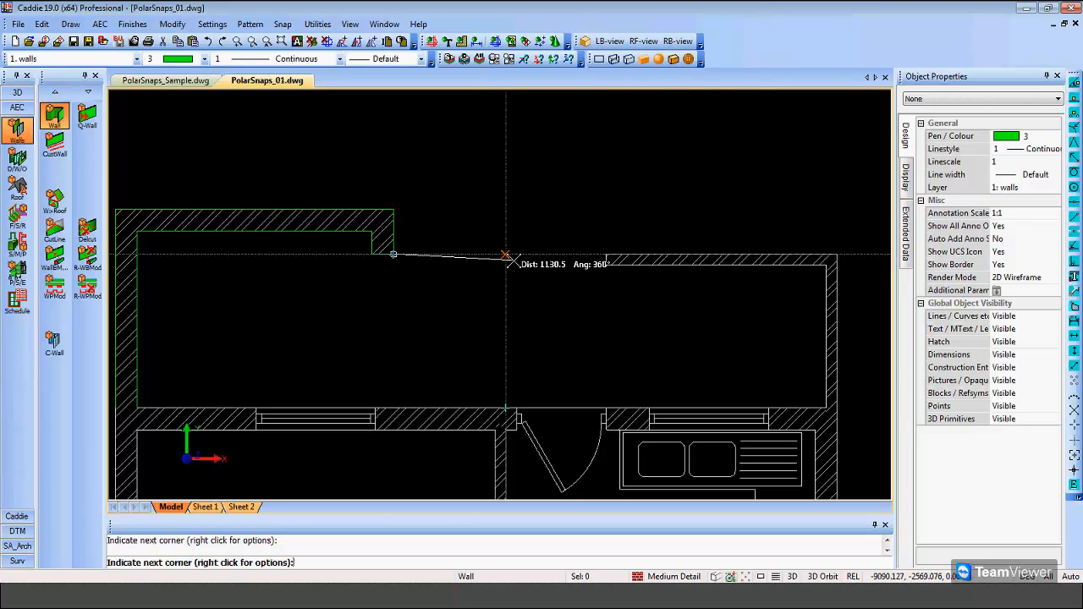
pyautogui.click(505, 255)
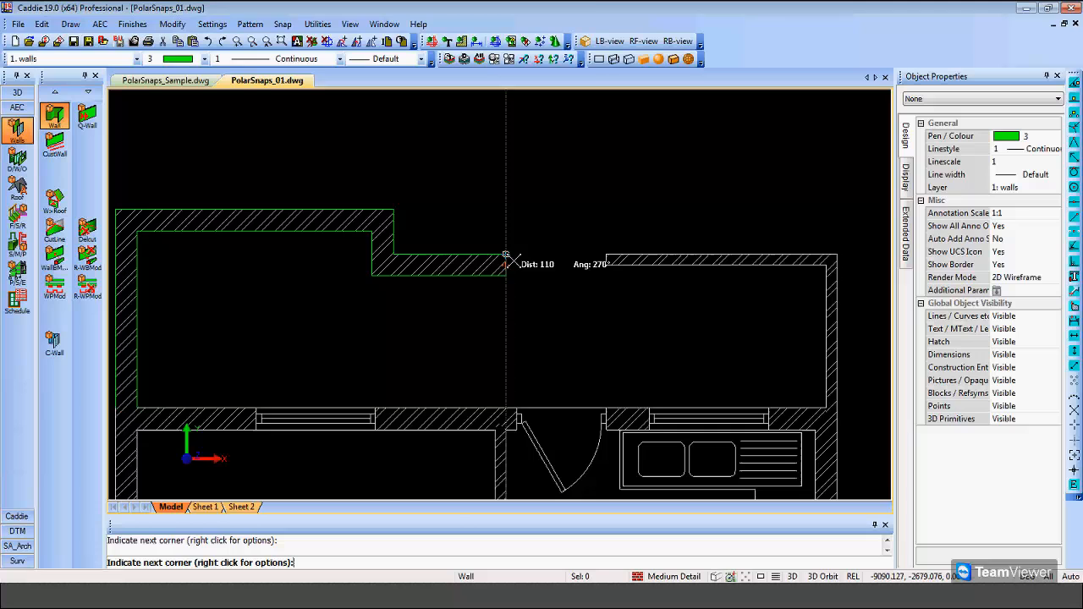
pyautogui.click(506, 407)
pyautogui.rightClick(539, 279)
pyautogui.click(567, 350)
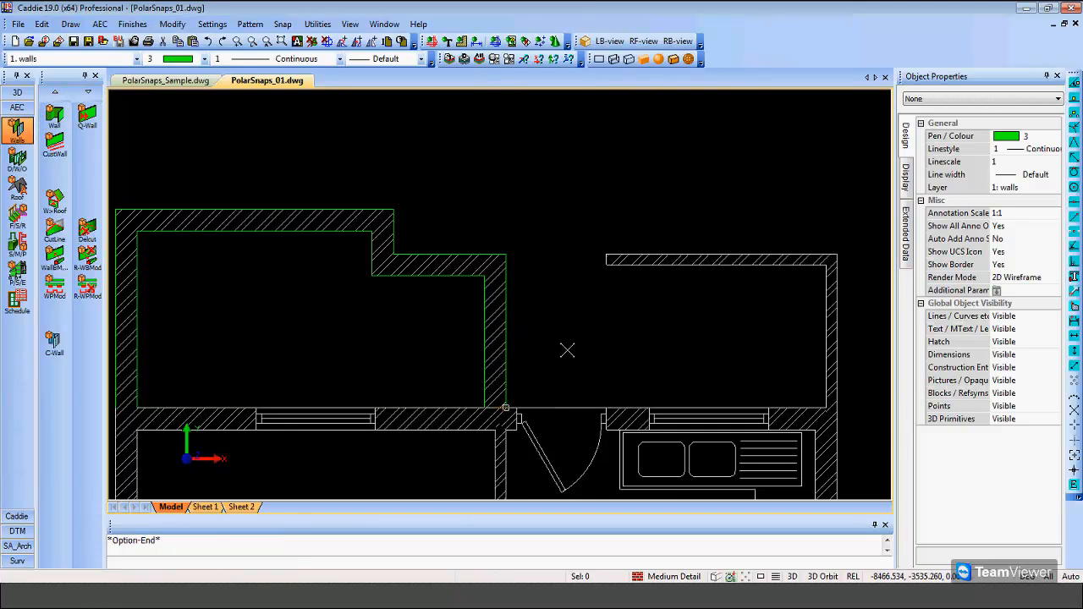
# Copy the lounge window to the middle of the extension's upper wall and delete the original window from the old lounge wall
pyautogui.moveTo(567, 350); pyautogui.dragTo(682, 353, button='middle')
pyautogui.scroll(-1, 527, 368)
pyautogui.moveTo(529, 369)
pyautogui.mouseDown(button='middle')
pyautogui.moveTo(573, 366)
pyautogui.moveTo(555, 367)
pyautogui.mouseUp(button='middle')
pyautogui.click(502, 414)
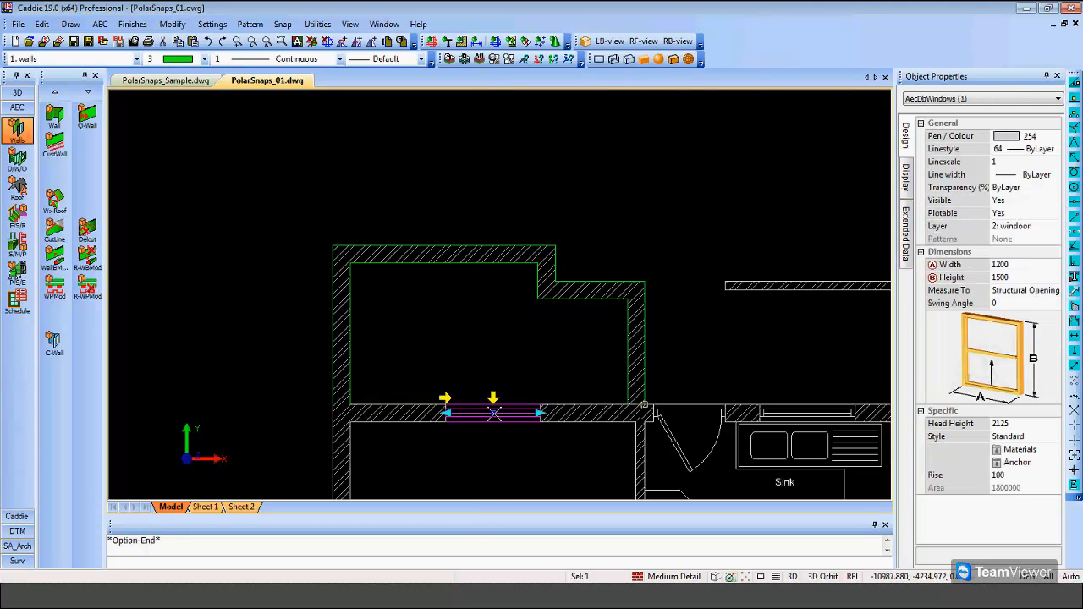
pyautogui.rightClick(494, 414)
pyautogui.click(566, 257)
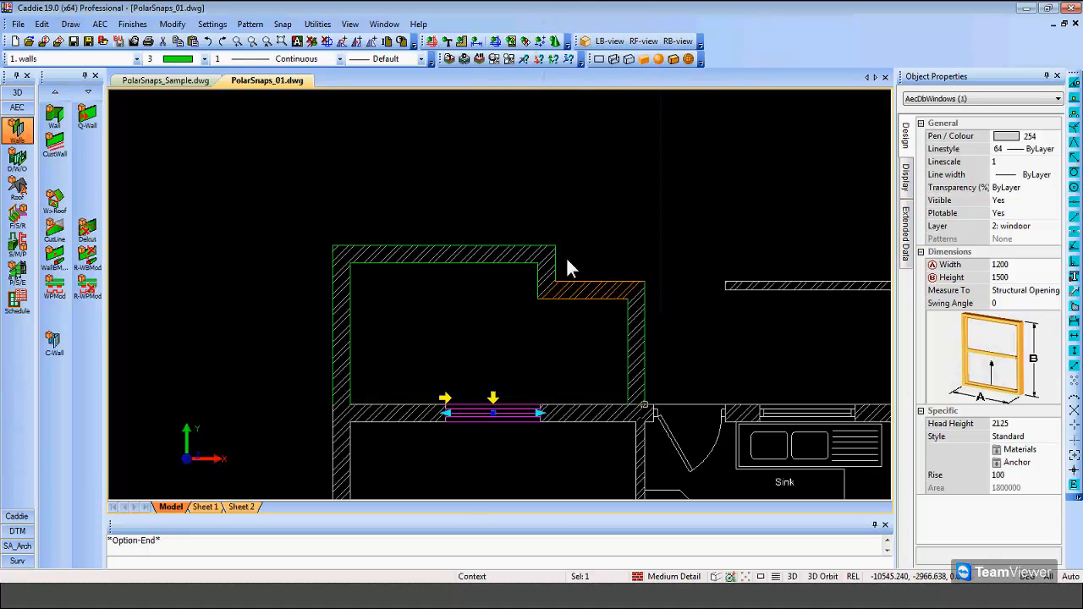
pyautogui.click(438, 239)
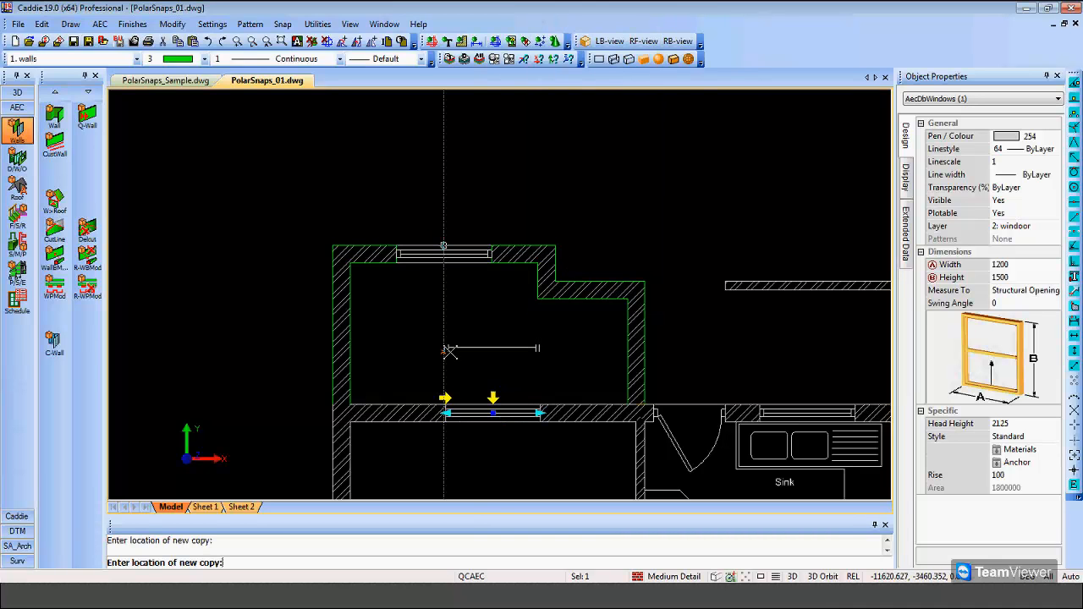
pyautogui.press('Escape')
pyautogui.click(495, 415)
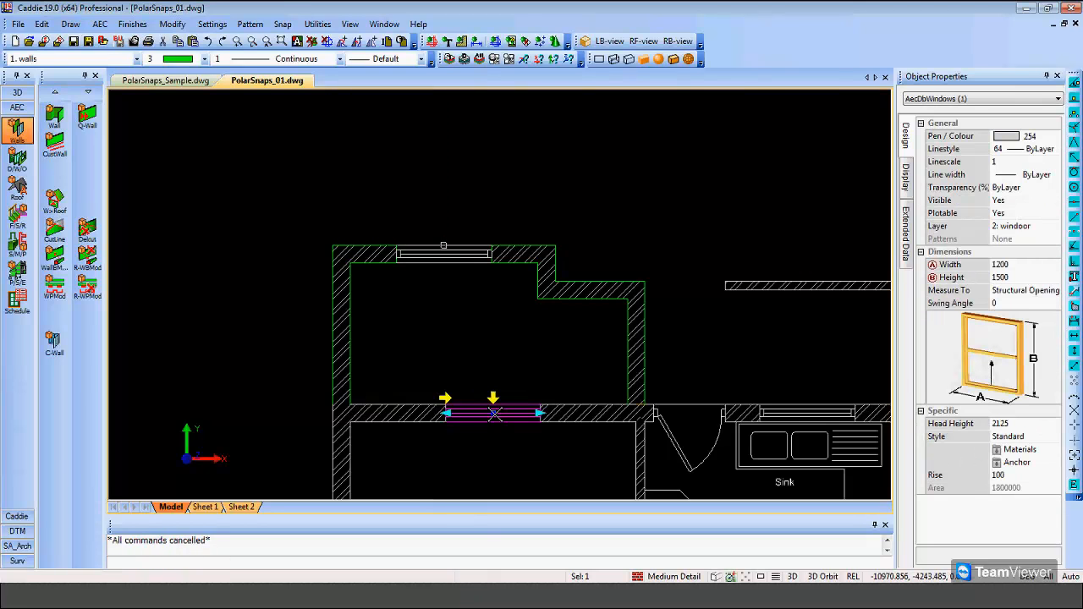
pyautogui.press('Delete')
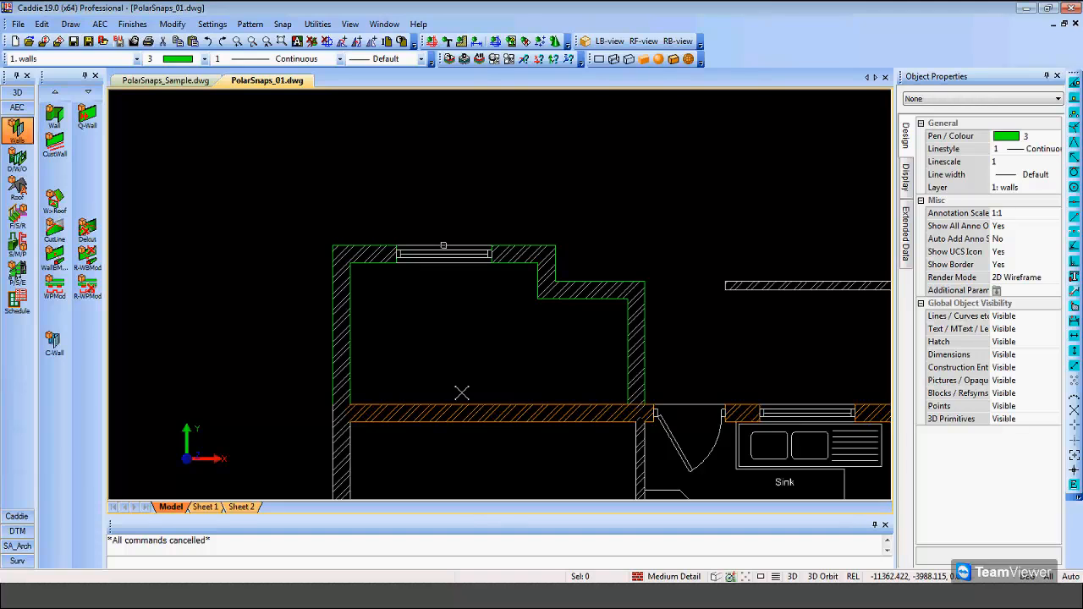
# Insert a rectangular opening, head height 2125, corner origin and indicated width, in the old lounge wall between the extension walls' inner faces
pyautogui.click(17, 161)
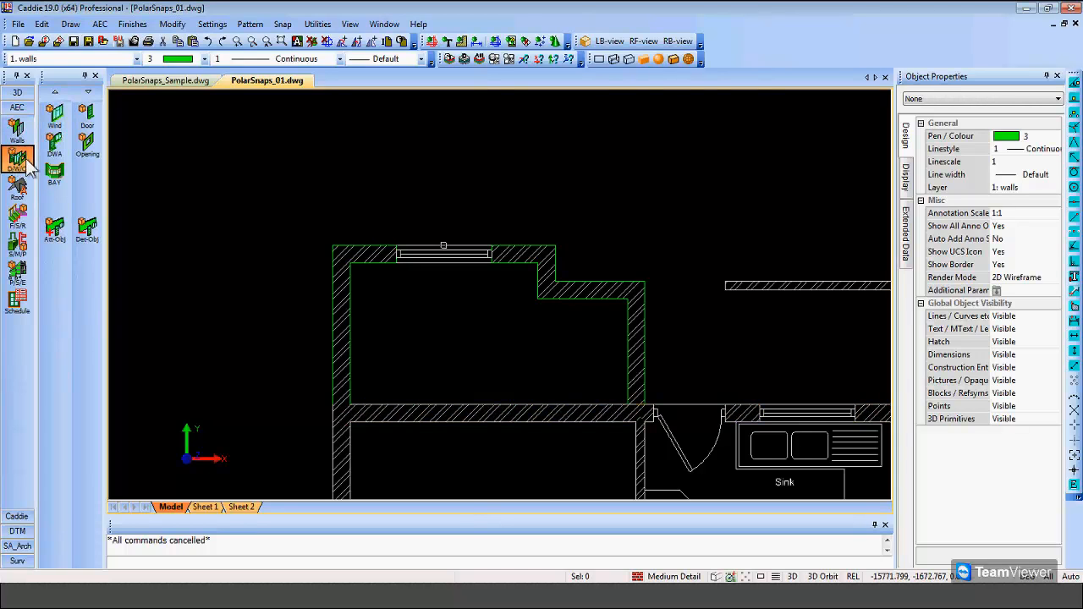
pyautogui.click(87, 144)
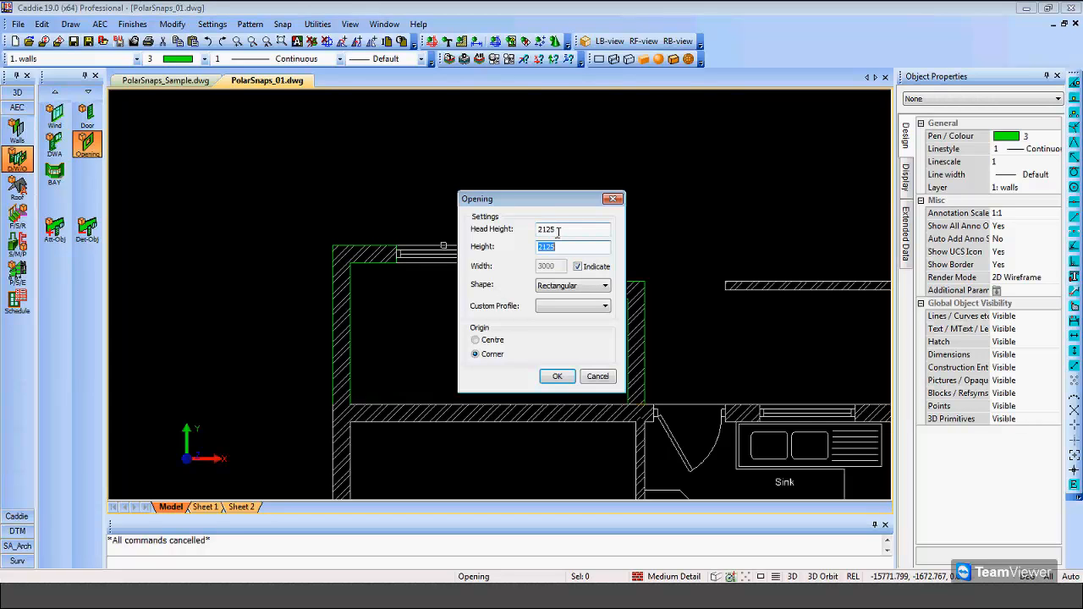
pyautogui.click(556, 377)
pyautogui.click(552, 378)
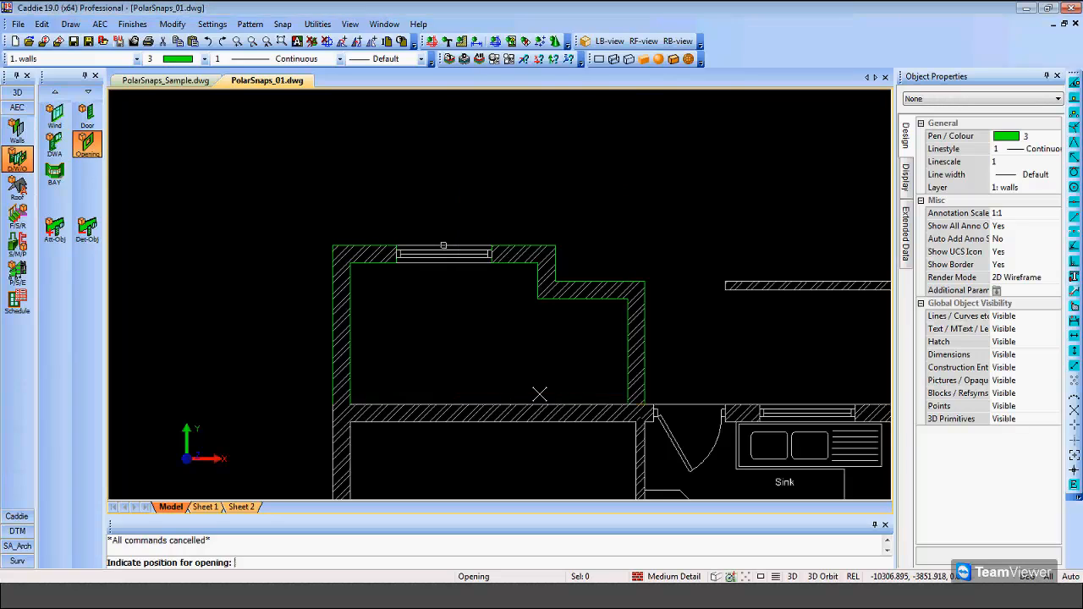
pyautogui.click(354, 429)
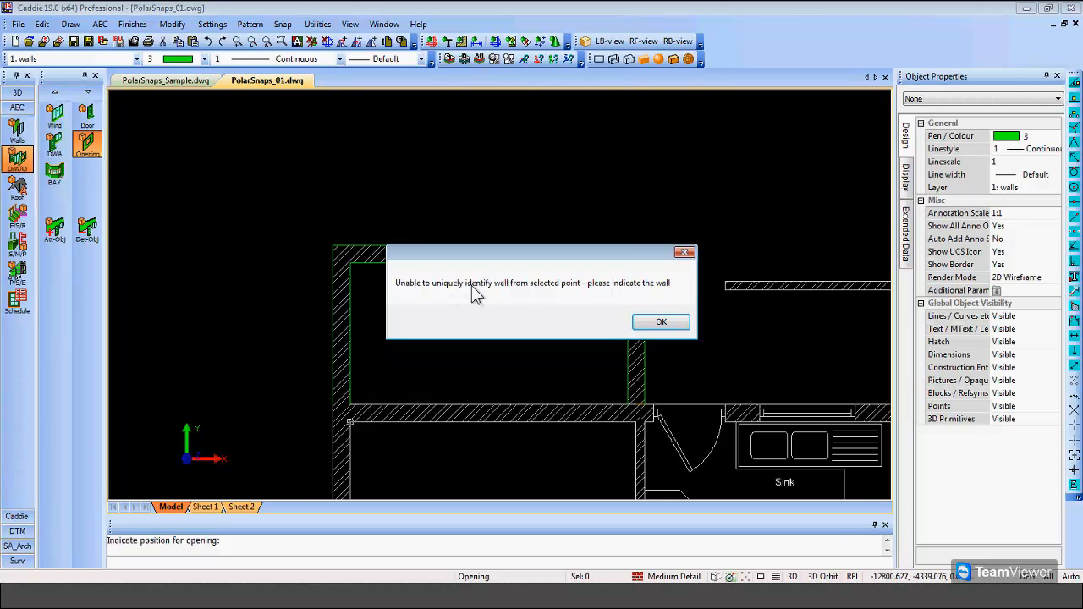
pyautogui.click(654, 322)
pyautogui.click(440, 415)
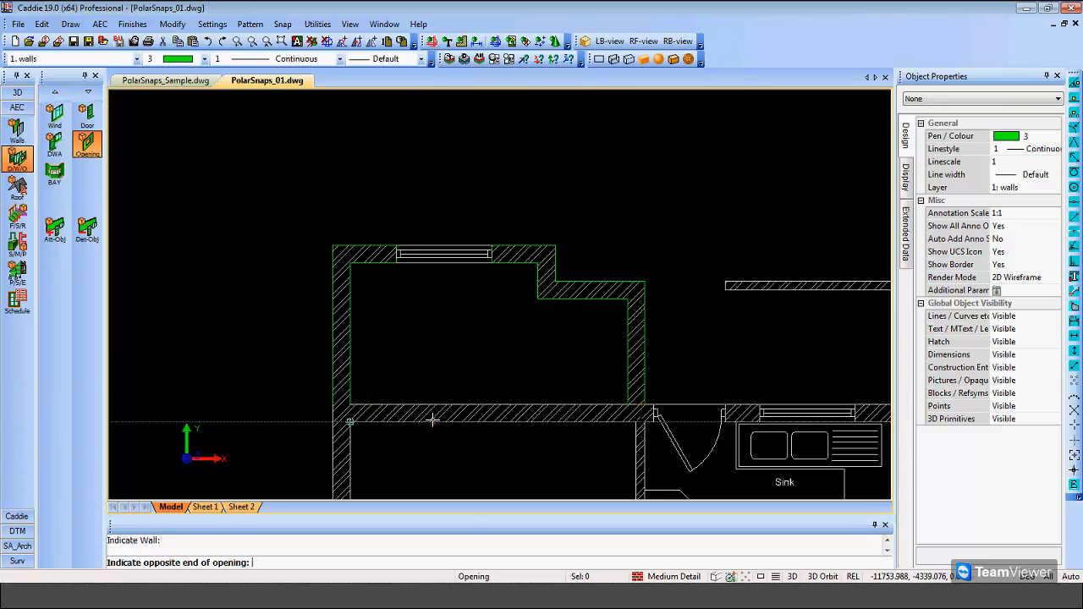
pyautogui.click(626, 403)
pyautogui.moveTo(539, 356); pyautogui.dragTo(462, 337, button='middle')
pyautogui.press('Escape')
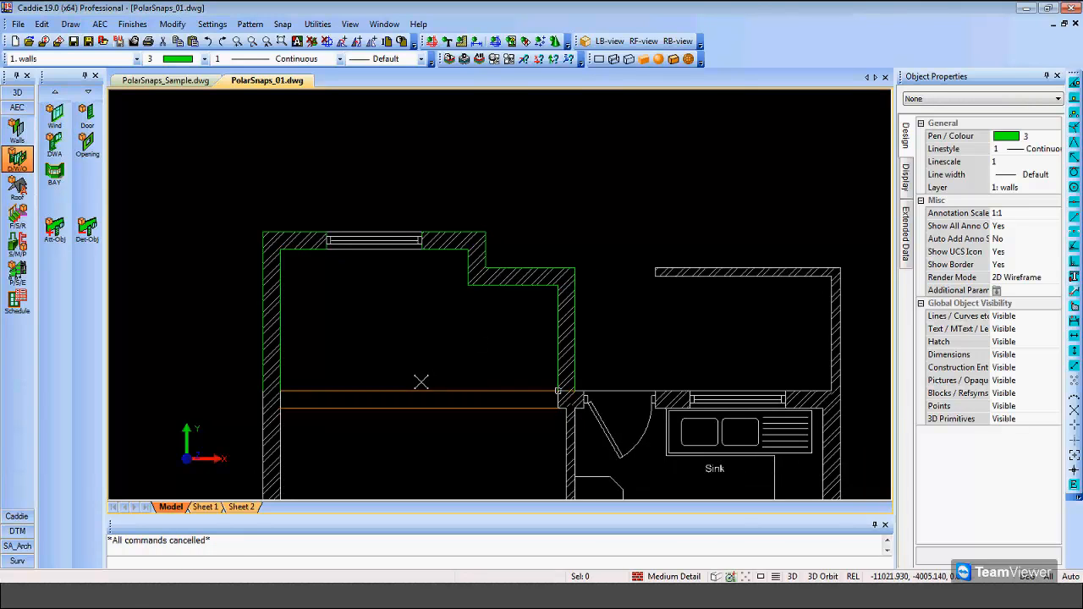
# Change the new lounge opening to pen colour 9 and linestyle 3 PDASHED2
pyautogui.click(418, 391)
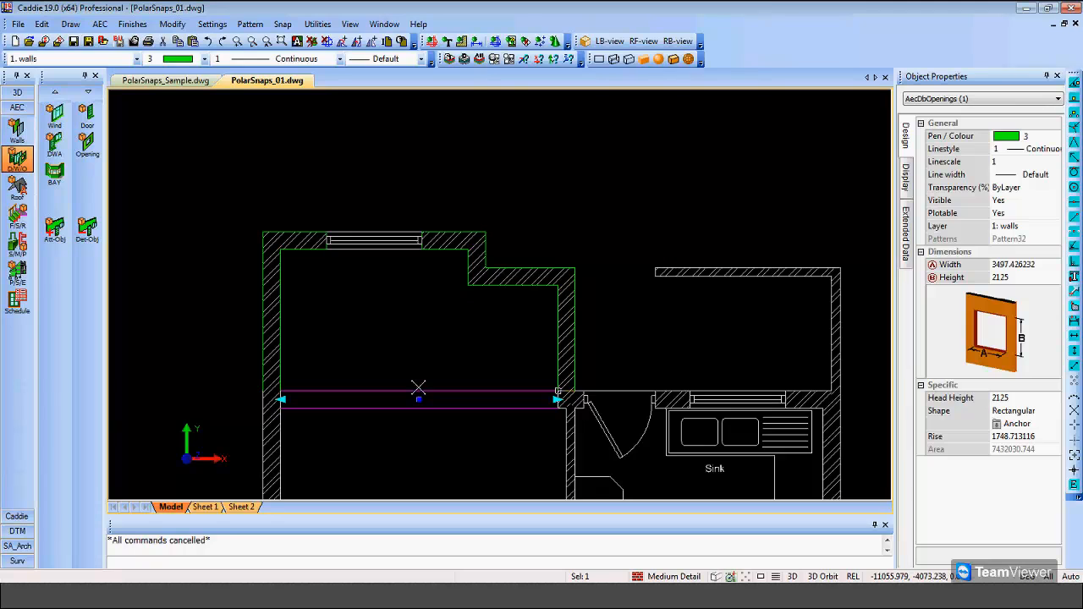
pyautogui.click(1008, 136)
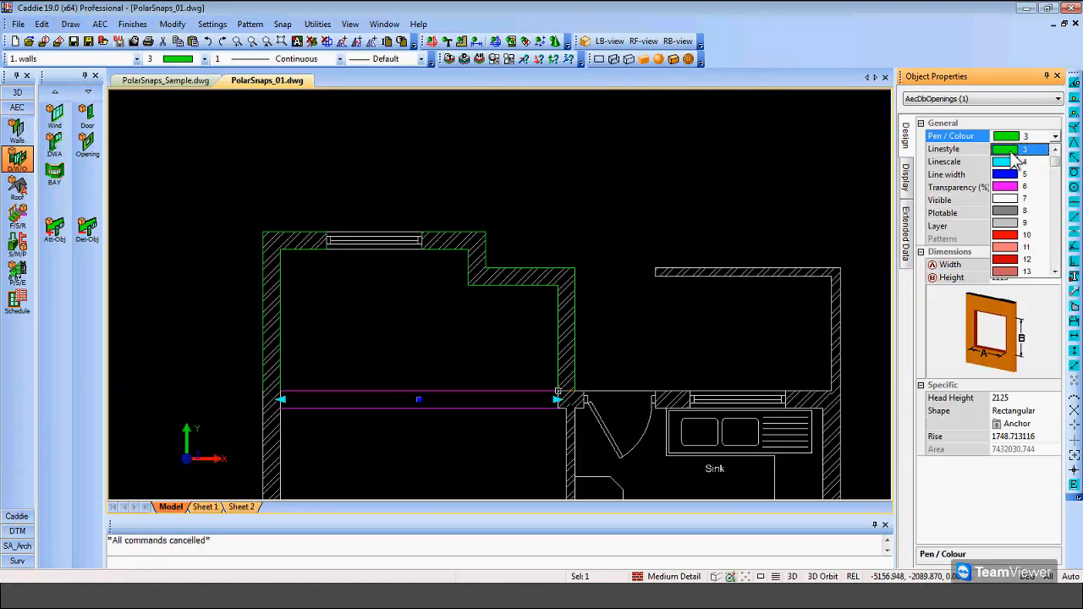
pyautogui.click(1011, 223)
pyautogui.click(1011, 148)
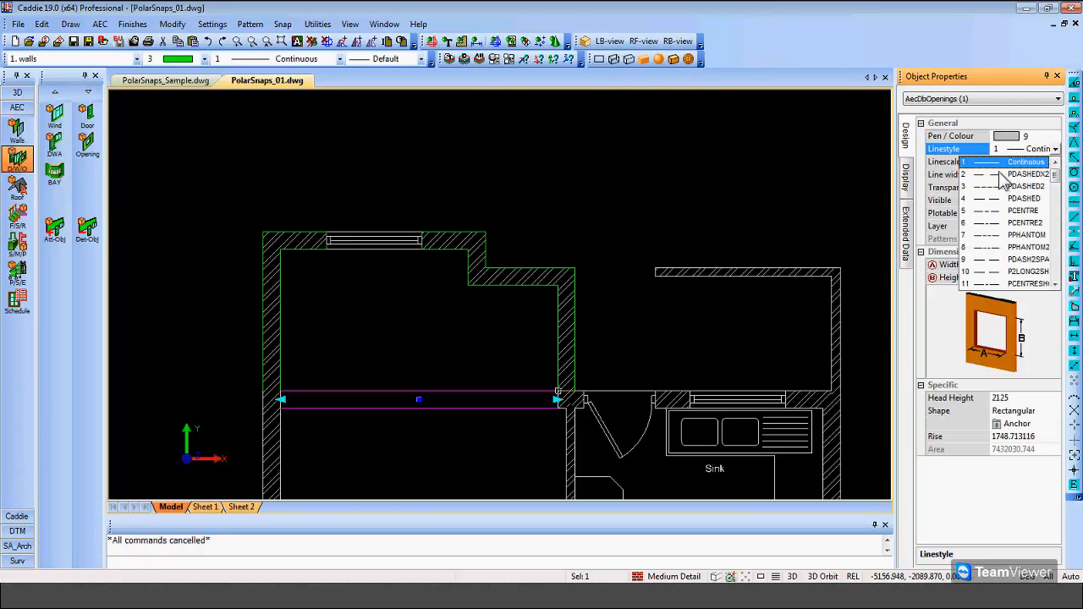
pyautogui.click(1001, 186)
pyautogui.moveTo(631, 189)
pyautogui.mouseDown(button='middle')
pyautogui.moveTo(639, 207)
pyautogui.moveTo(596, 195)
pyautogui.moveTo(629, 251)
pyautogui.mouseUp(button='middle')
pyautogui.press('Escape')
pyautogui.scroll(-1, 615, 253)
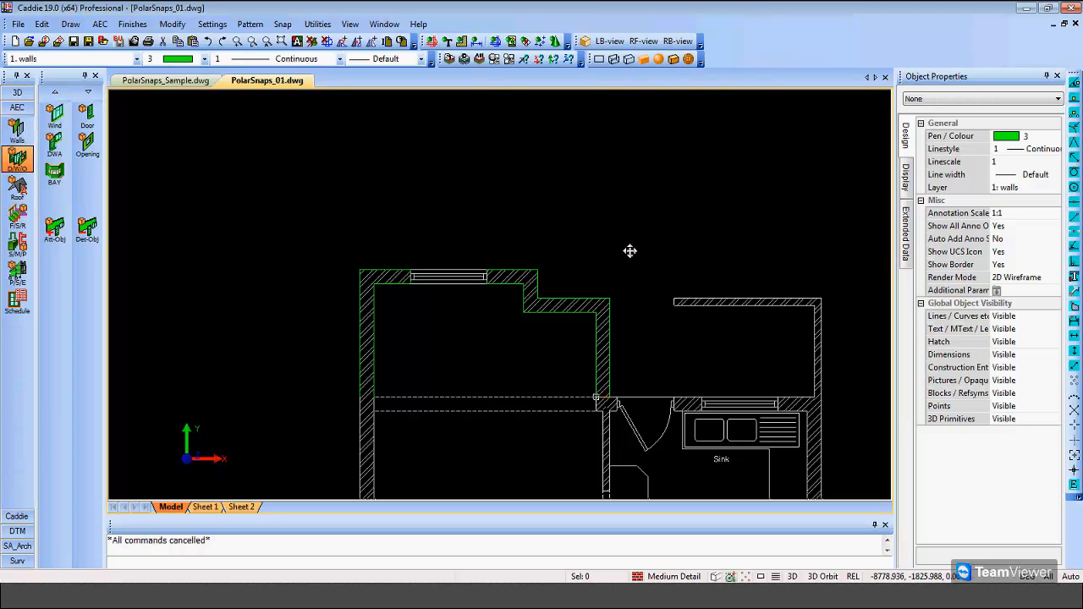
# Compare the lounge extension with the one in PolarSnaps_Sample.dwg and return to PolarSnaps_01.dwg
pyautogui.click(141, 80)
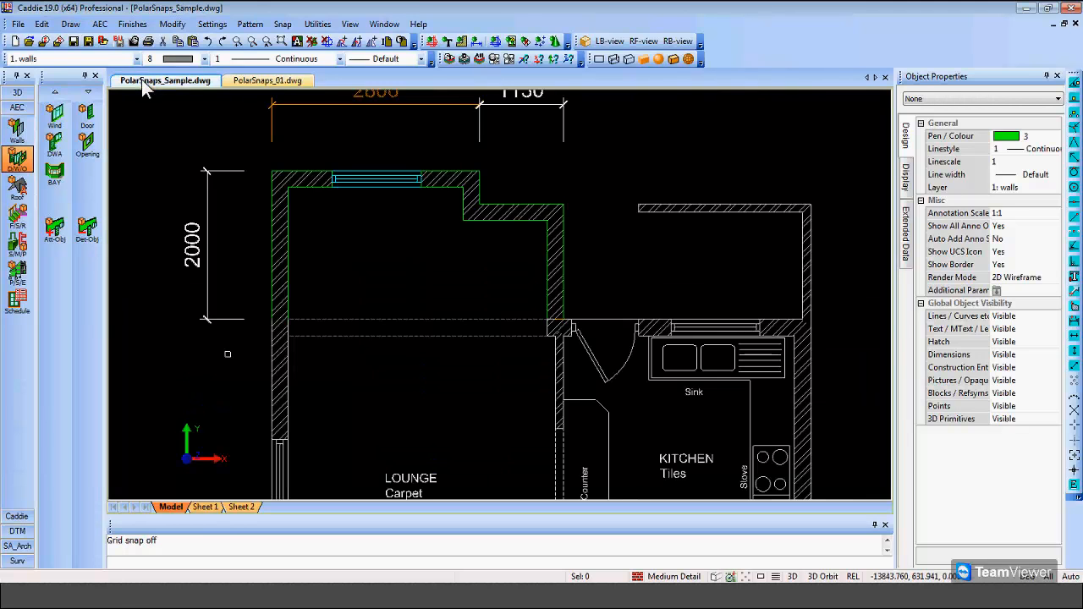
pyautogui.moveTo(470, 288); pyautogui.dragTo(486, 299, button='middle')
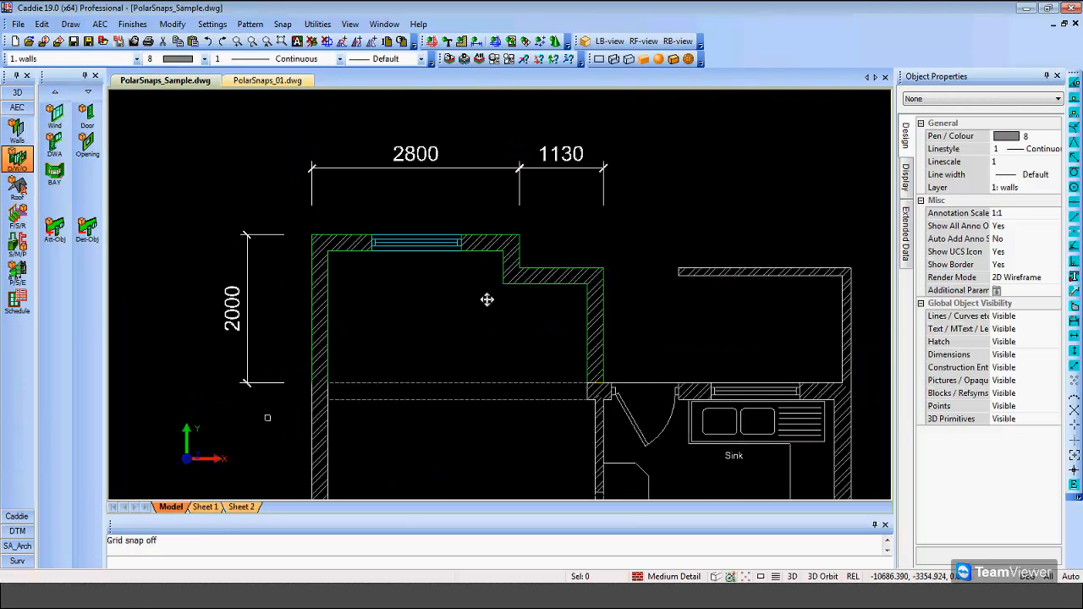
pyautogui.click(267, 80)
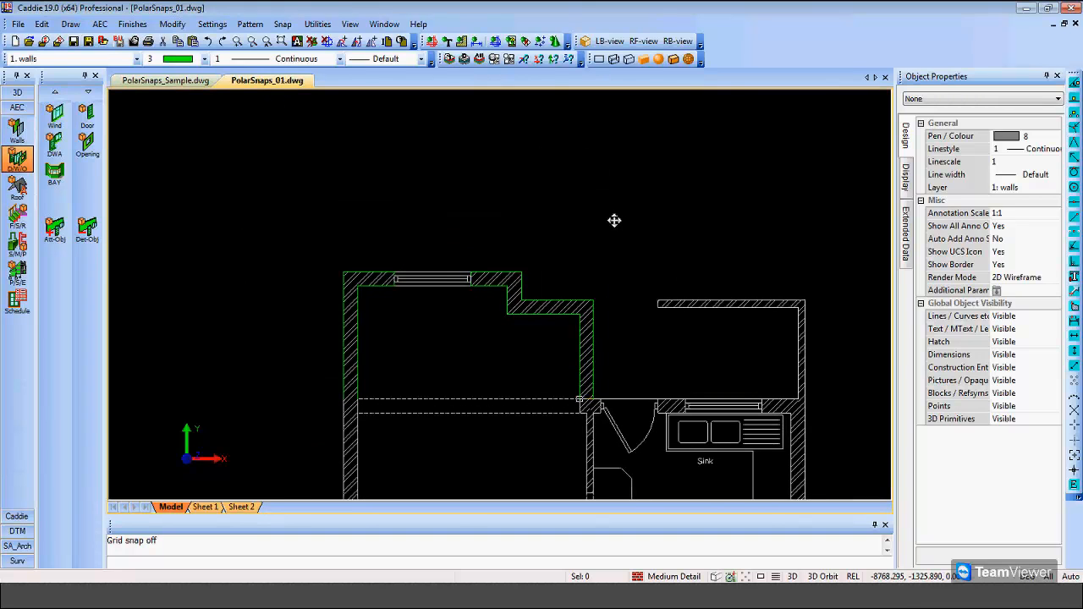
# Examine the dimensioned roof elevation beside the house plan, including its 30° slope and the unfinished rectangle next to it
pyautogui.moveTo(614, 220); pyautogui.dragTo(611, 220, button='middle')
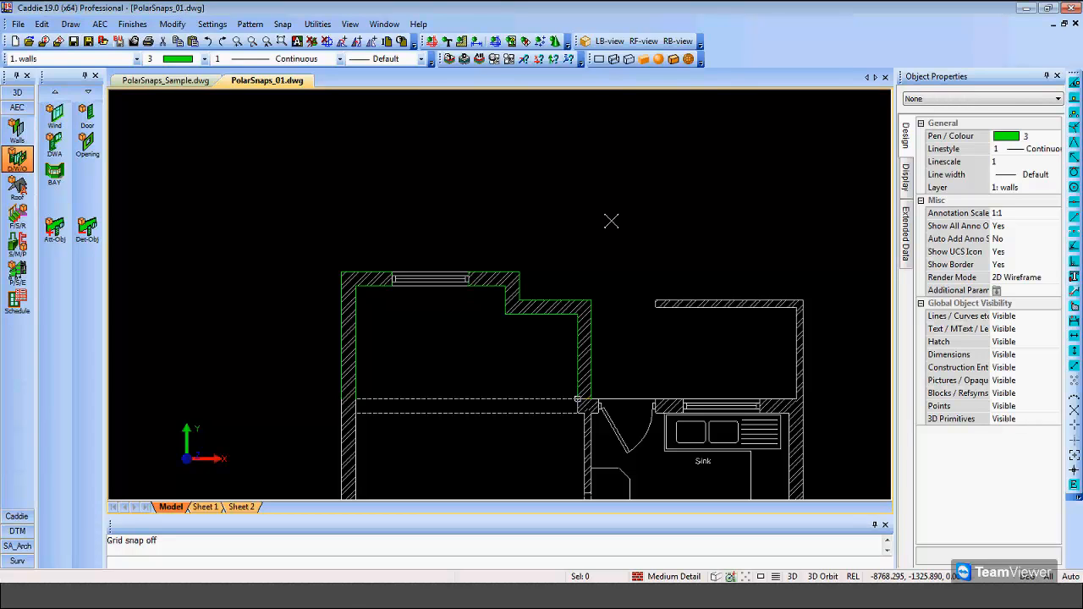
pyautogui.moveTo(616, 220); pyautogui.dragTo(496, 208, button='middle')
pyautogui.moveTo(778, 239); pyautogui.dragTo(347, 210, button='middle')
pyautogui.scroll(-4, 428, 252)
pyautogui.moveTo(752, 322); pyautogui.dragTo(638, 300, button='middle')
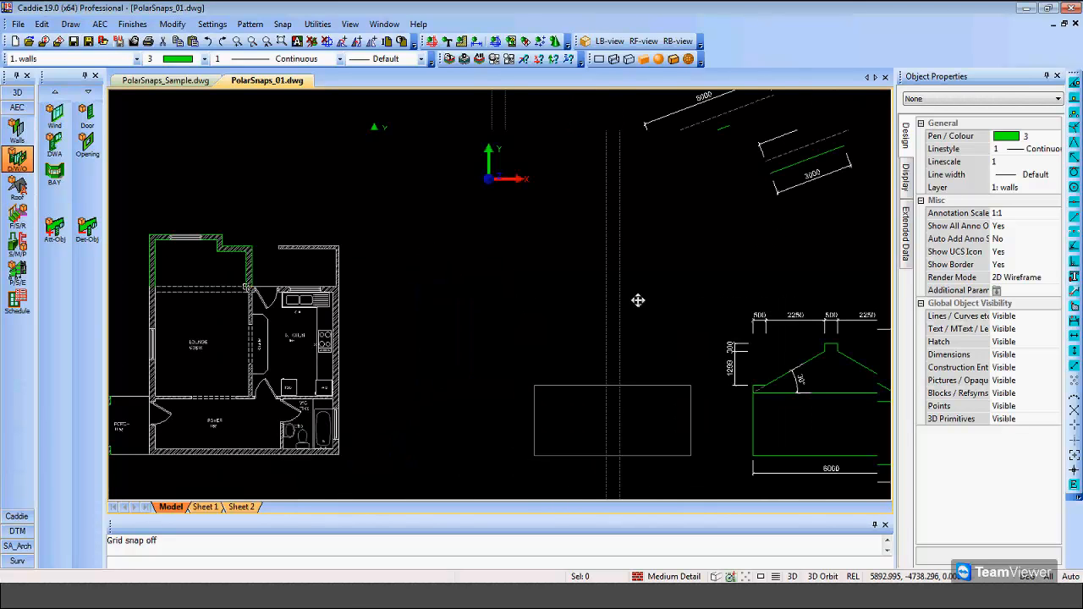
pyautogui.moveTo(638, 300); pyautogui.dragTo(505, 245, button='middle')
pyautogui.scroll(3, 694, 382)
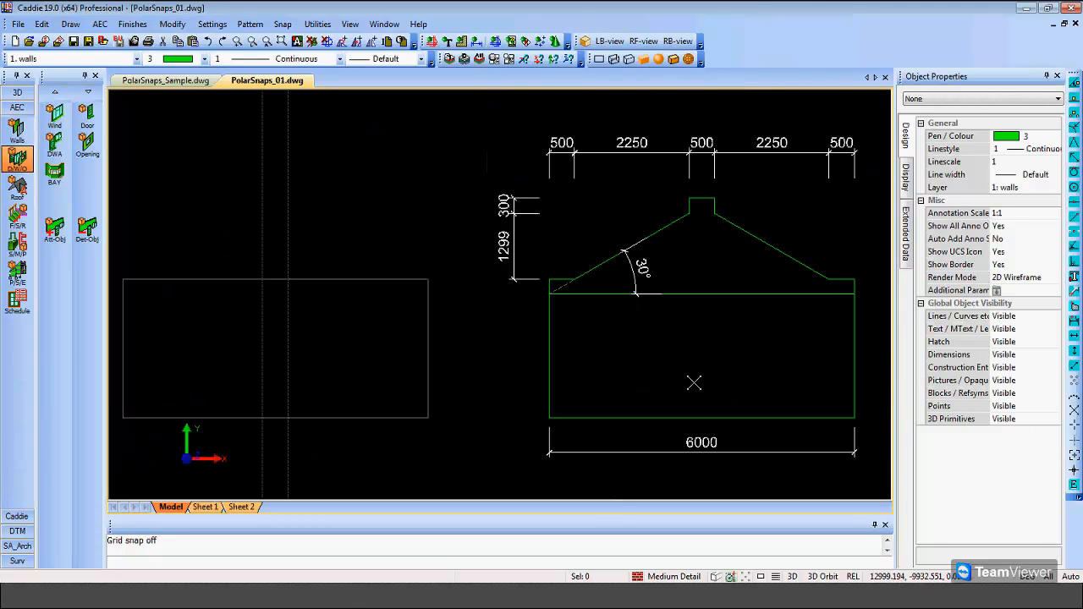
pyautogui.moveTo(728, 359); pyautogui.dragTo(733, 358, button='middle')
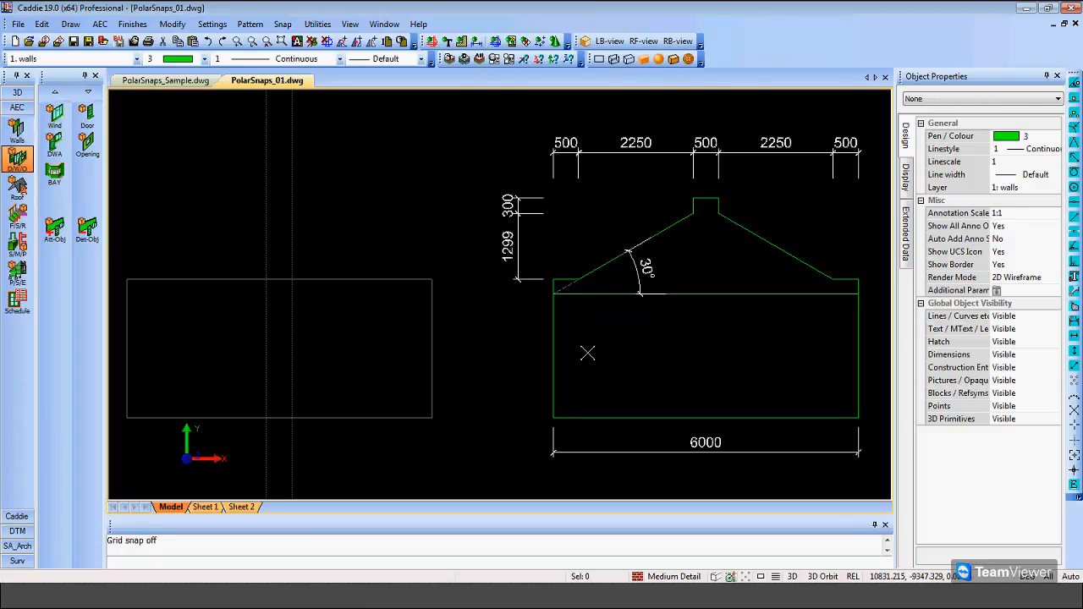
pyautogui.moveTo(346, 344); pyautogui.dragTo(362, 332, button='middle')
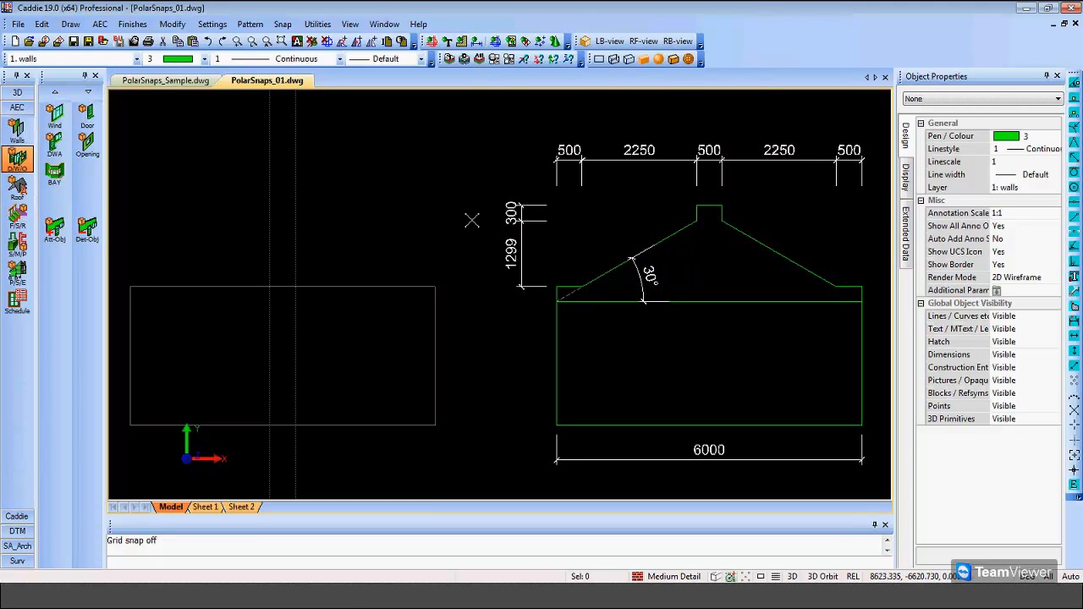
pyautogui.moveTo(405, 206); pyautogui.dragTo(420, 208, button='middle')
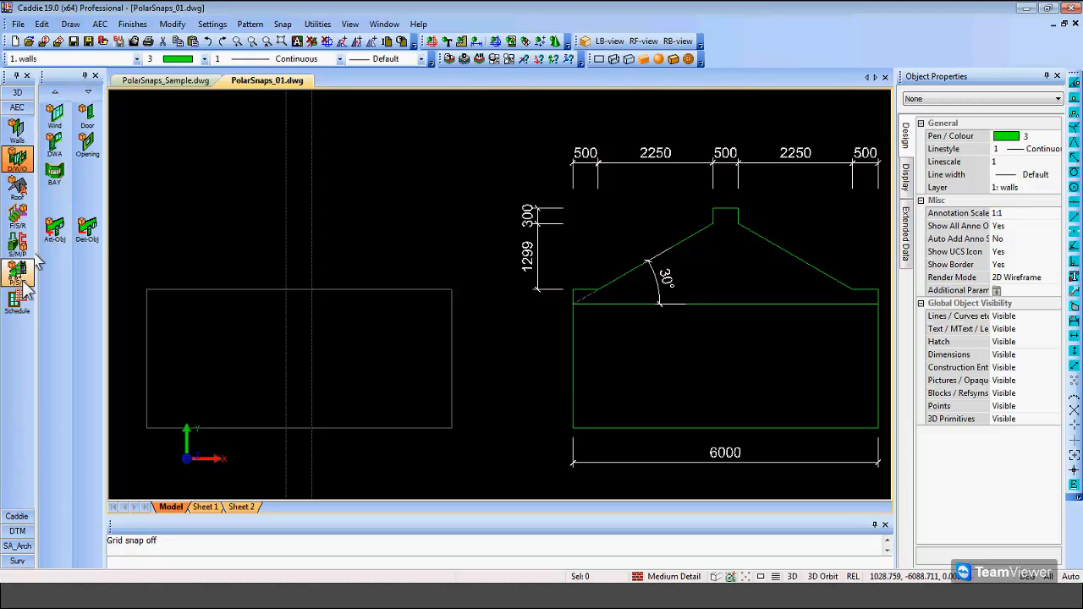
# Start a polyline at the unfinished rectangle's upper-left corner with a 500 horizontal segment along its upper edge
pyautogui.click(17, 516)
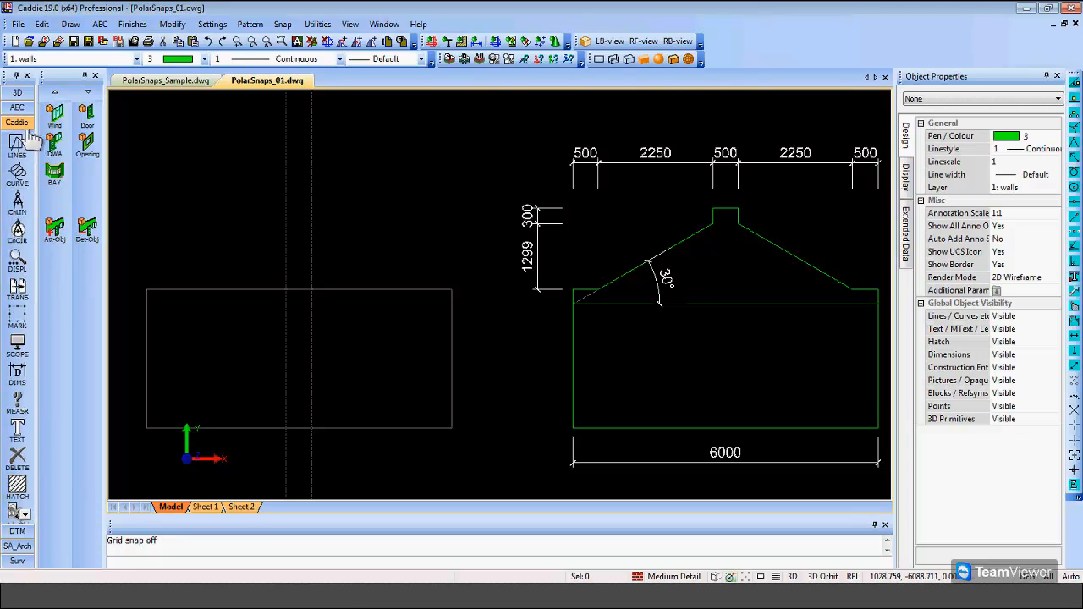
pyautogui.click(21, 142)
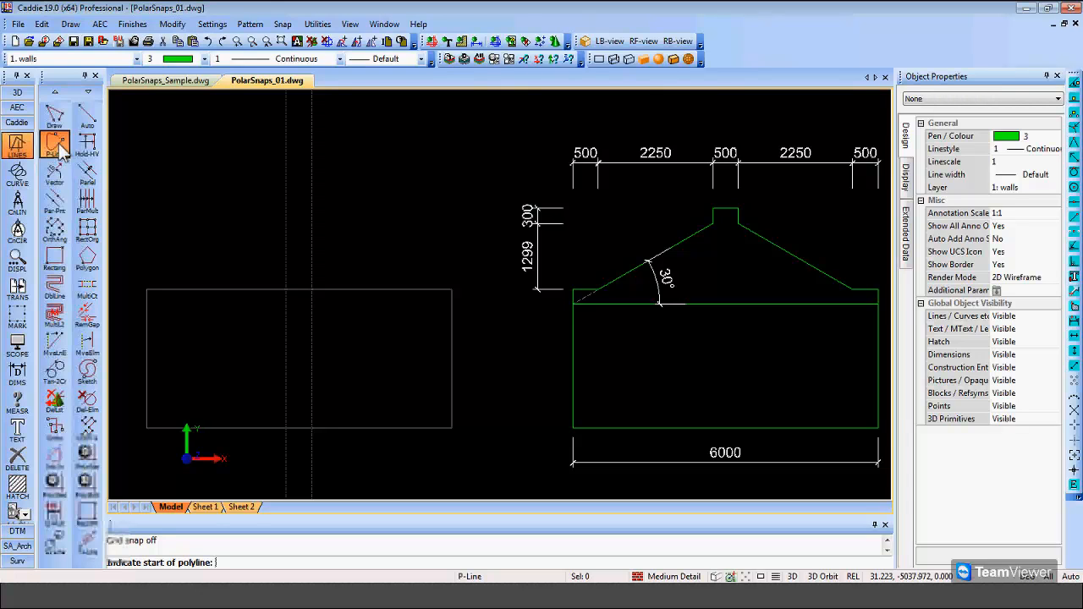
pyautogui.click(147, 289)
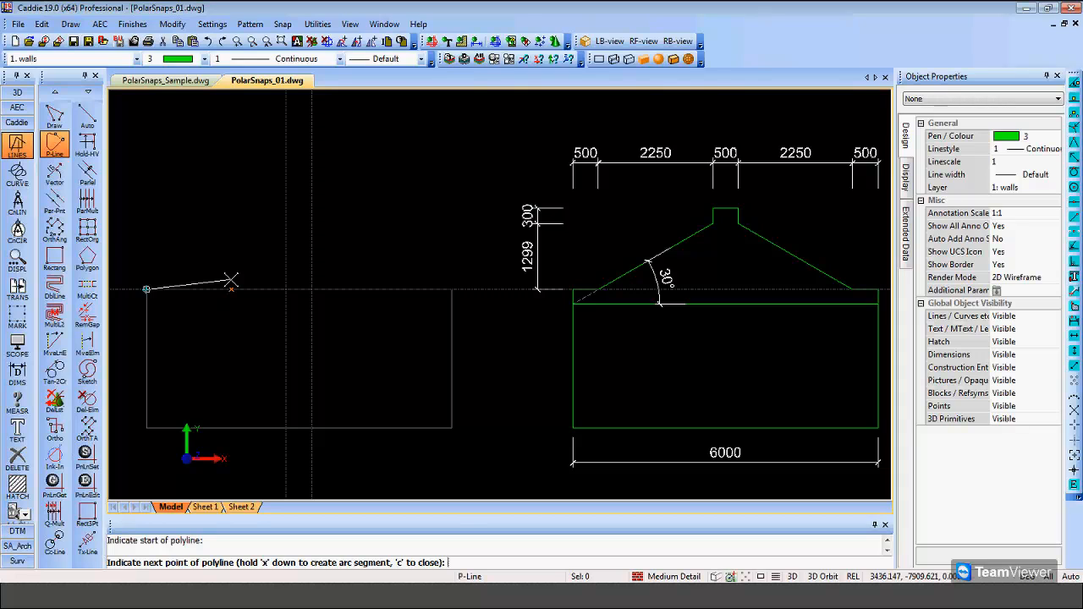
pyautogui.write('500')
pyautogui.press('Return')
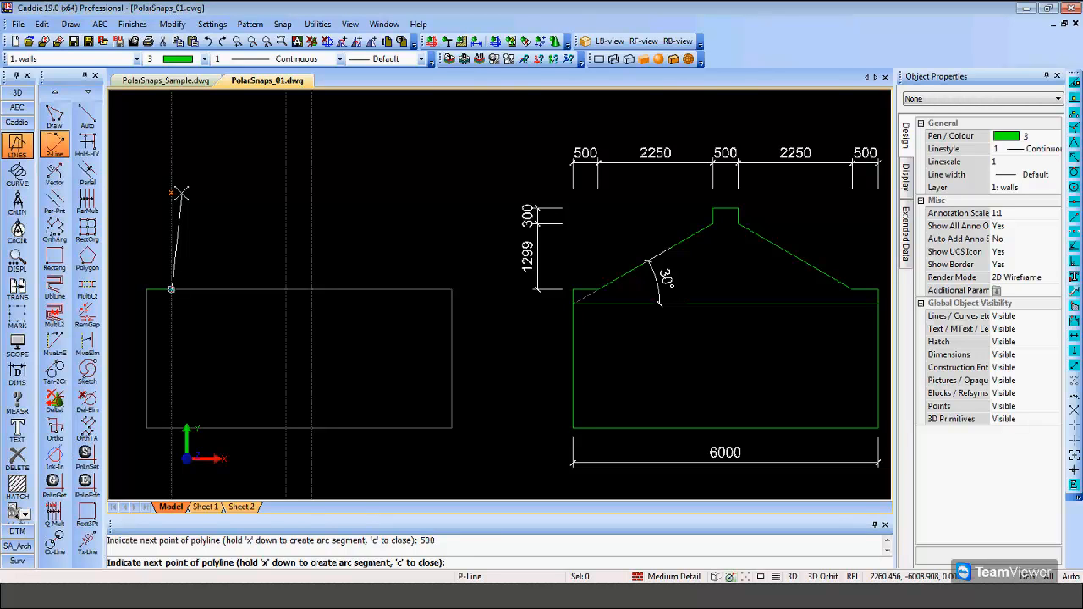
# Add 30 and -30 as additional polar tracking angles, with polar tracking enabled and the increment angle at 90
pyautogui.click(295, 28)
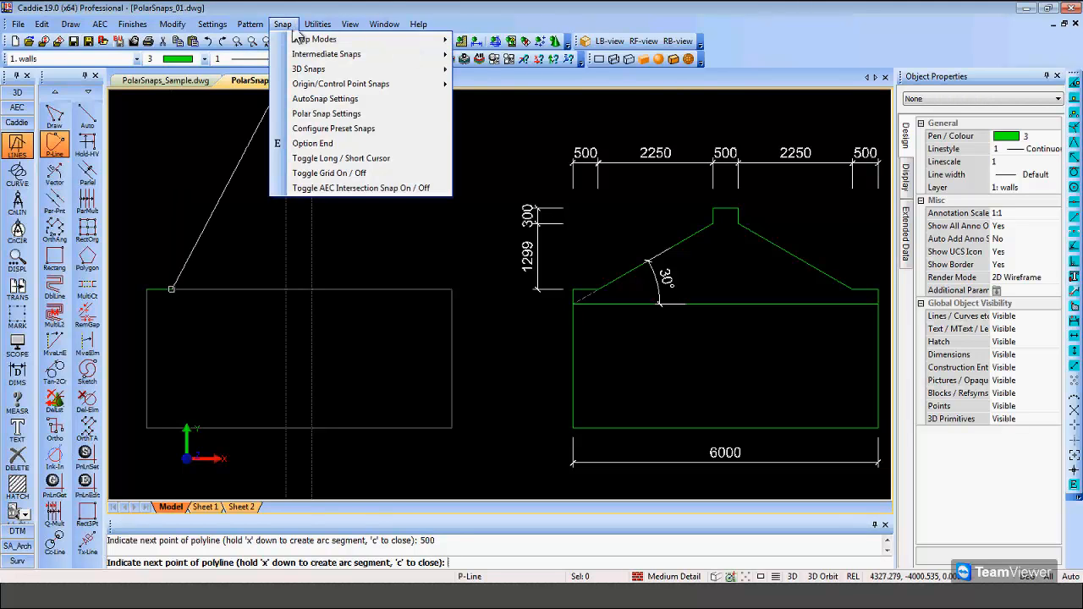
pyautogui.click(332, 116)
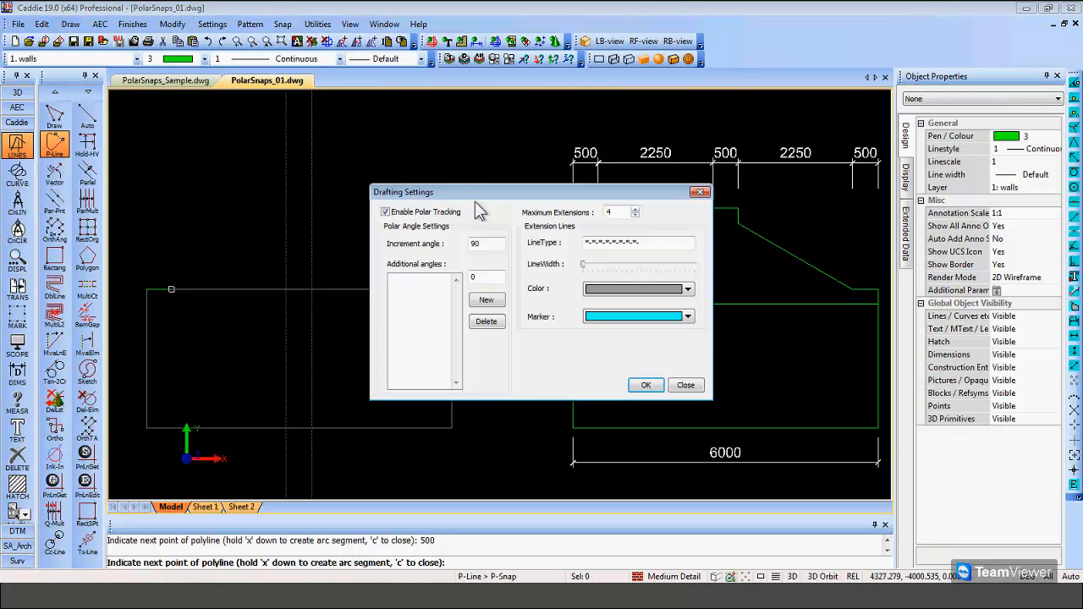
pyautogui.moveTo(473, 198); pyautogui.dragTo(451, 176)
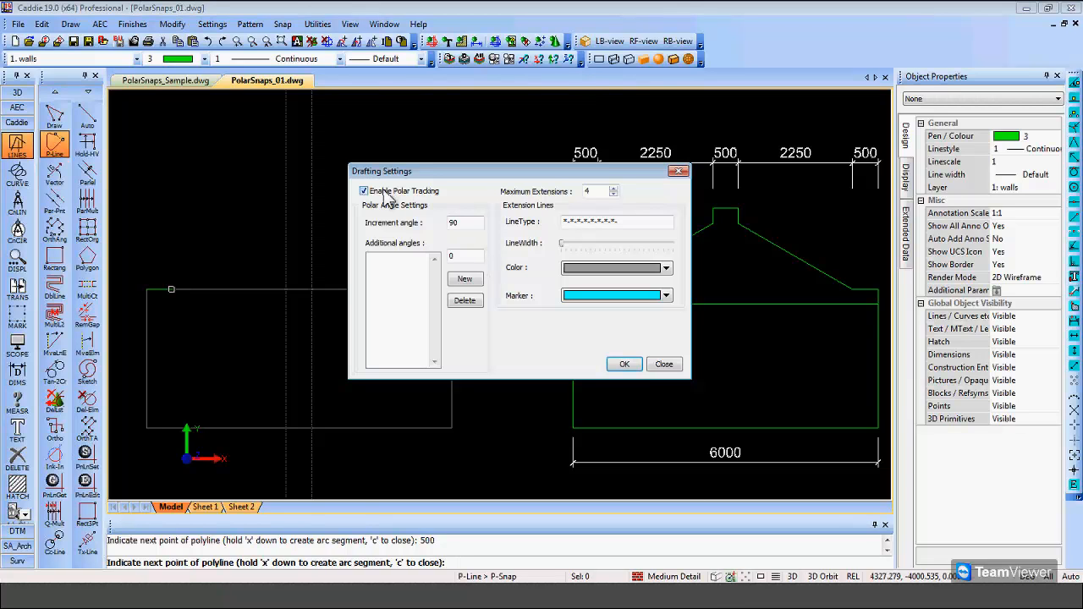
pyautogui.click(464, 221)
pyautogui.press('Tab')
pyautogui.click(462, 279)
pyautogui.click(463, 280)
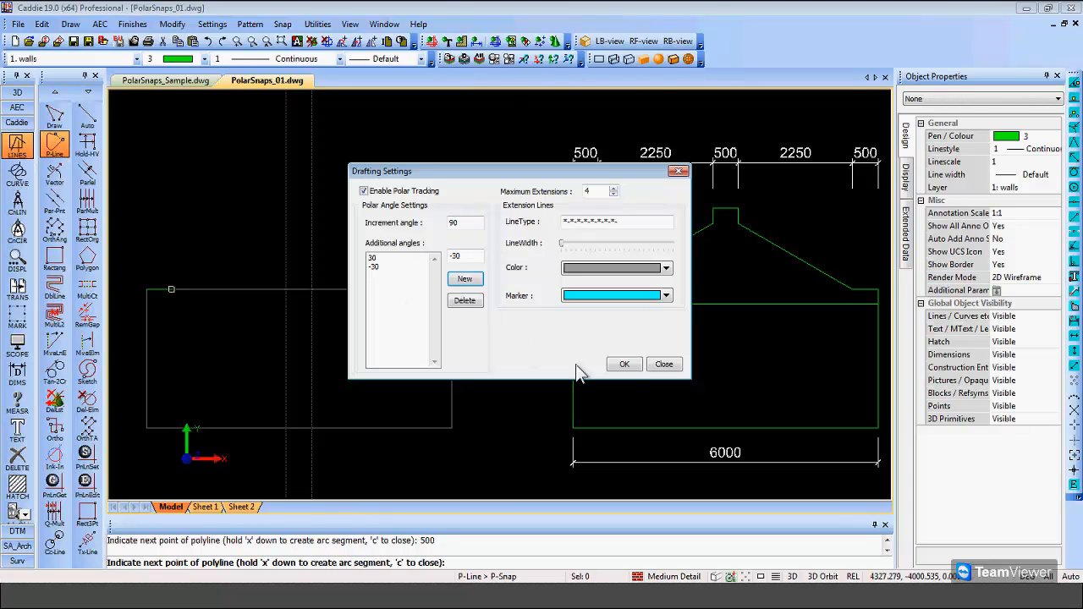
pyautogui.click(626, 364)
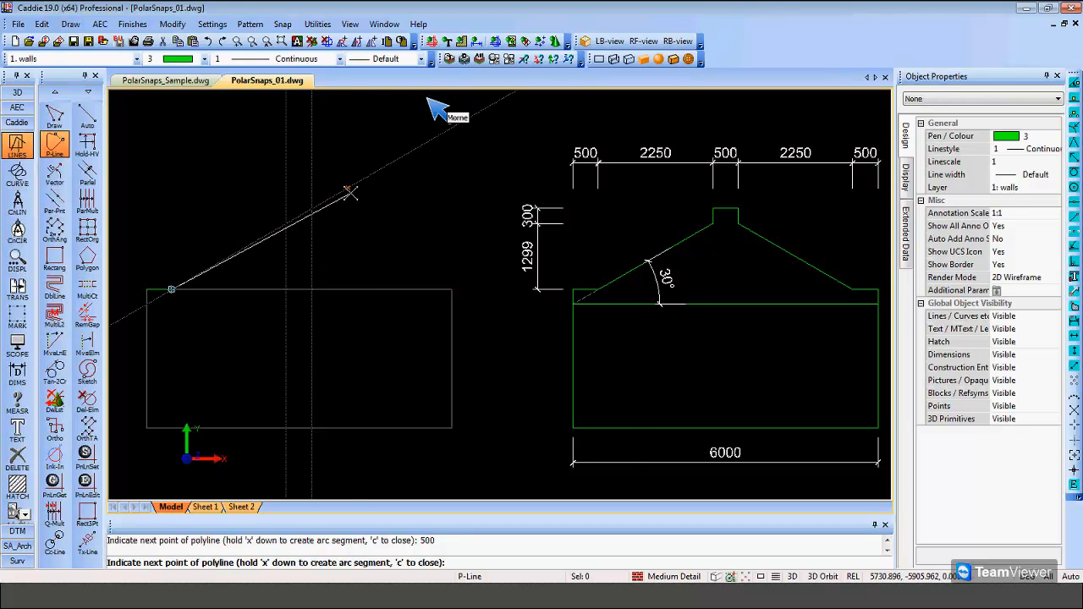
# Continue the polyline up a 30° slope to the first vertical construction line and add a 300 vertical segment
pyautogui.moveTo(348, 193); pyautogui.dragTo(415, 193, button='middle')
pyautogui.scroll(3, 377, 229)
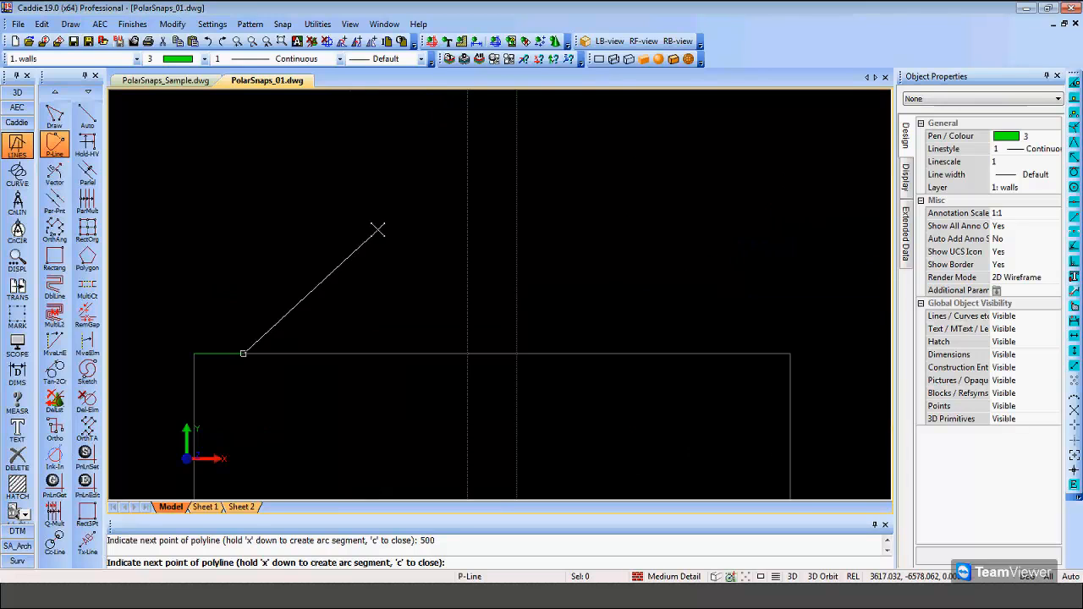
pyautogui.moveTo(377, 230); pyautogui.dragTo(342, 251, button='middle')
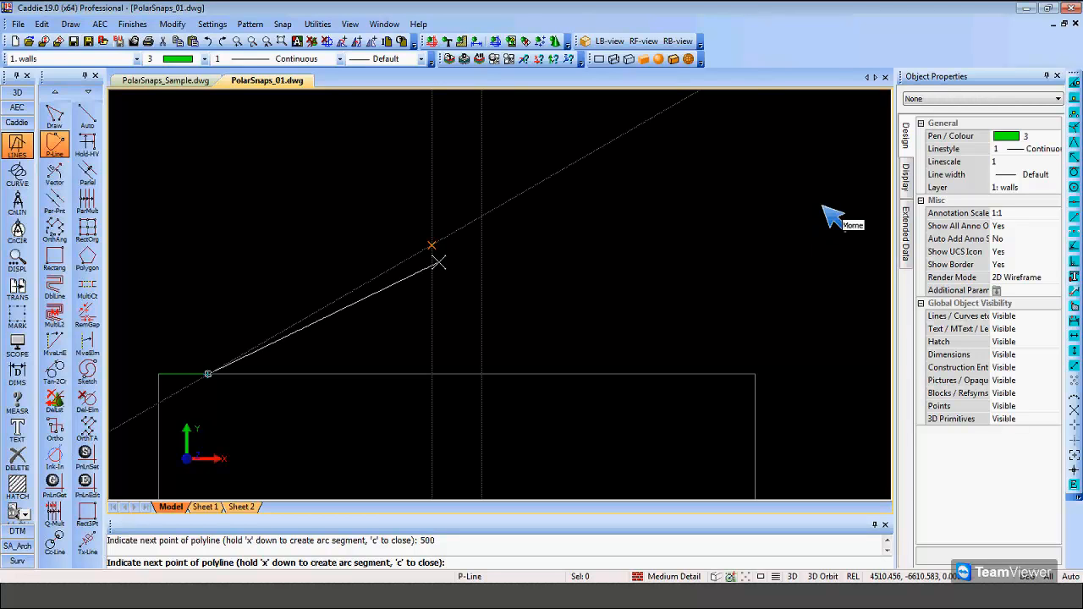
pyautogui.press('Return')
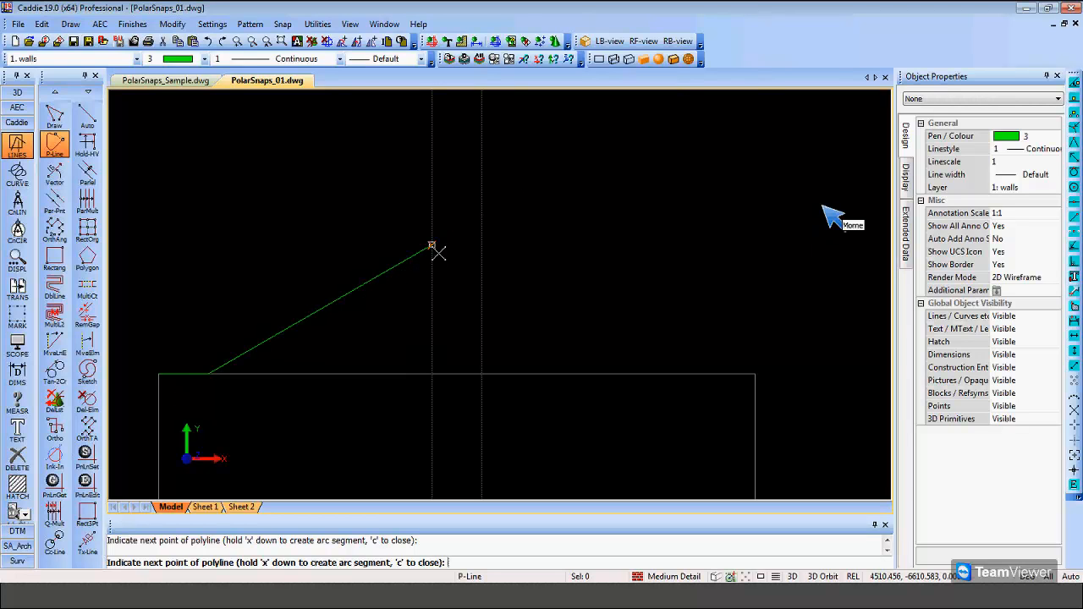
pyautogui.write('300')
pyautogui.press('Return')
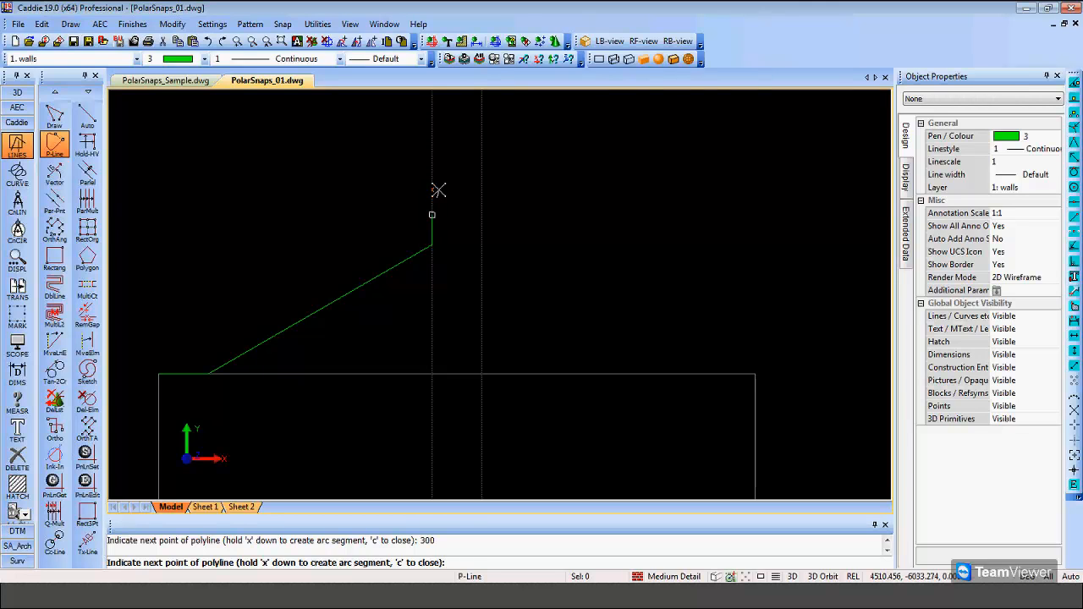
# Complete the roof polyline across the ridge cap, down the -30° slope and along the eave to the rectangle's upper-right corner
pyautogui.click(481, 214)
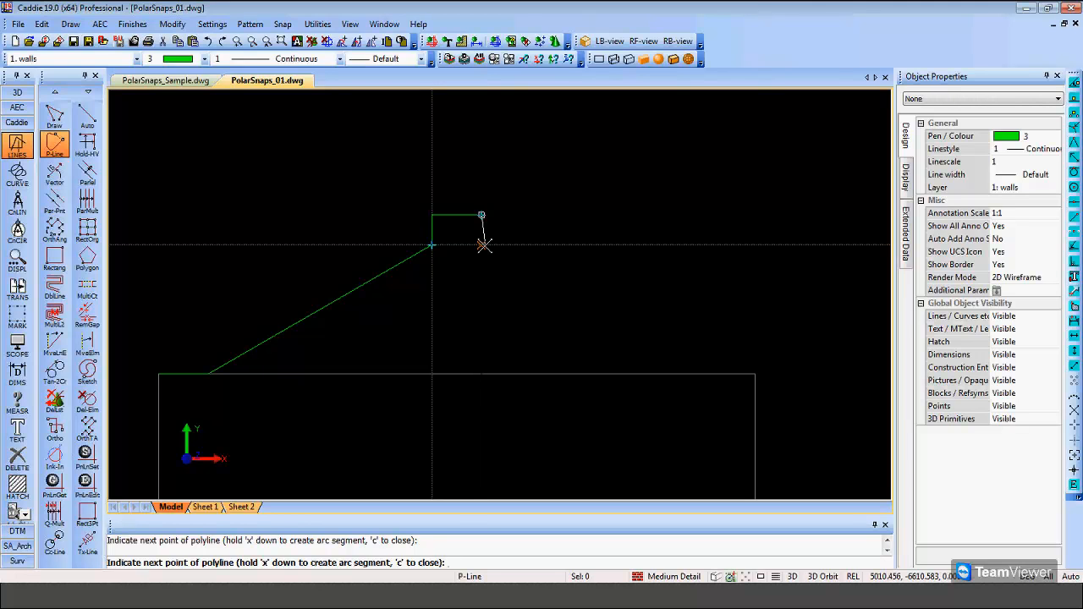
pyautogui.click(483, 245)
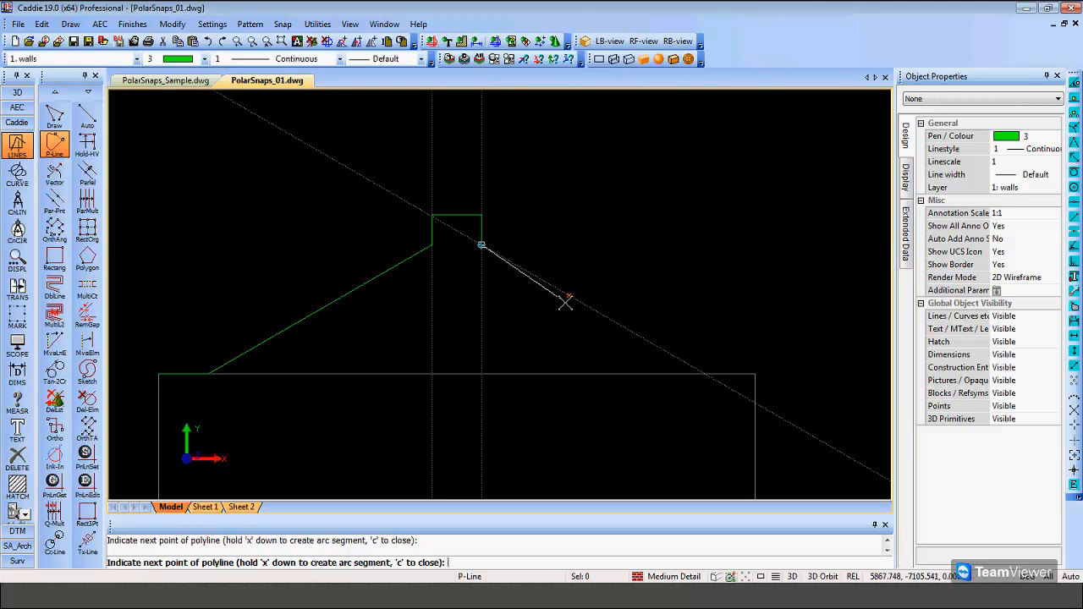
pyautogui.click(710, 377)
pyautogui.click(754, 374)
pyautogui.rightClick(786, 247)
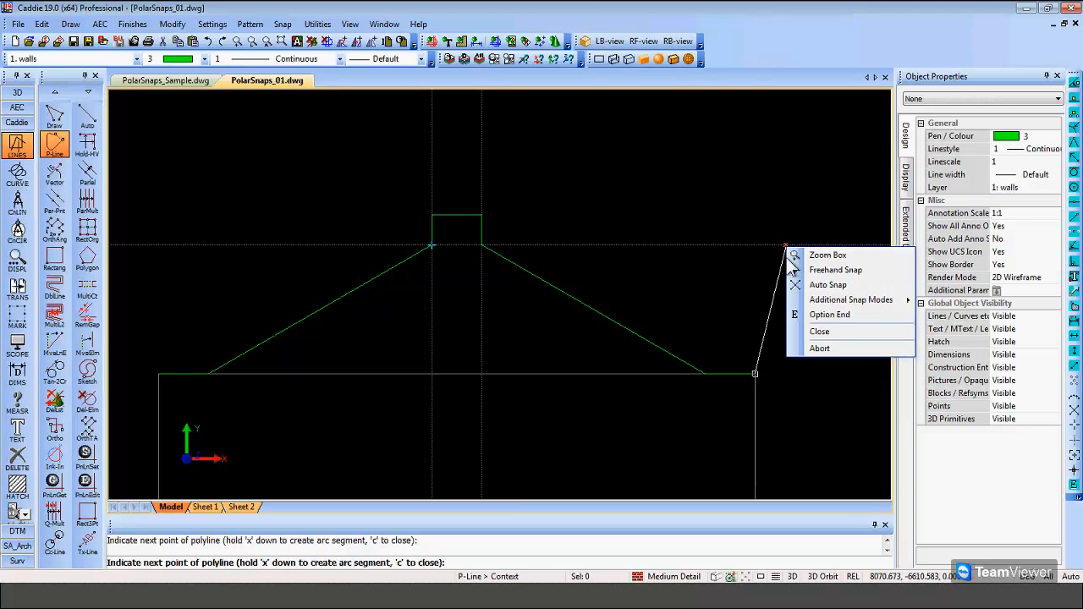
pyautogui.click(829, 315)
# Examine where the dashed extension of the 30° slope meets the wall edge in the sample elevation, and compare the new elevation
pyautogui.scroll(-4, 484, 205)
pyautogui.moveTo(606, 238)
pyautogui.mouseDown(button='middle')
pyautogui.moveTo(394, 248)
pyautogui.moveTo(391, 227)
pyautogui.mouseUp(button='middle')
pyautogui.scroll(1, 544, 232)
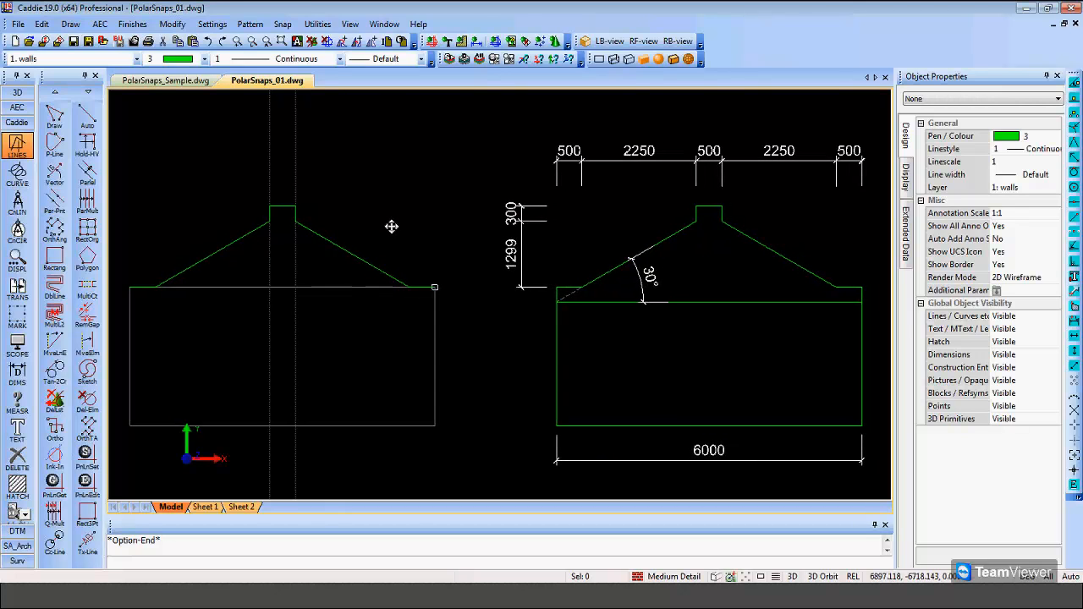
pyautogui.scroll(4, 615, 285)
pyautogui.moveTo(615, 285)
pyautogui.mouseDown(button='middle')
pyautogui.moveTo(257, 297)
pyautogui.moveTo(274, 297)
pyautogui.mouseUp(button='middle')
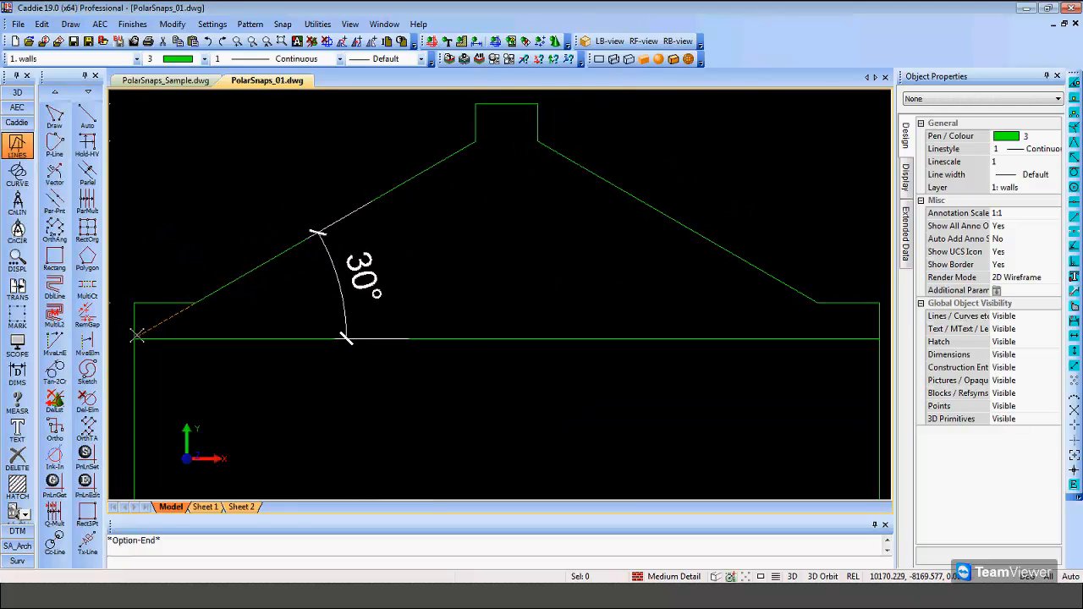
pyautogui.scroll(3, 127, 333)
pyautogui.moveTo(245, 313); pyautogui.dragTo(317, 309, button='middle')
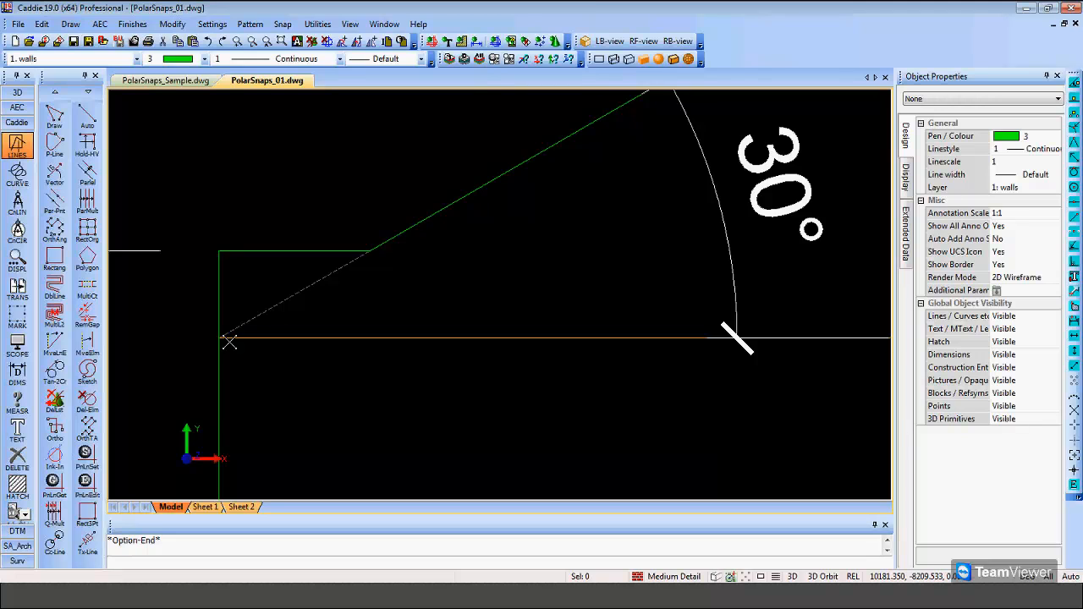
pyautogui.moveTo(229, 340); pyautogui.dragTo(468, 317, button='middle')
pyautogui.scroll(-5, 468, 318)
pyautogui.moveTo(278, 322); pyautogui.dragTo(966, 321, button='middle')
pyautogui.scroll(1, 367, 319)
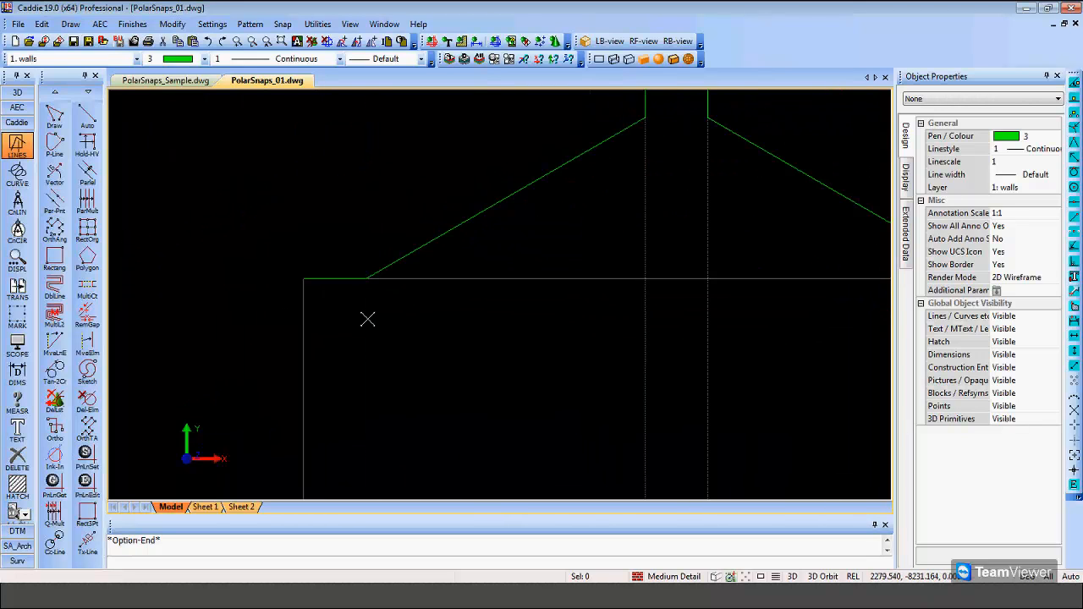
# Start a line where the extension of the left roof slope meets the rectangle's left edge, using the Extension snap
pyautogui.scroll(1, 367, 319)
pyautogui.moveTo(529, 339)
pyautogui.mouseDown(button='middle')
pyautogui.moveTo(453, 389)
pyautogui.moveTo(497, 393)
pyautogui.moveTo(445, 362)
pyautogui.moveTo(459, 343)
pyautogui.mouseUp(button='middle')
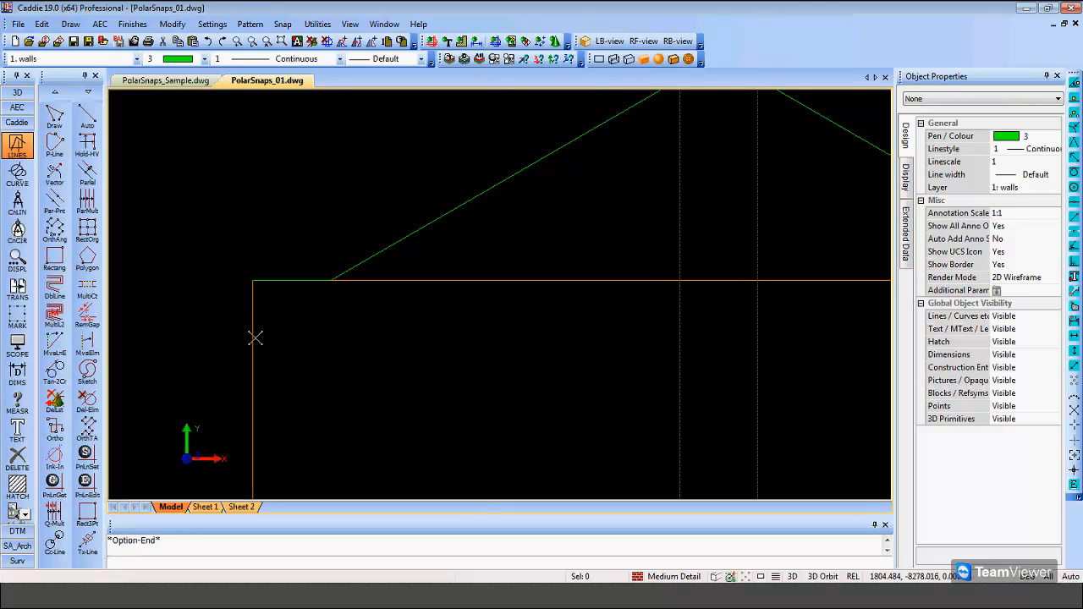
pyautogui.click(89, 119)
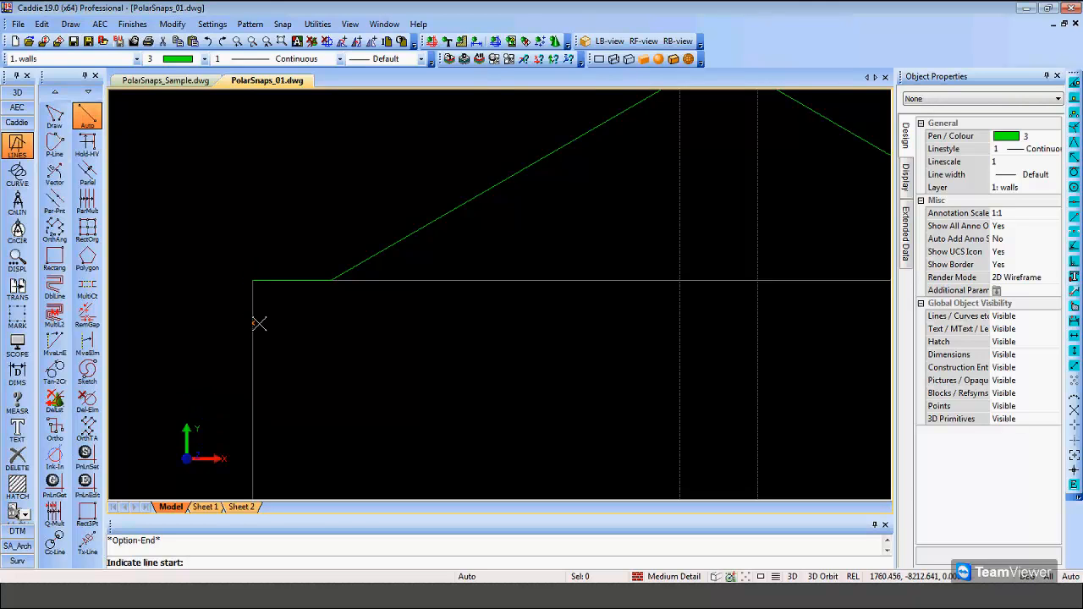
pyautogui.scroll(1, 254, 328)
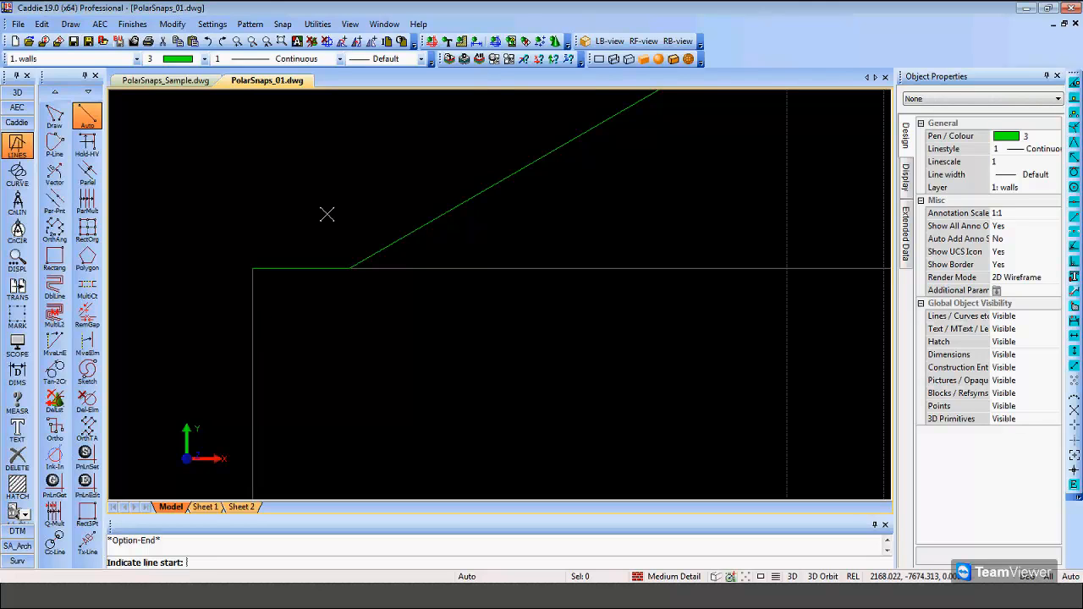
pyautogui.rightClick(332, 159)
pyautogui.moveTo(394, 213)
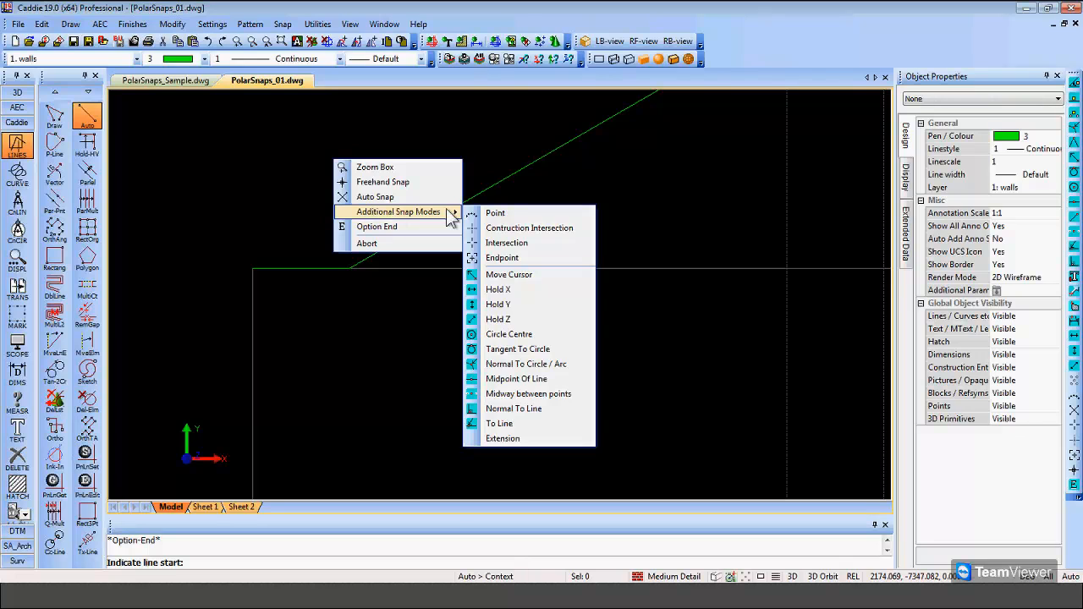
pyautogui.click(507, 438)
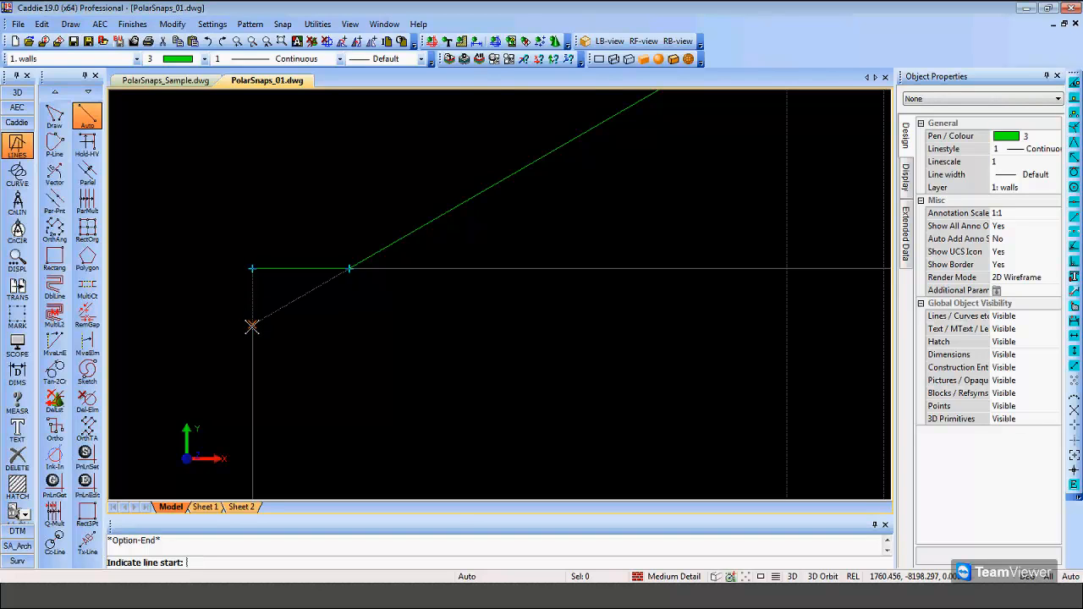
pyautogui.click(252, 337)
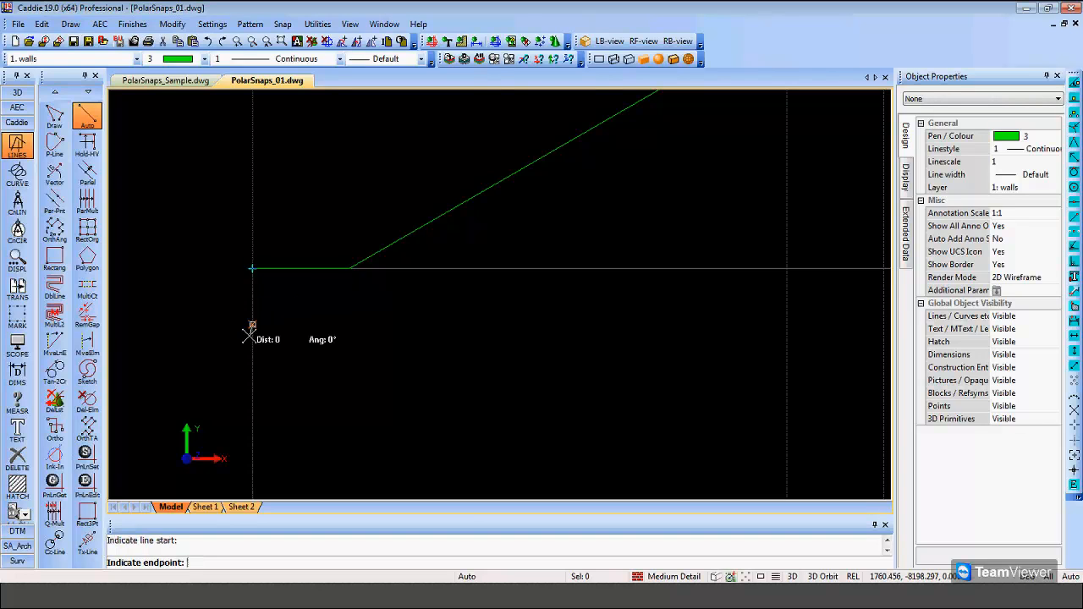
# Run the line horizontally to the rectangle's right edge and end the line command
pyautogui.scroll(-3, 252, 337)
pyautogui.moveTo(487, 353); pyautogui.dragTo(377, 337, button='middle')
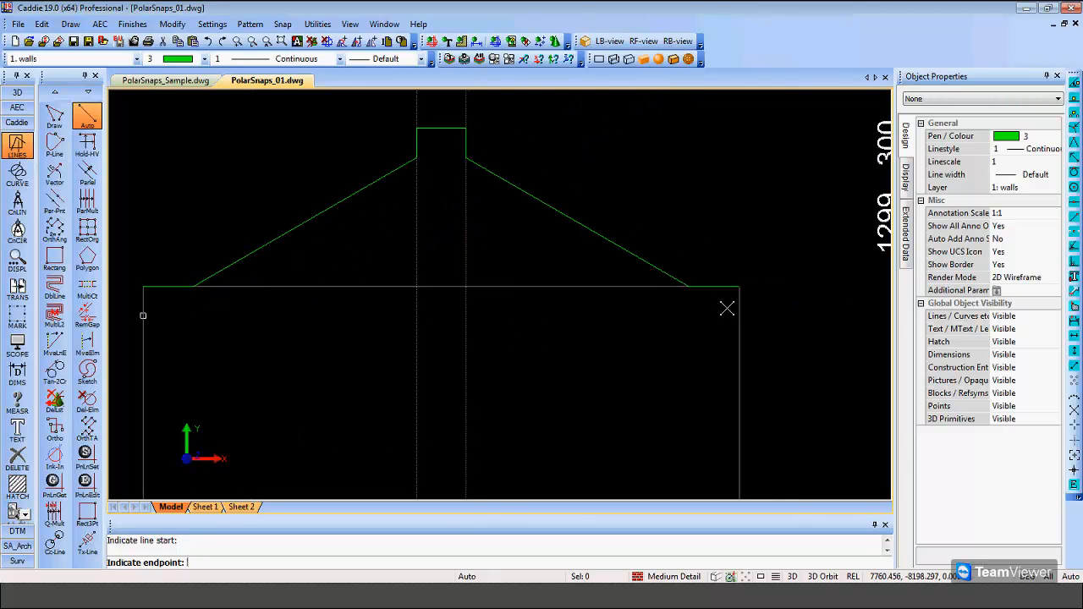
pyautogui.click(739, 317)
pyautogui.rightClick(683, 190)
pyautogui.click(737, 260)
pyautogui.scroll(-2, 661, 244)
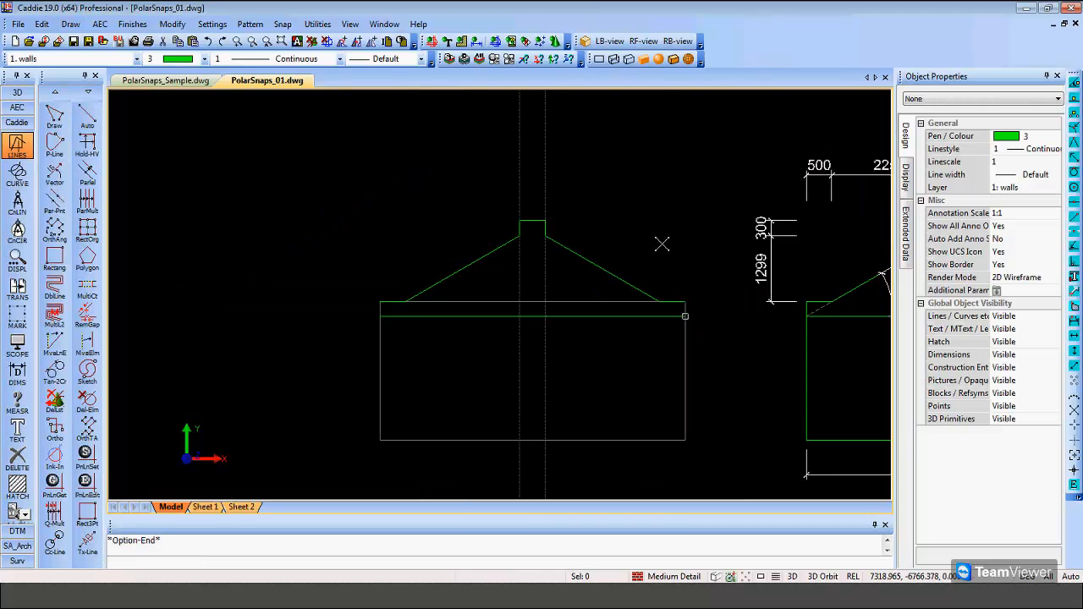
pyautogui.scroll(1, 659, 237)
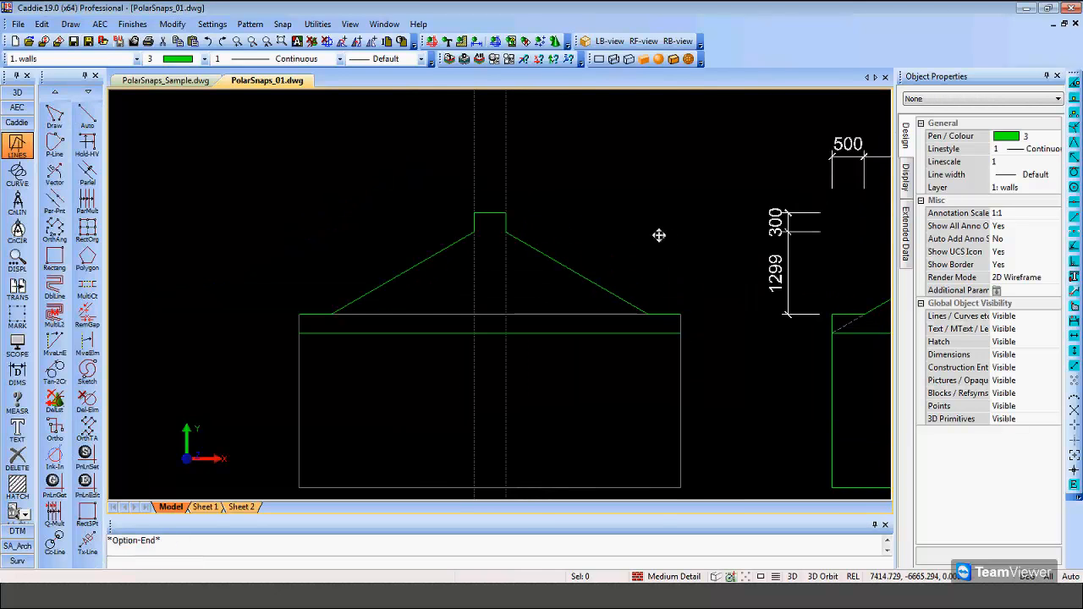
pyautogui.moveTo(659, 236); pyautogui.dragTo(634, 220, button='middle')
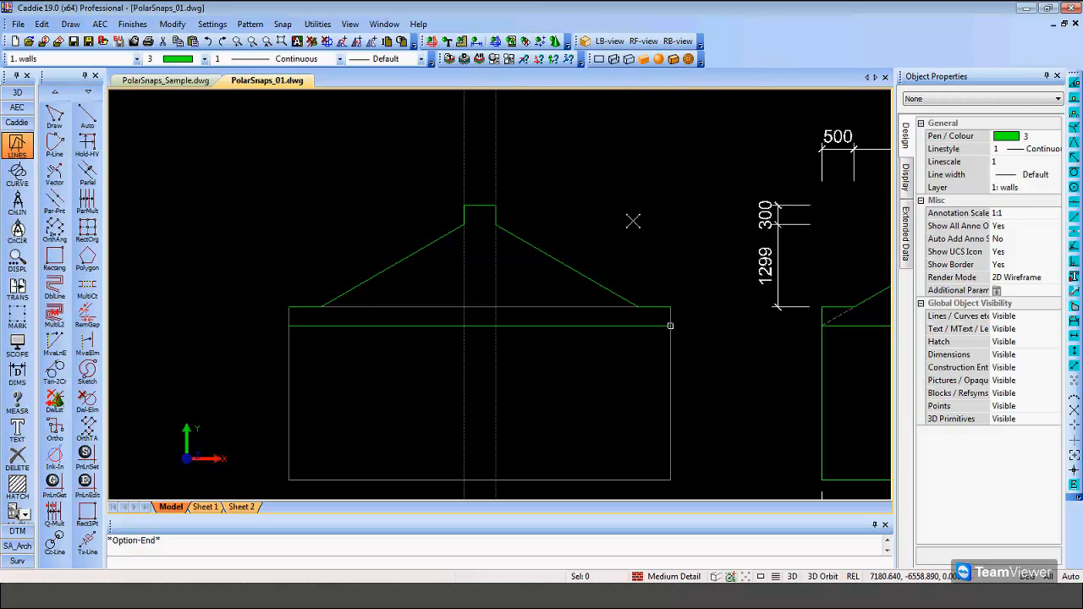
# Lengthen the green slanted line by 2000 along its own direction, moving its upper endpoint with the Extension snap
pyautogui.scroll(-5, 630, 220)
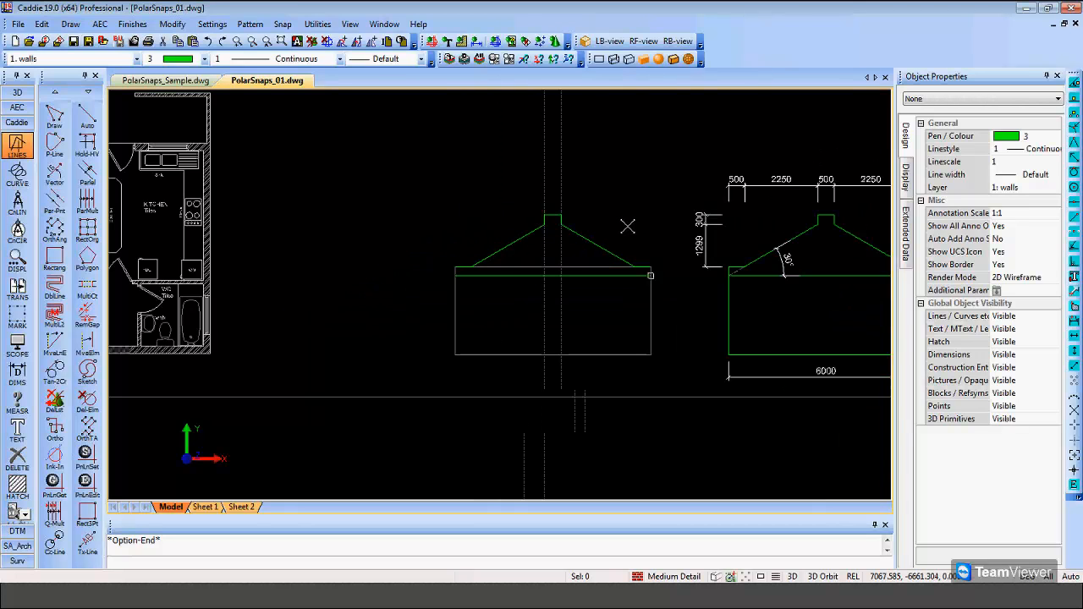
pyautogui.moveTo(626, 220); pyautogui.dragTo(449, 388, button='middle')
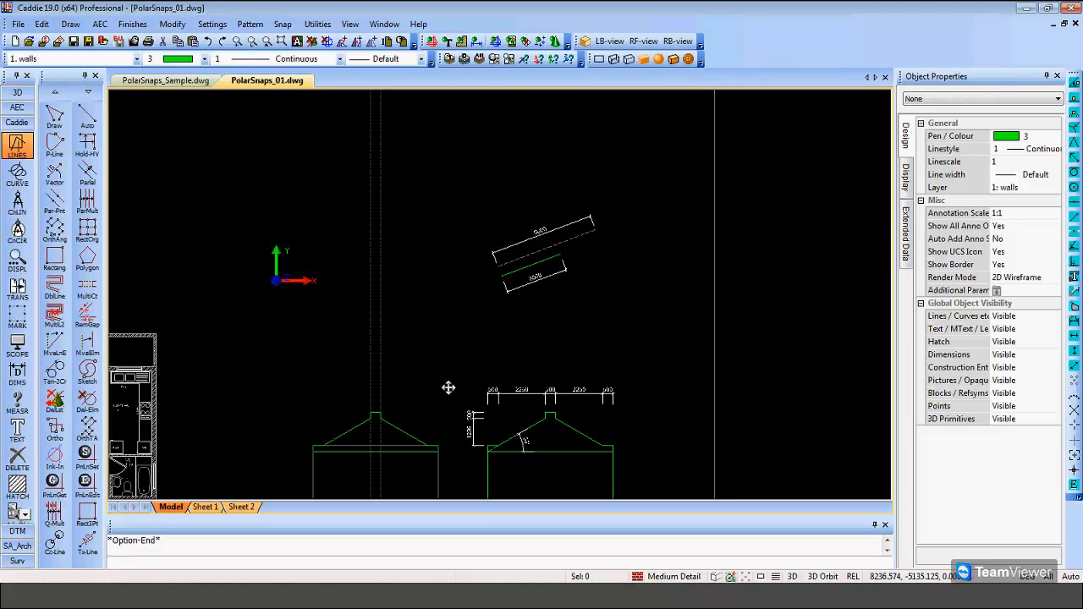
pyautogui.scroll(4, 583, 279)
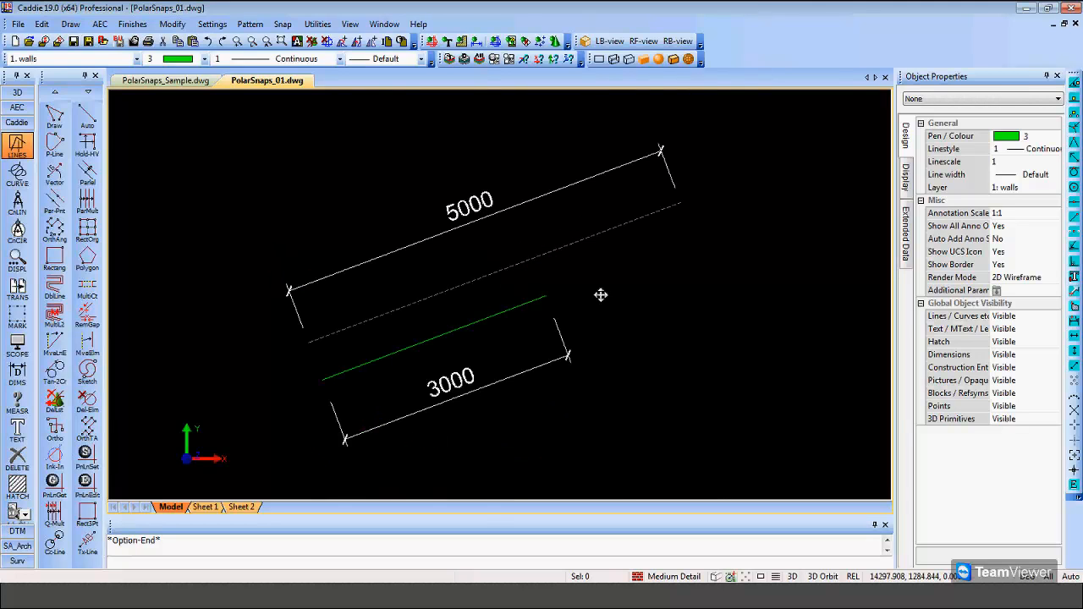
pyautogui.moveTo(600, 295); pyautogui.dragTo(603, 294, button='middle')
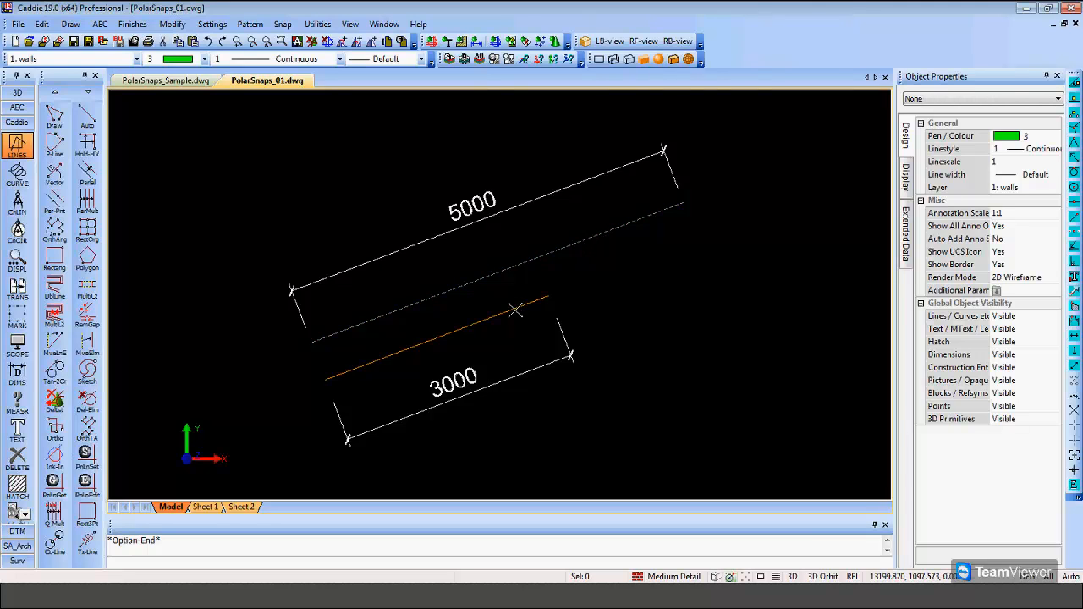
pyautogui.moveTo(693, 302); pyautogui.dragTo(681, 314, button='middle')
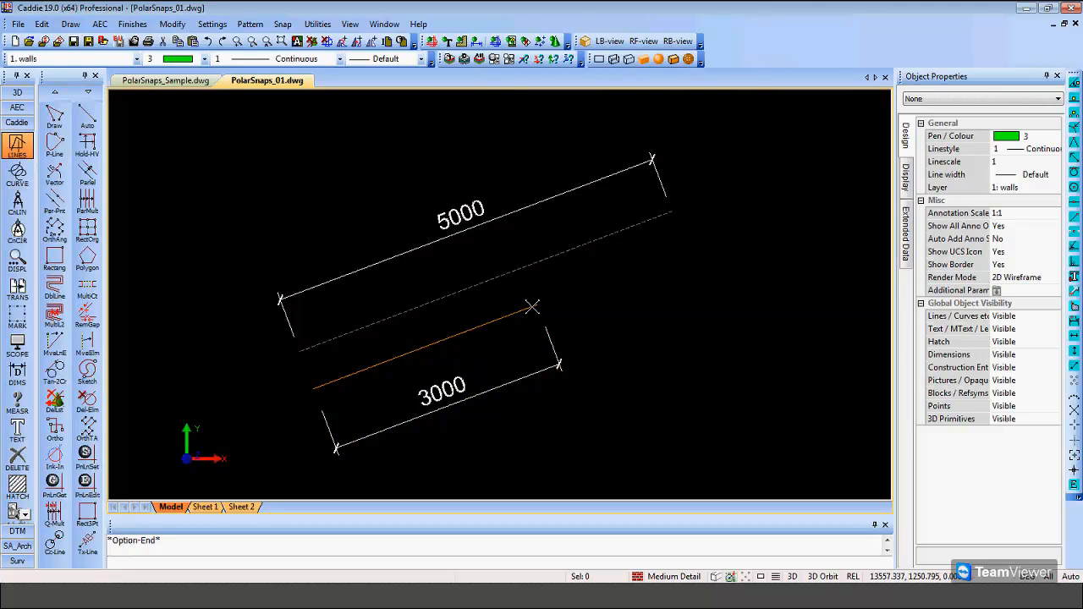
pyautogui.click(532, 306)
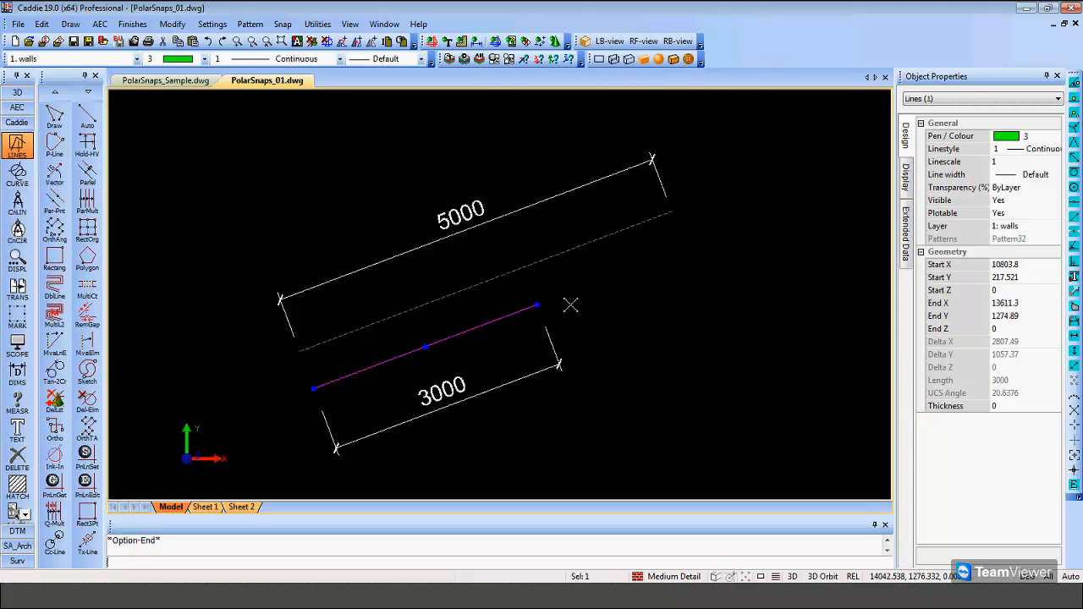
pyautogui.click(537, 305)
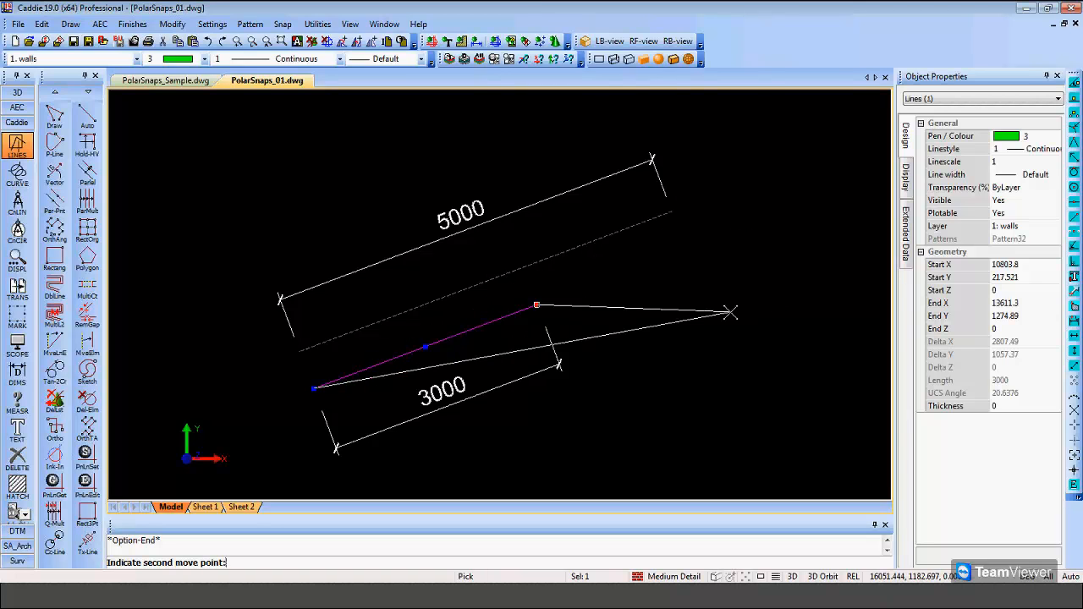
pyautogui.moveTo(723, 266); pyautogui.dragTo(718, 272, button='middle')
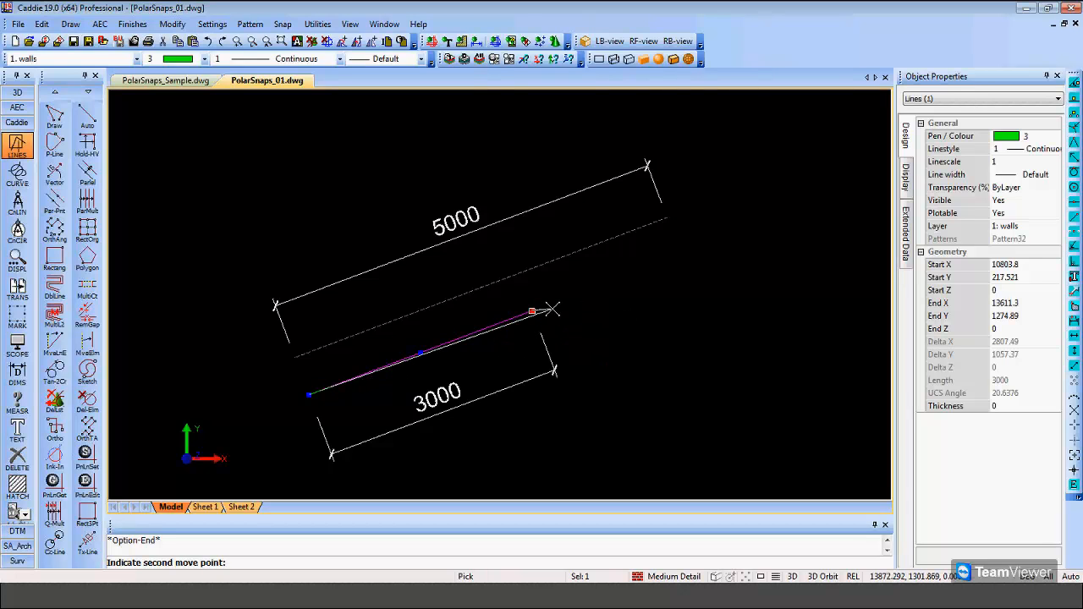
pyautogui.rightClick(632, 279)
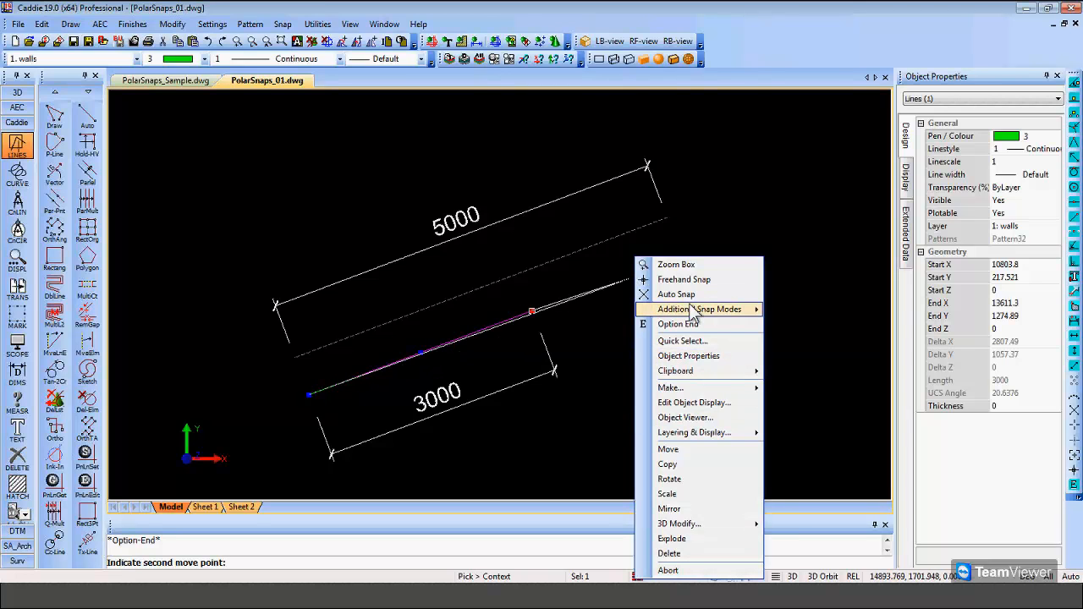
pyautogui.moveTo(692, 310)
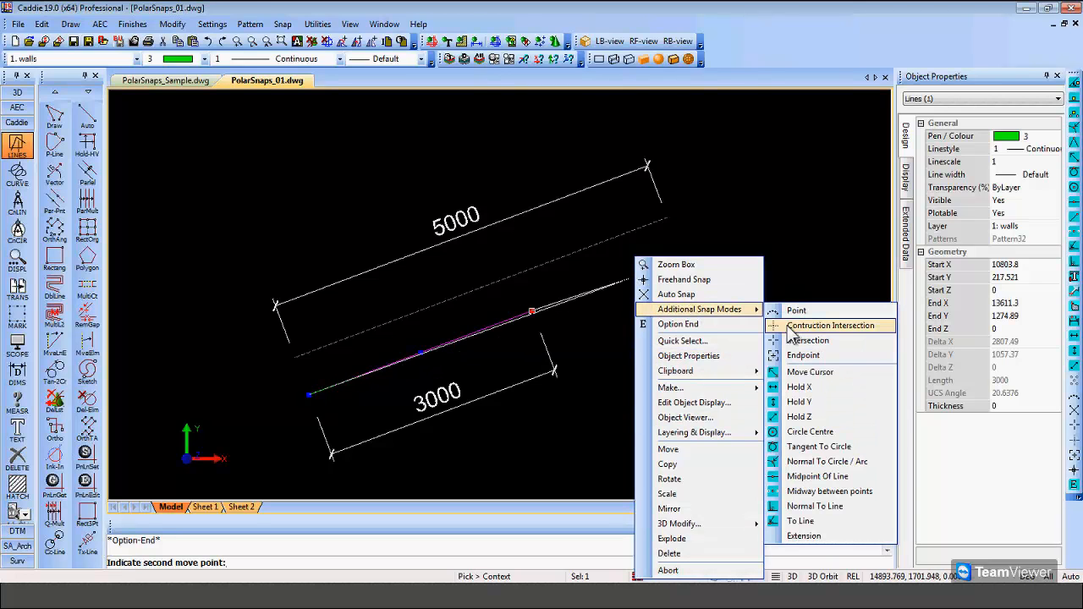
pyautogui.click(807, 537)
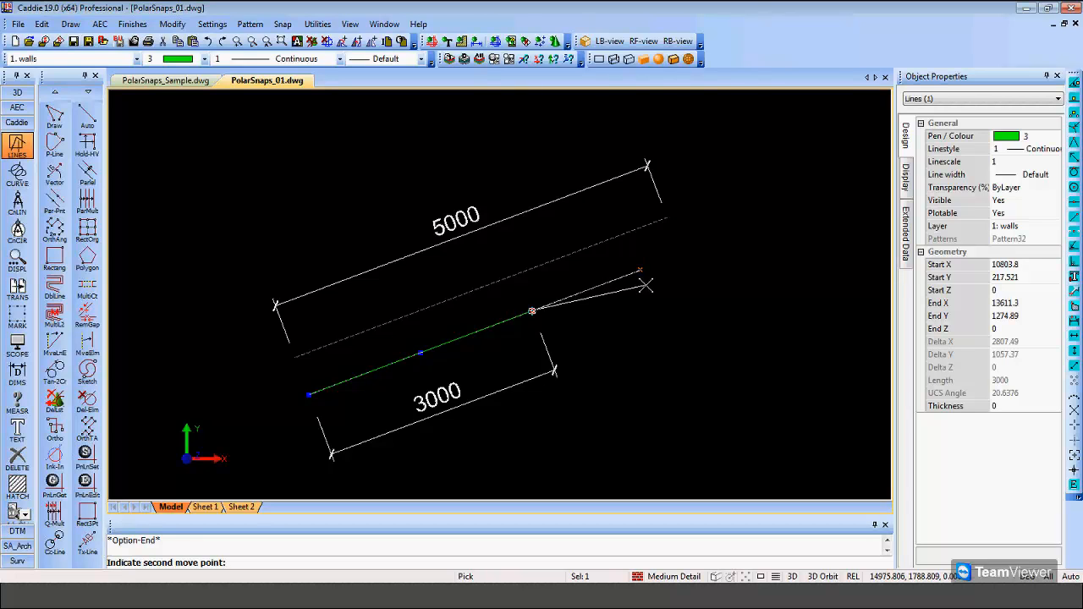
pyautogui.write('2000')
pyautogui.press('Return')
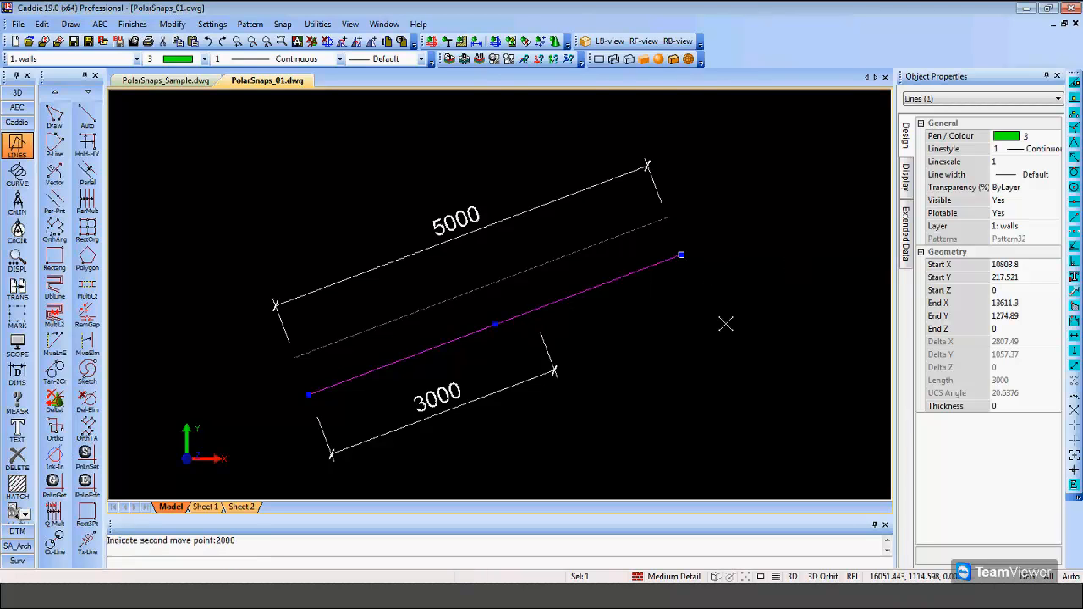
pyautogui.press('Escape')
# Set up a Copy and Increment of plot number 1 in the site plan's lowest row, with an increment of 1
pyautogui.moveTo(793, 338)
pyautogui.mouseDown(button='middle')
pyautogui.moveTo(791, 306)
pyautogui.moveTo(694, 338)
pyautogui.moveTo(724, 309)
pyautogui.mouseUp(button='middle')
pyautogui.scroll(-1, 772, 315)
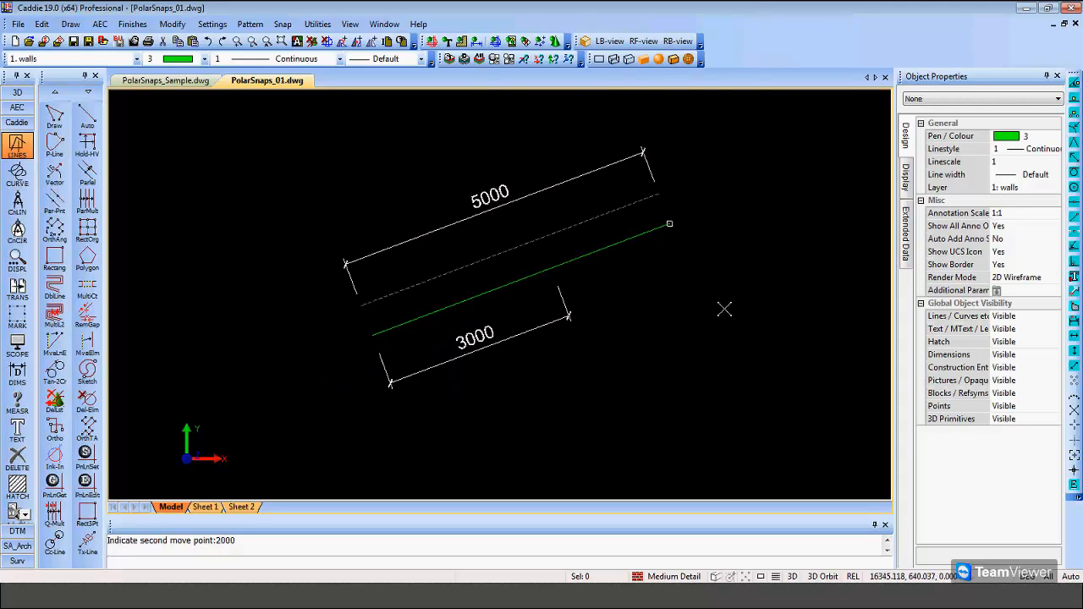
pyautogui.scroll(-2, 724, 309)
pyautogui.scroll(-3, 706, 351)
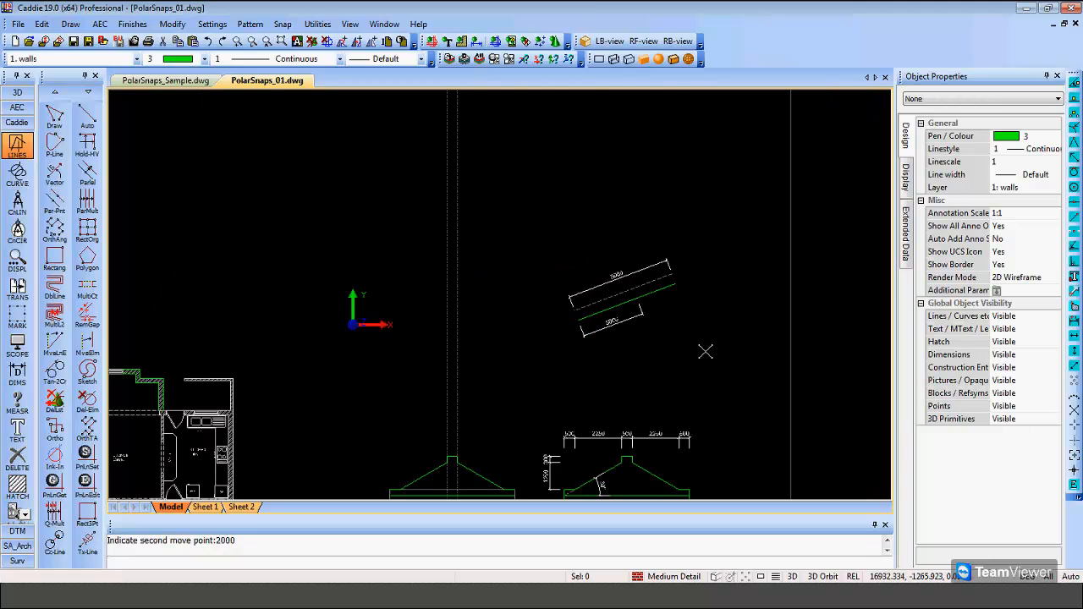
pyautogui.scroll(-3, 705, 351)
pyautogui.moveTo(395, 292); pyautogui.dragTo(597, 288, button='middle')
pyautogui.scroll(-6, 597, 305)
pyautogui.scroll(1, 355, 279)
pyautogui.moveTo(355, 278); pyautogui.dragTo(694, 342, button='middle')
pyautogui.scroll(-3, 693, 341)
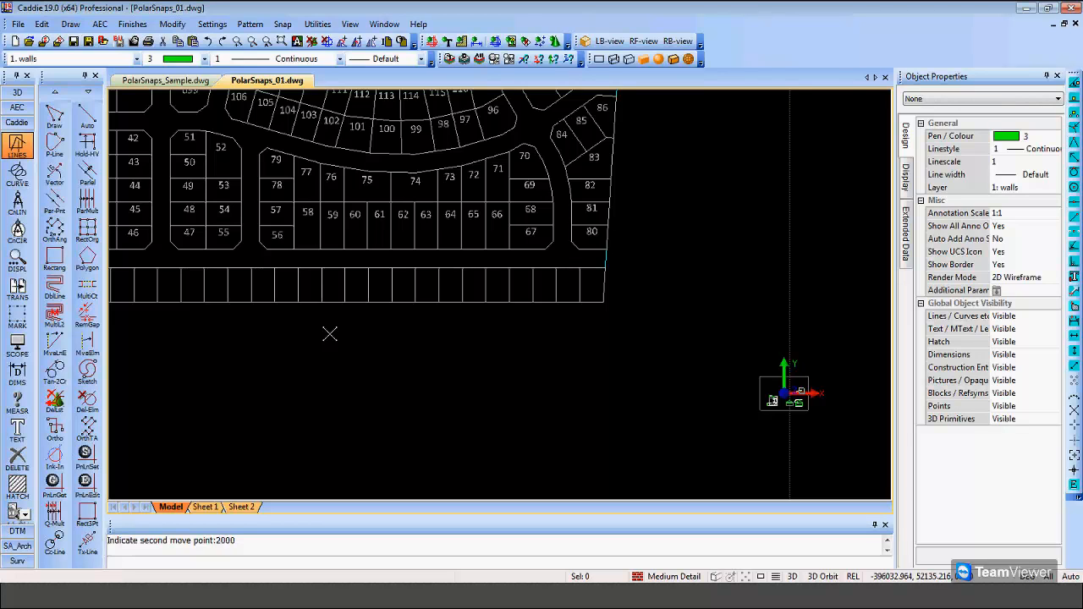
pyautogui.moveTo(329, 334); pyautogui.dragTo(552, 415, button='middle')
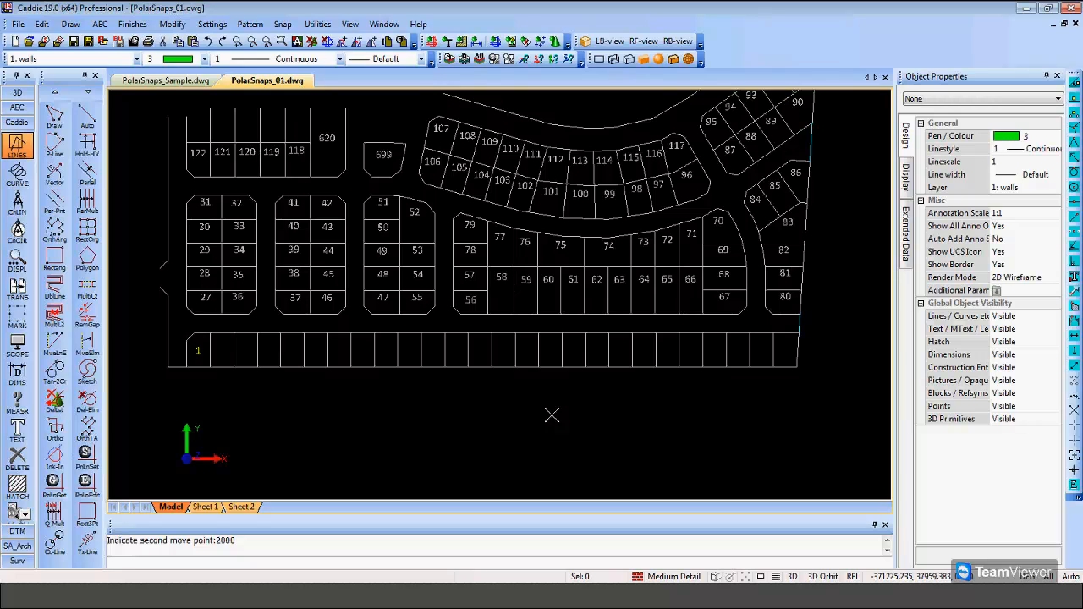
pyautogui.scroll(5, 292, 293)
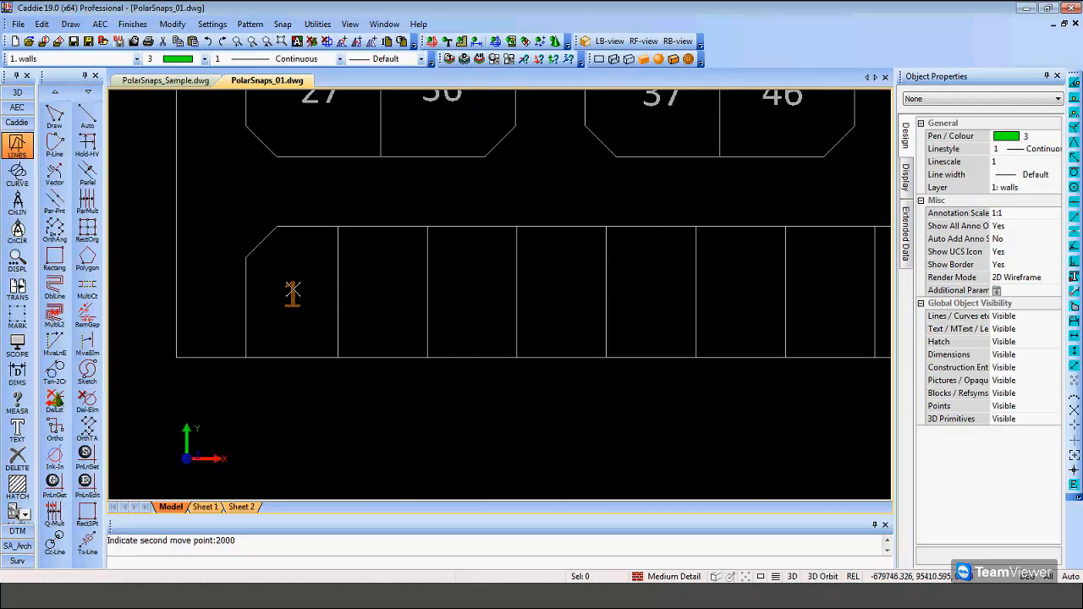
pyautogui.click(292, 294)
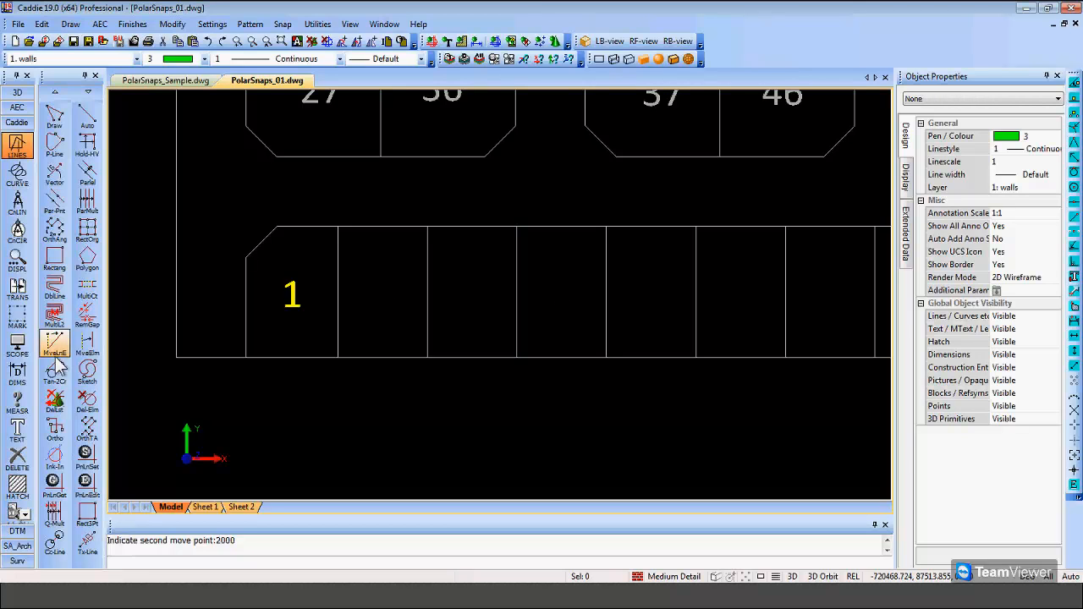
pyautogui.click(16, 430)
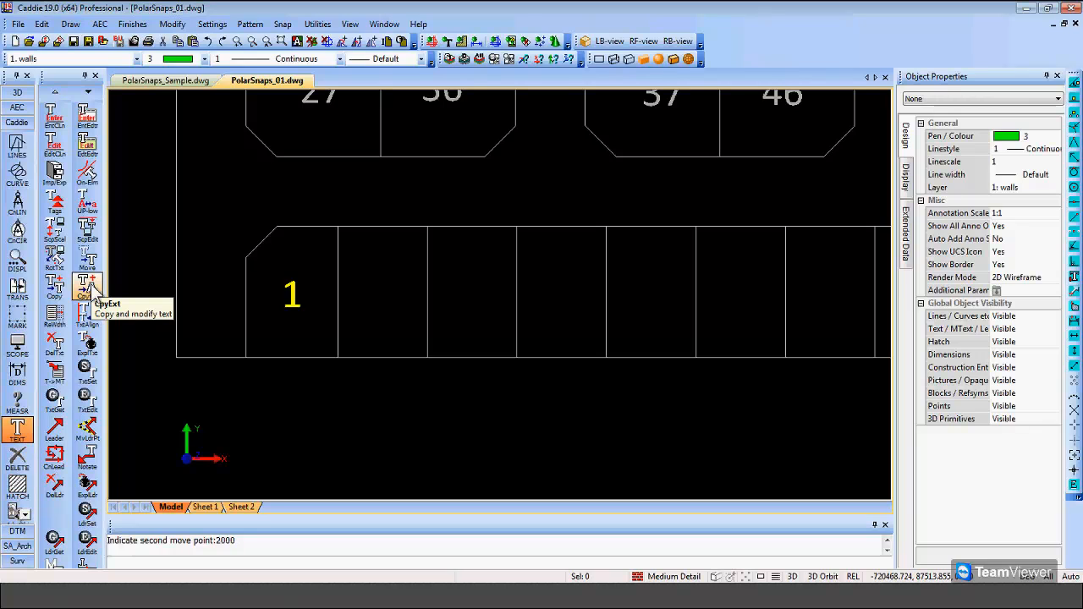
pyautogui.click(91, 287)
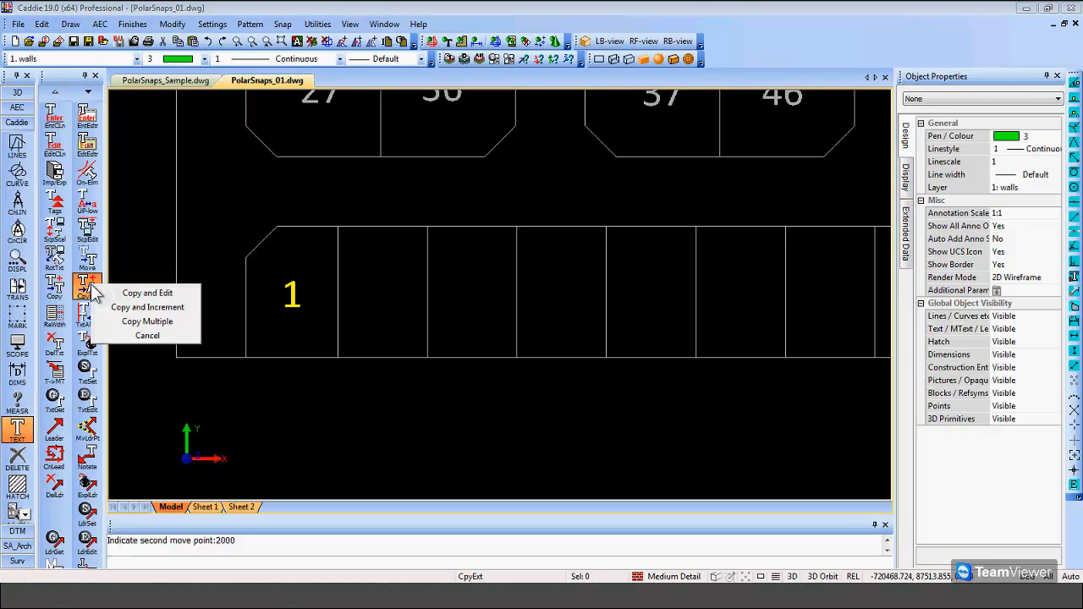
pyautogui.click(165, 308)
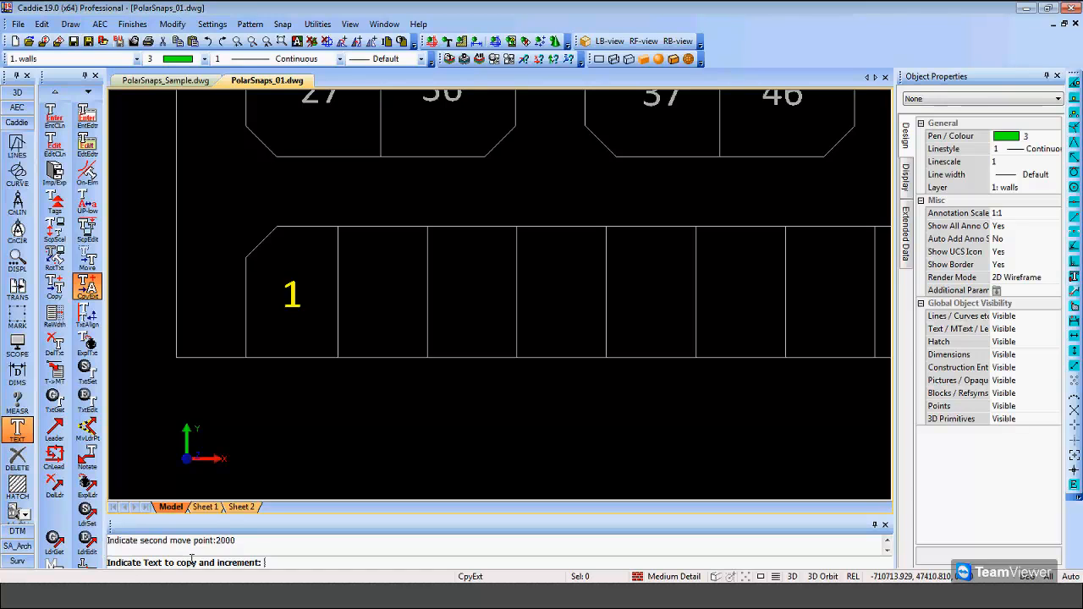
pyautogui.click(292, 294)
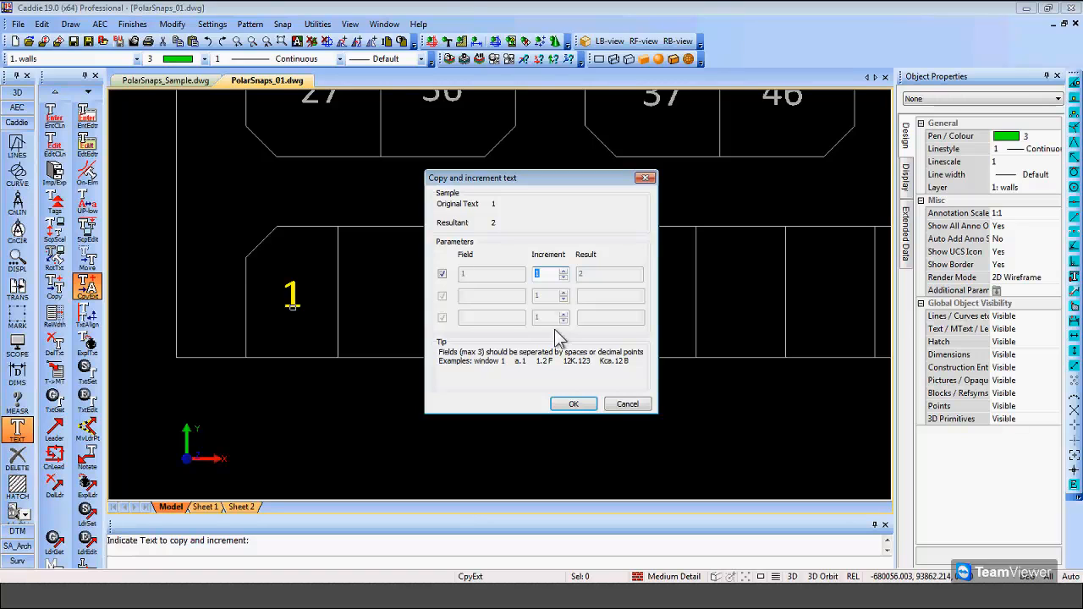
pyautogui.click(573, 405)
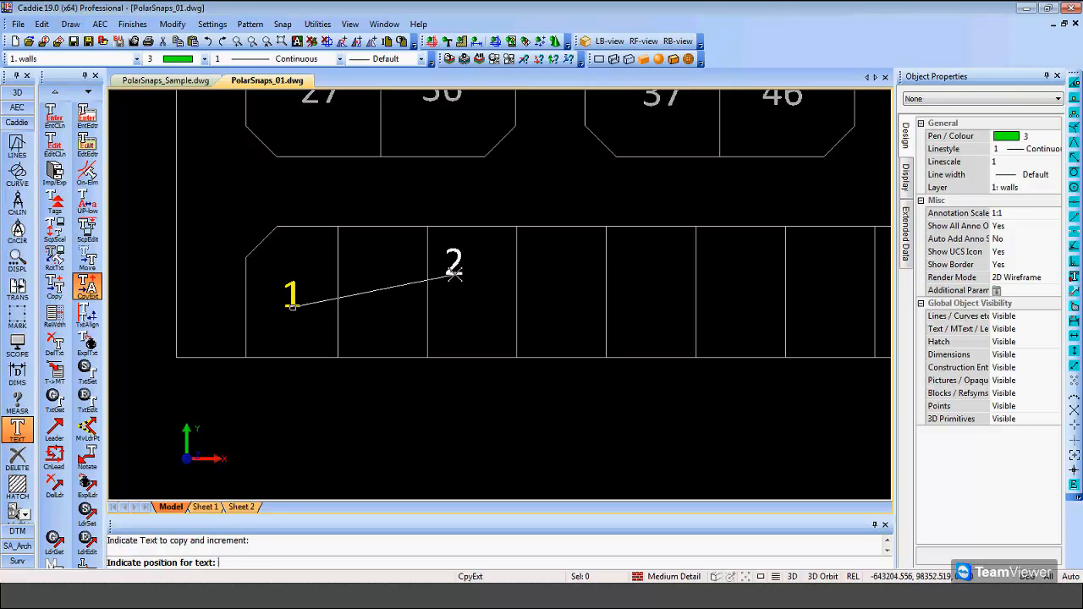
# Place the numbers 2 to 8 in the adjoining plots with Freehand snap, keeping them level with number 1
pyautogui.moveTo(649, 307)
pyautogui.mouseDown(button='middle')
pyautogui.moveTo(537, 310)
pyautogui.moveTo(551, 310)
pyautogui.mouseUp(button='middle')
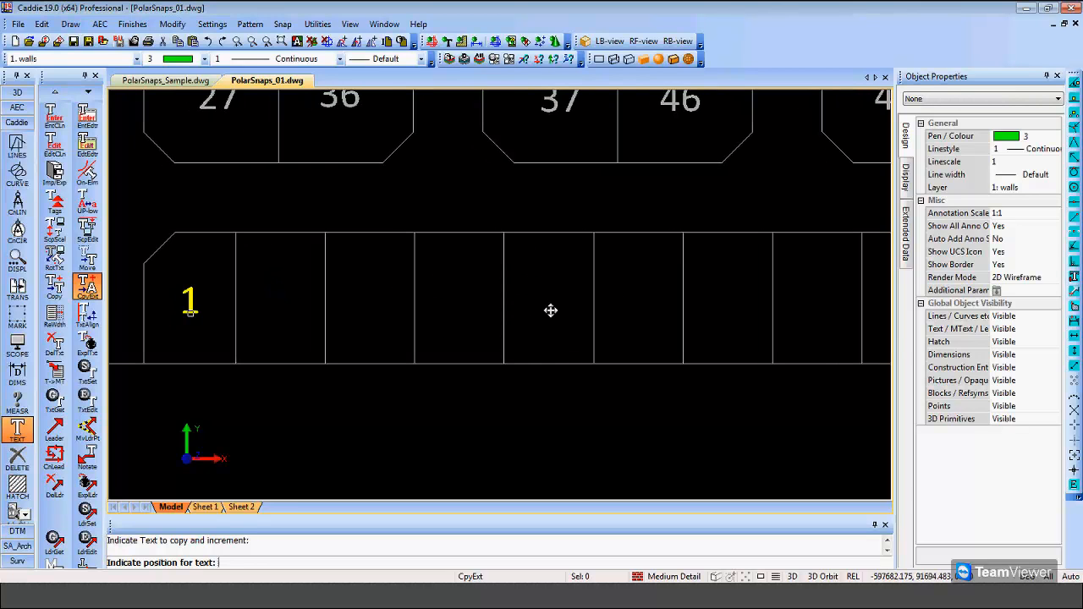
pyautogui.rightClick(292, 315)
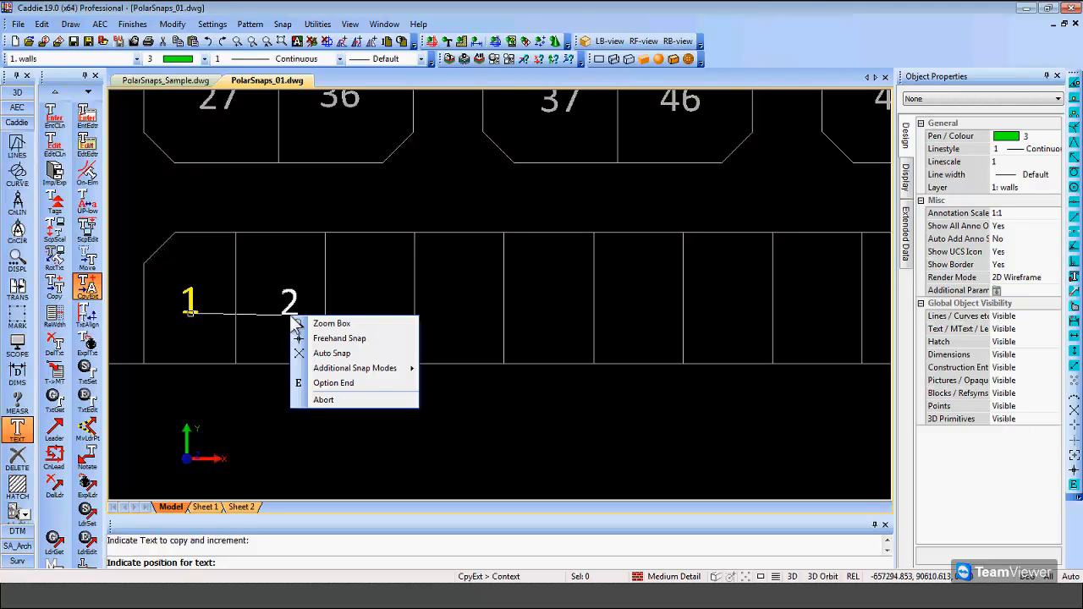
pyautogui.click(328, 338)
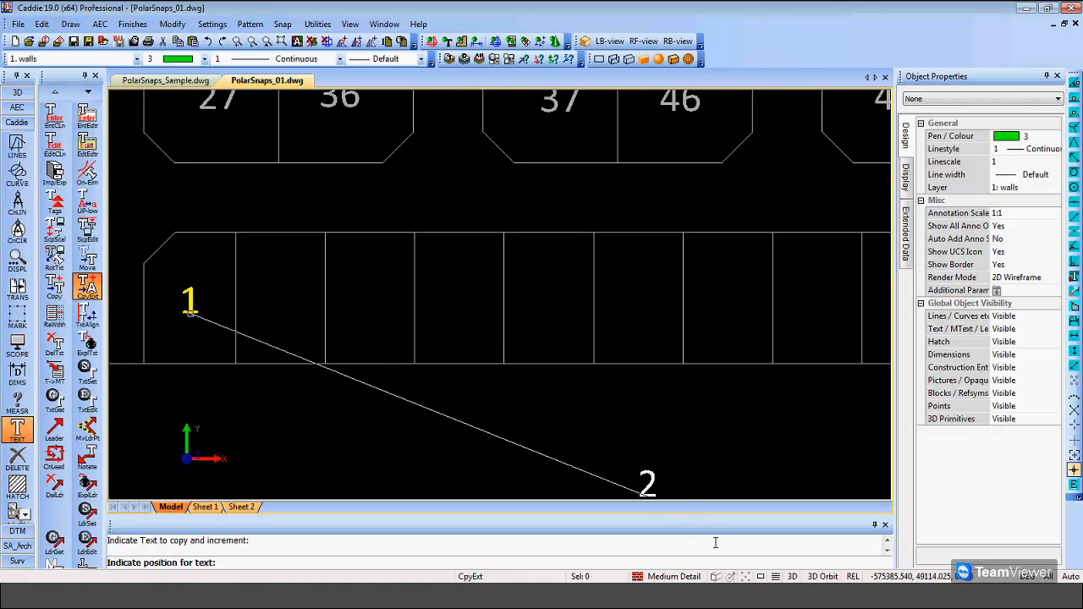
pyautogui.click(732, 578)
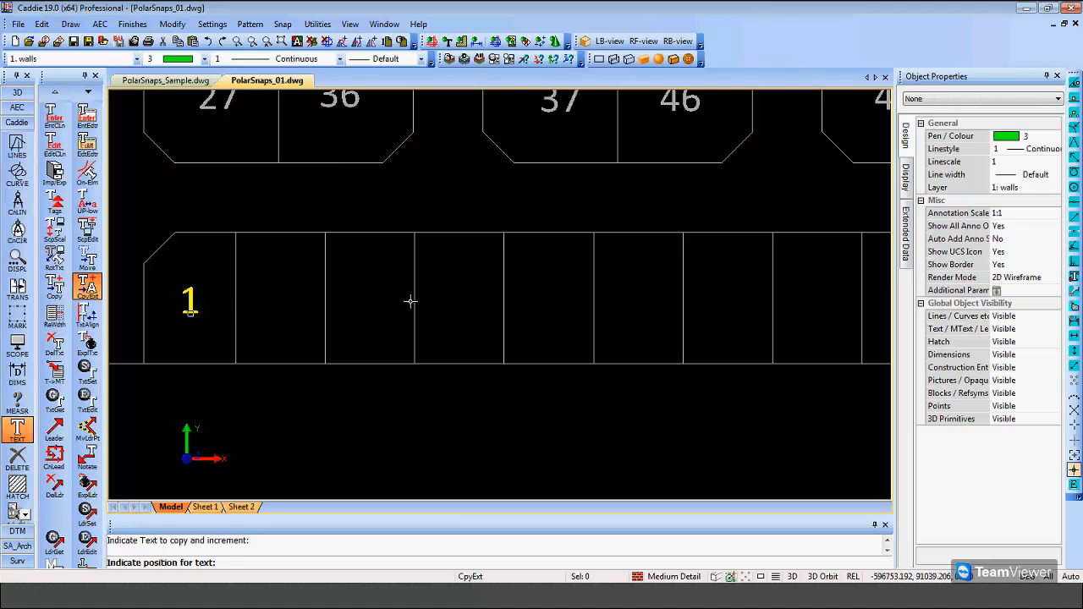
pyautogui.click(278, 309)
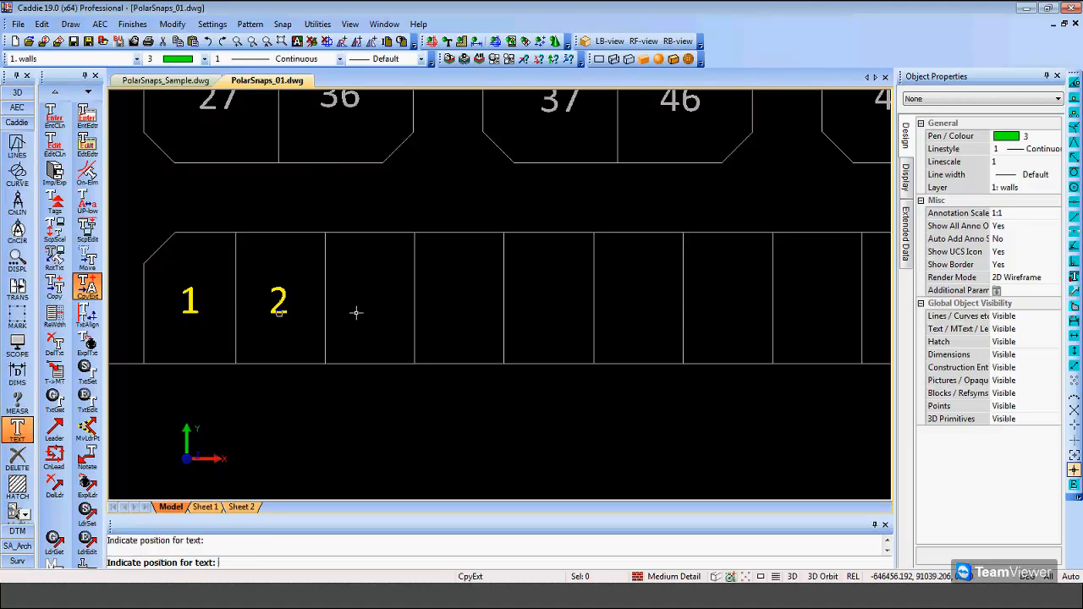
pyautogui.click(369, 310)
pyautogui.click(461, 313)
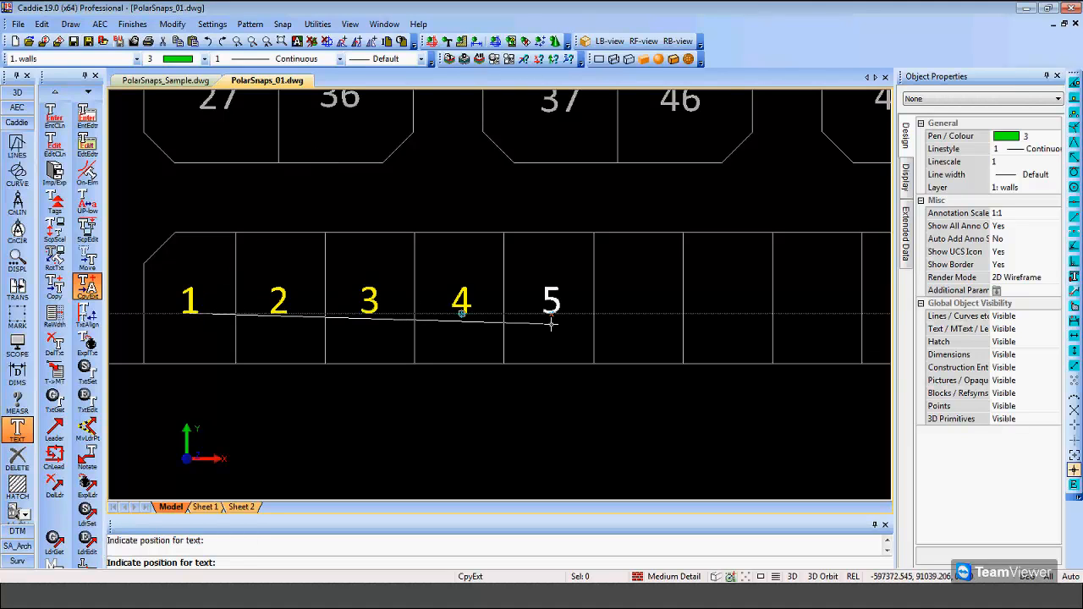
pyautogui.click(551, 315)
pyautogui.click(634, 316)
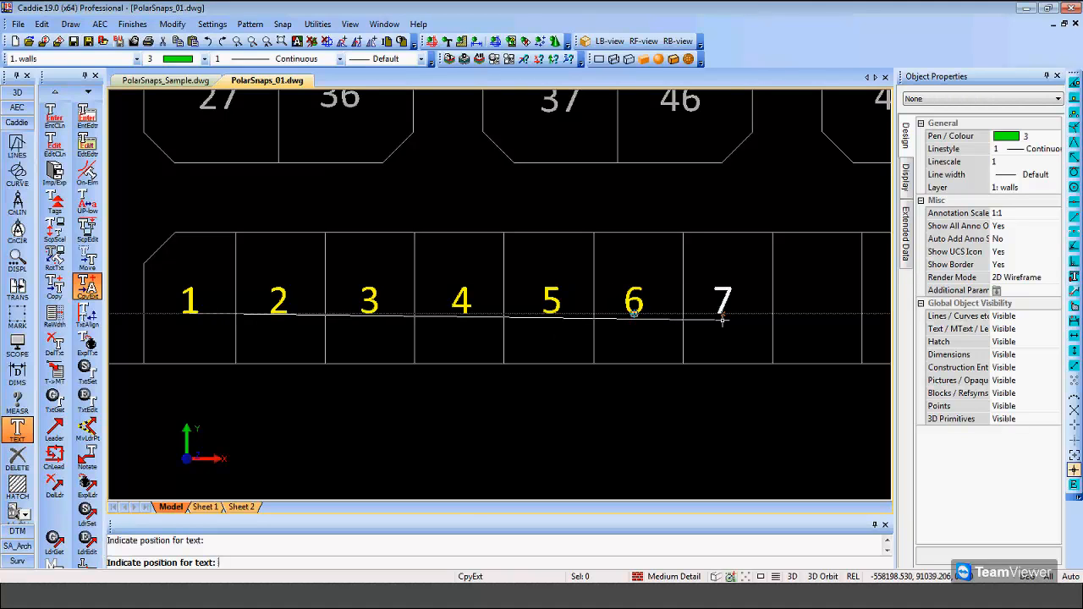
pyautogui.click(722, 314)
pyautogui.click(817, 321)
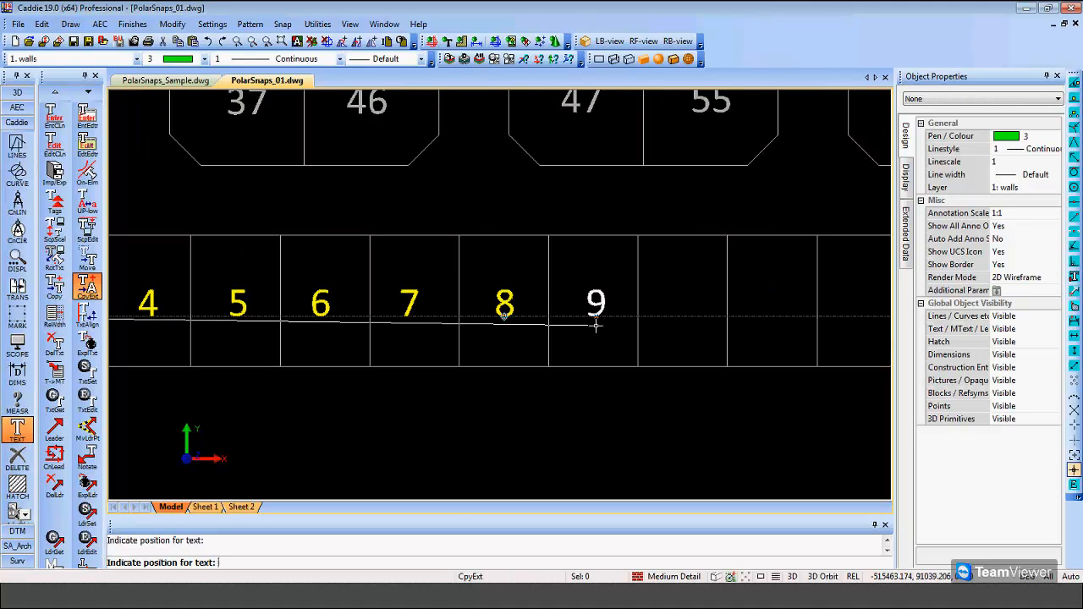
# Place the numbers 9 to 14 in the following plots along the same horizontal line and end the incremental copy
pyautogui.click(596, 324)
pyautogui.click(680, 324)
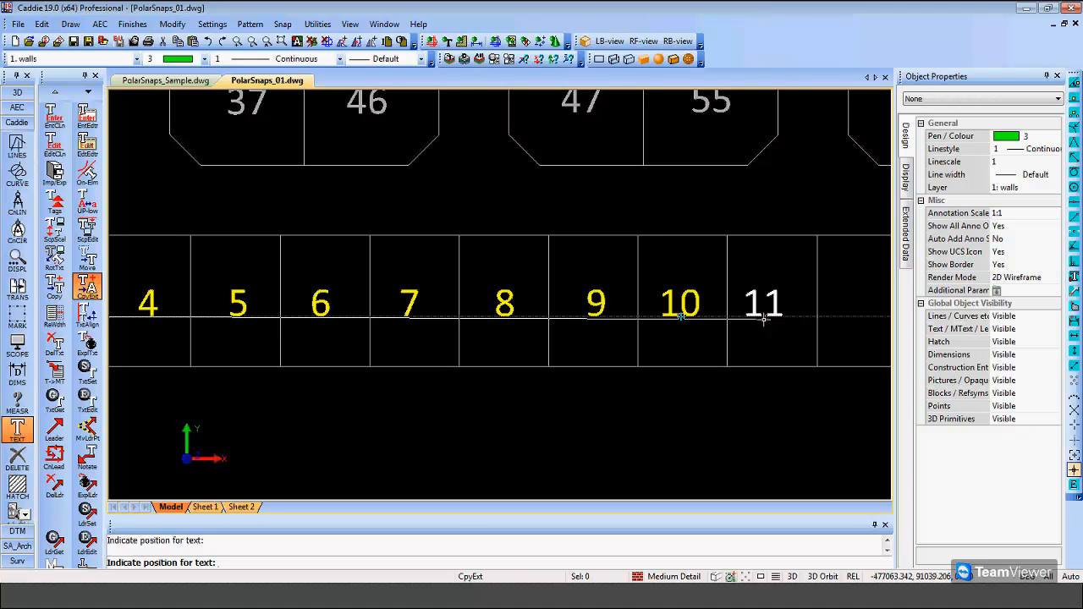
pyautogui.click(763, 324)
pyautogui.click(859, 320)
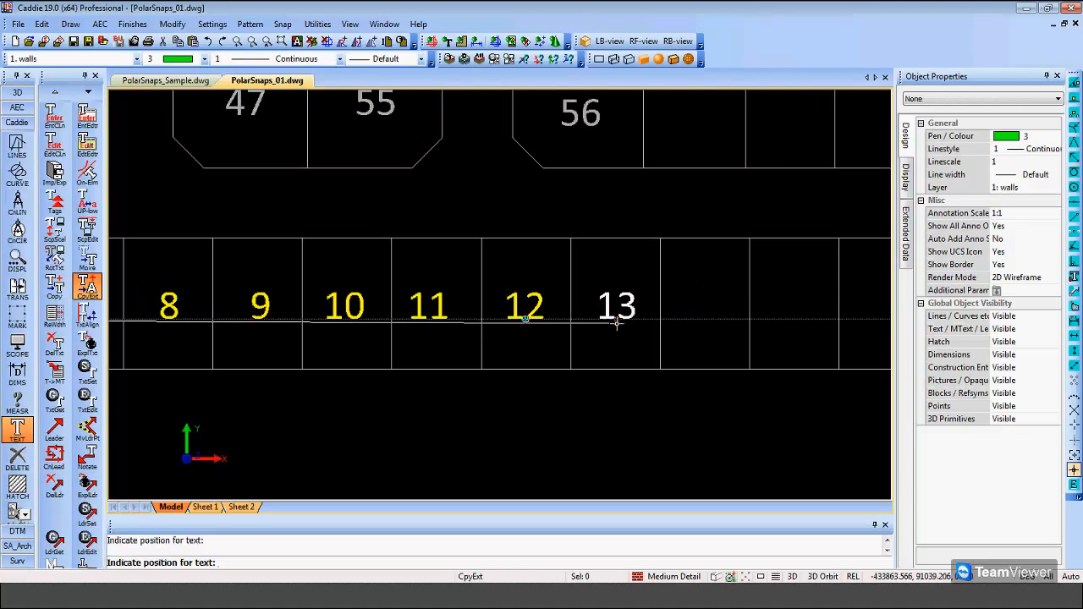
pyautogui.click(617, 324)
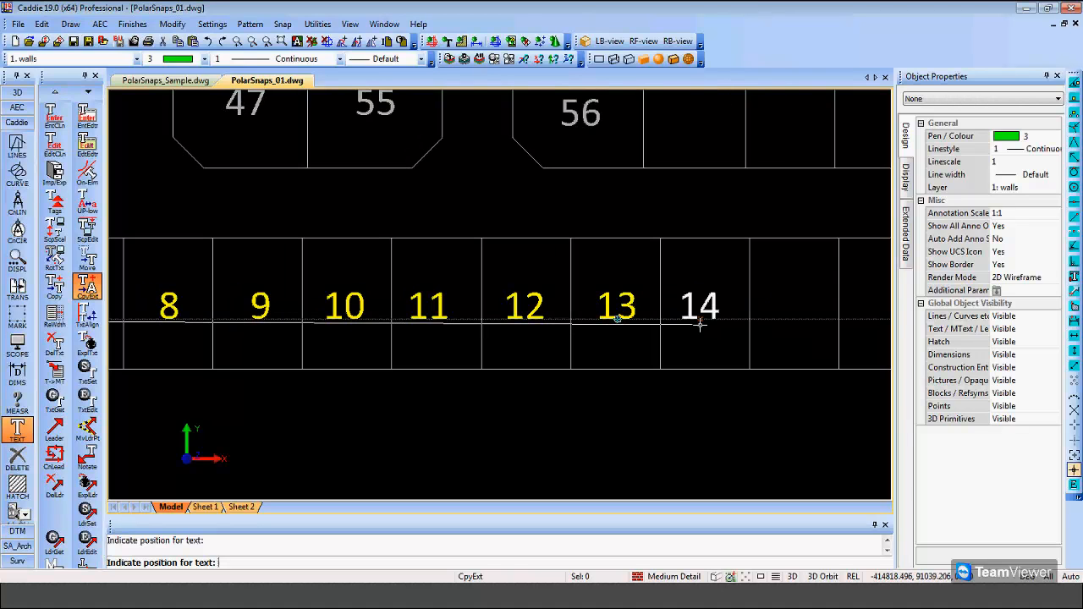
pyautogui.click(700, 325)
pyautogui.rightClick(602, 313)
pyautogui.click(641, 380)
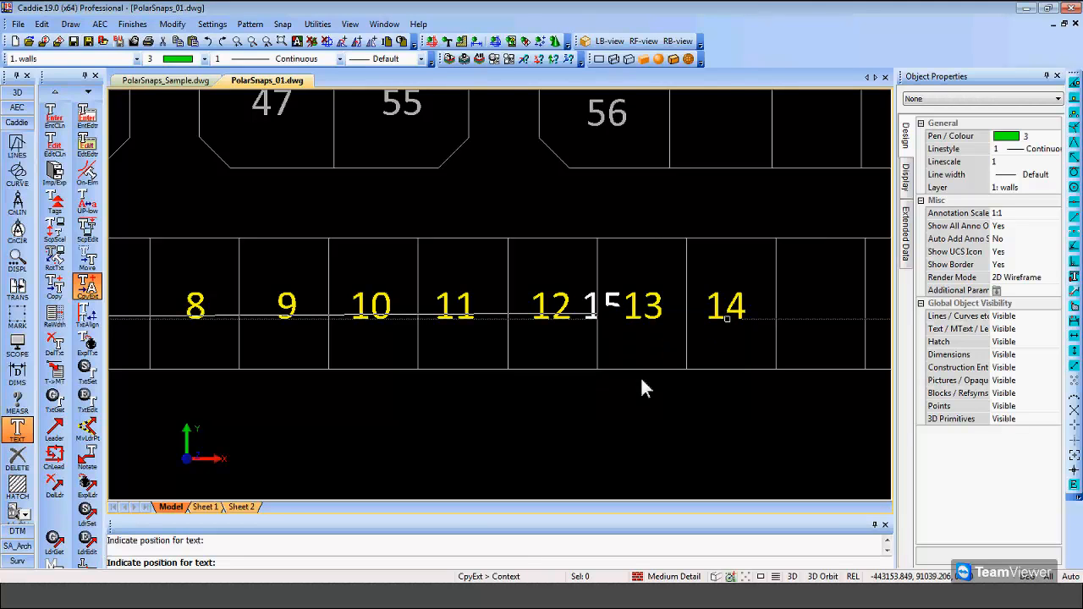